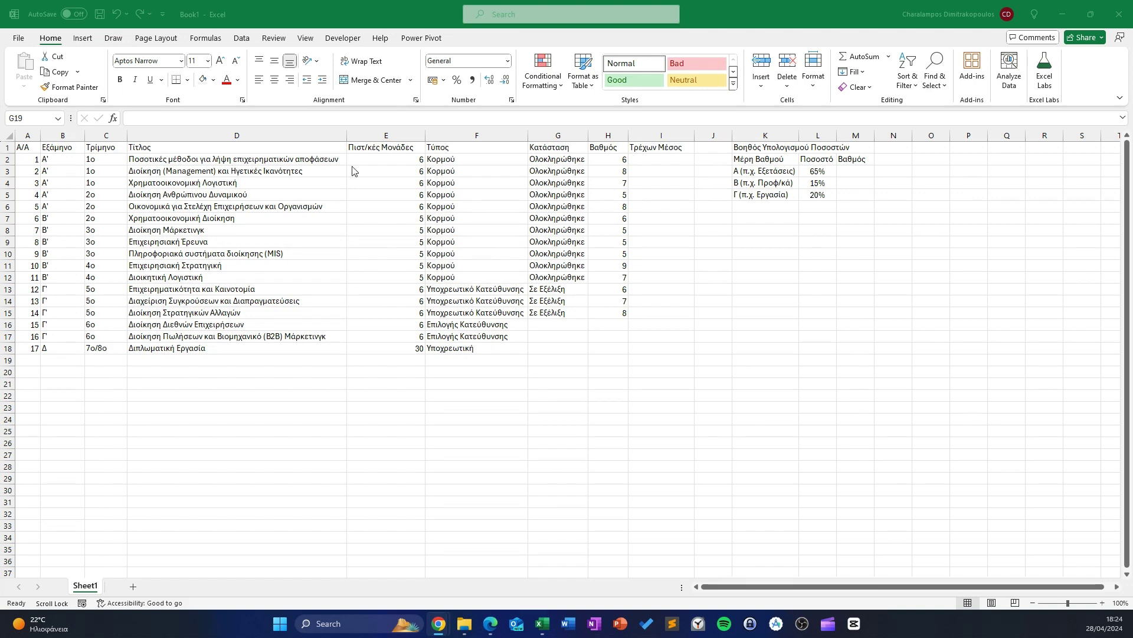
# Check the sums of the first credit values, including the thesis's 30 credits
pyautogui.moveTo(395, 159); pyautogui.dragTo(399, 338)
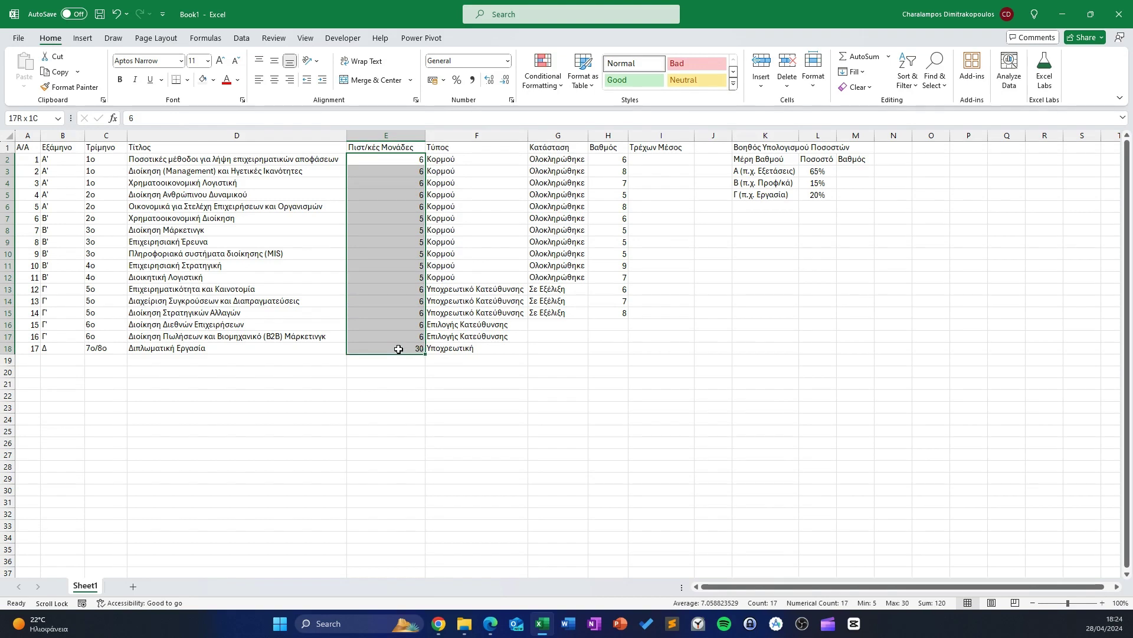
pyautogui.click(385, 370)
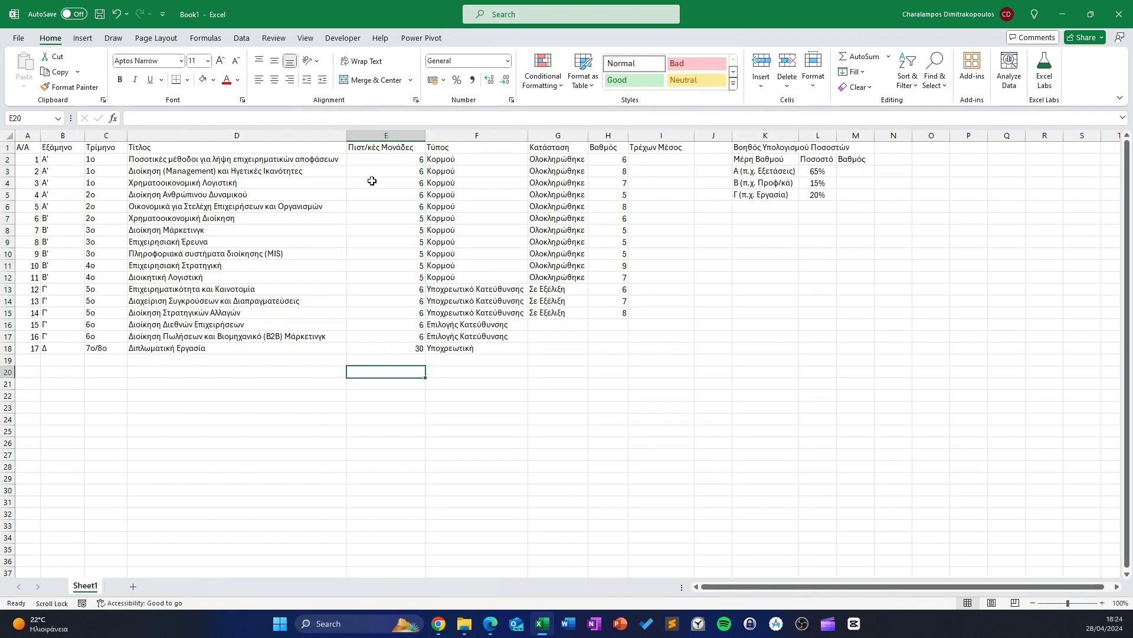
pyautogui.moveTo(387, 161); pyautogui.dragTo(378, 205)
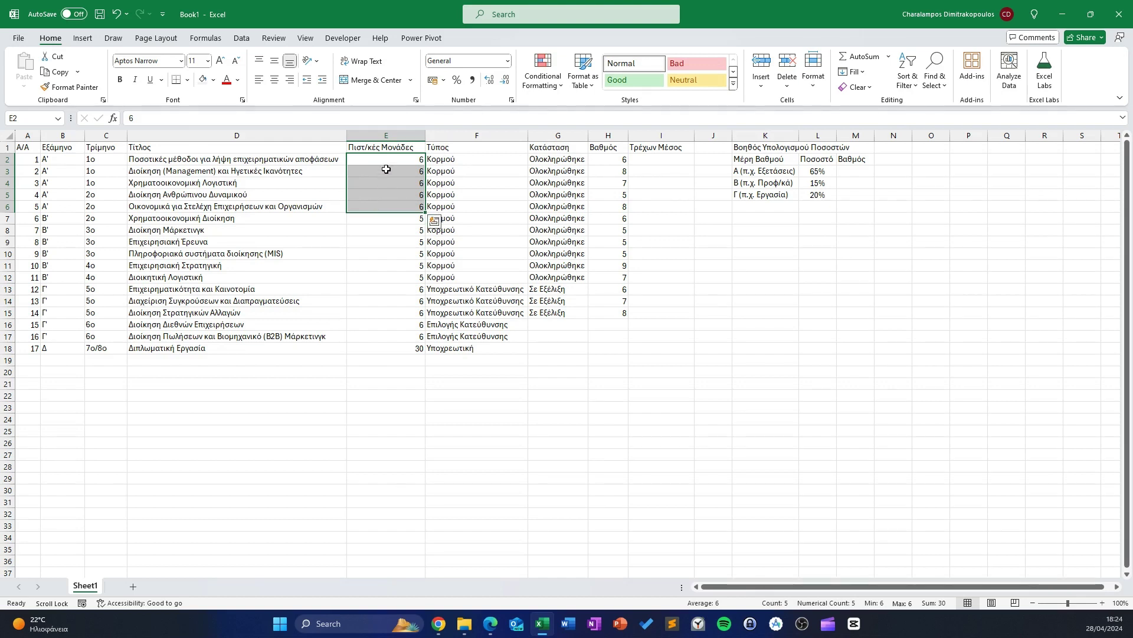
pyautogui.click(406, 346)
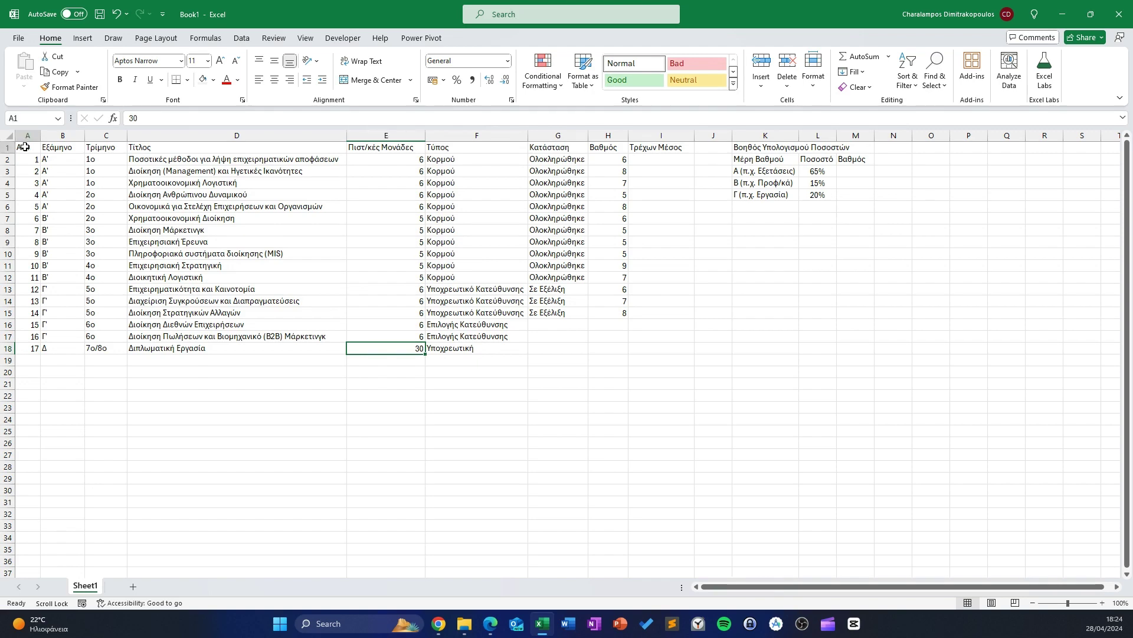
# Convert A1:I18 into a table with headers and a dark-blue Medium banded style
pyautogui.moveTo(24, 147)
pyautogui.mouseDown()
pyautogui.moveTo(666, 355)
pyautogui.moveTo(658, 343)
pyautogui.mouseUp()
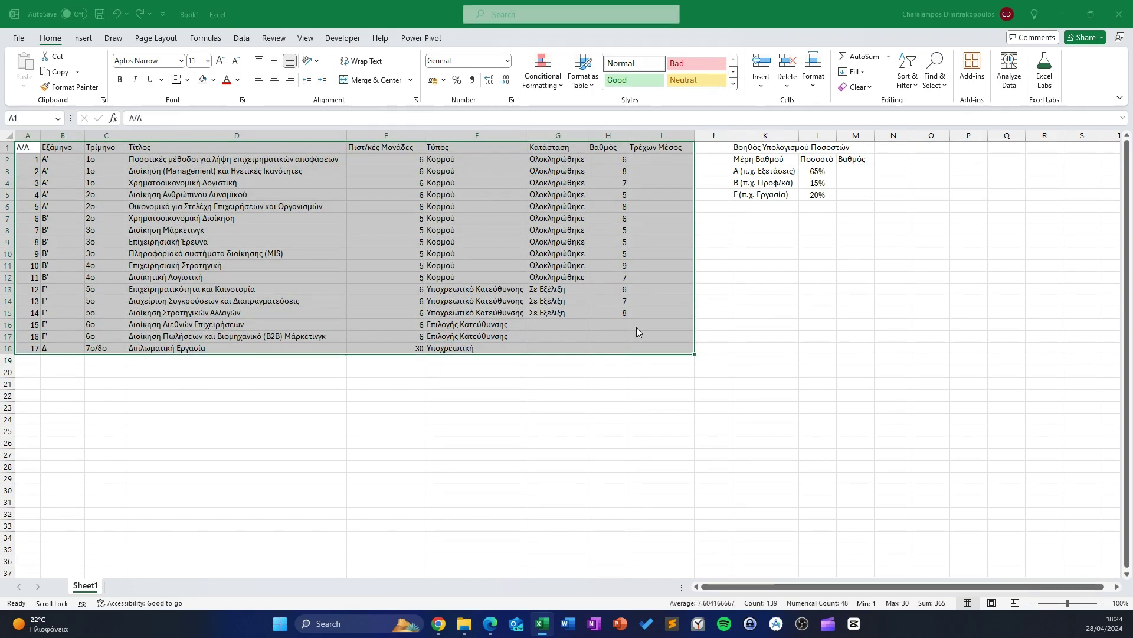
pyautogui.hotkey('ctrl', 't')
pyautogui.click(554, 329)
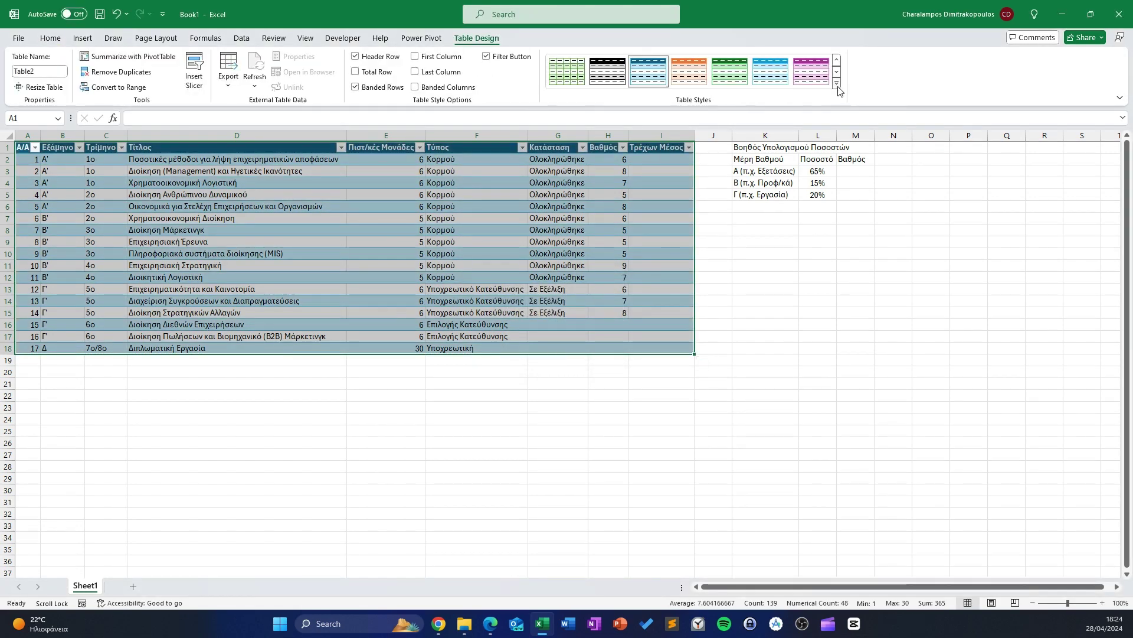
pyautogui.click(837, 84)
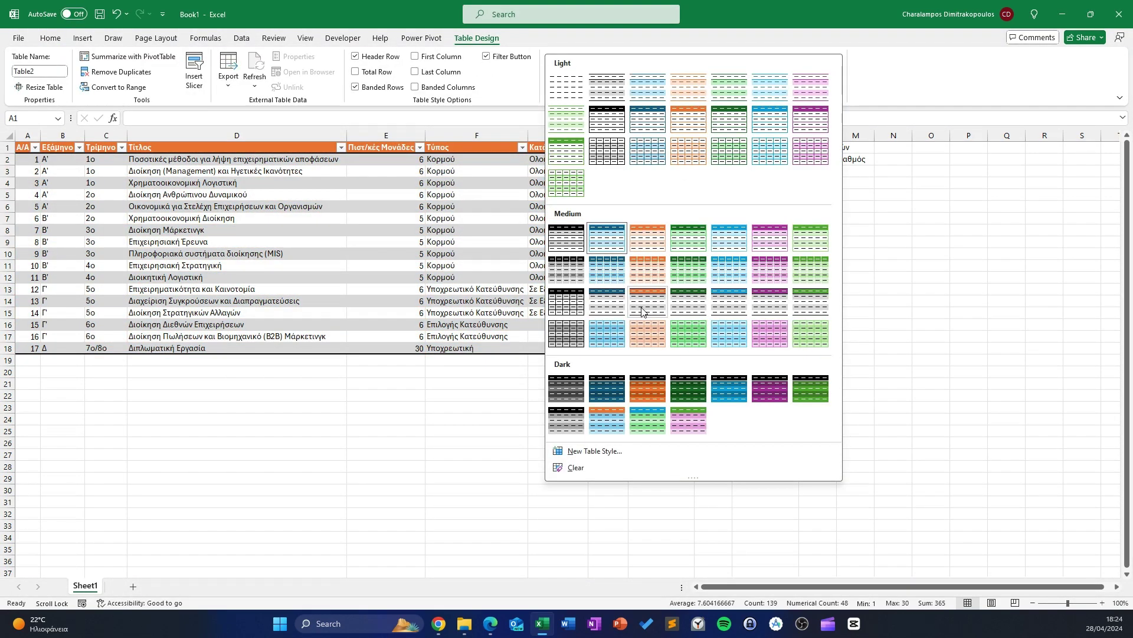
pyautogui.click(606, 302)
pyautogui.click(469, 277)
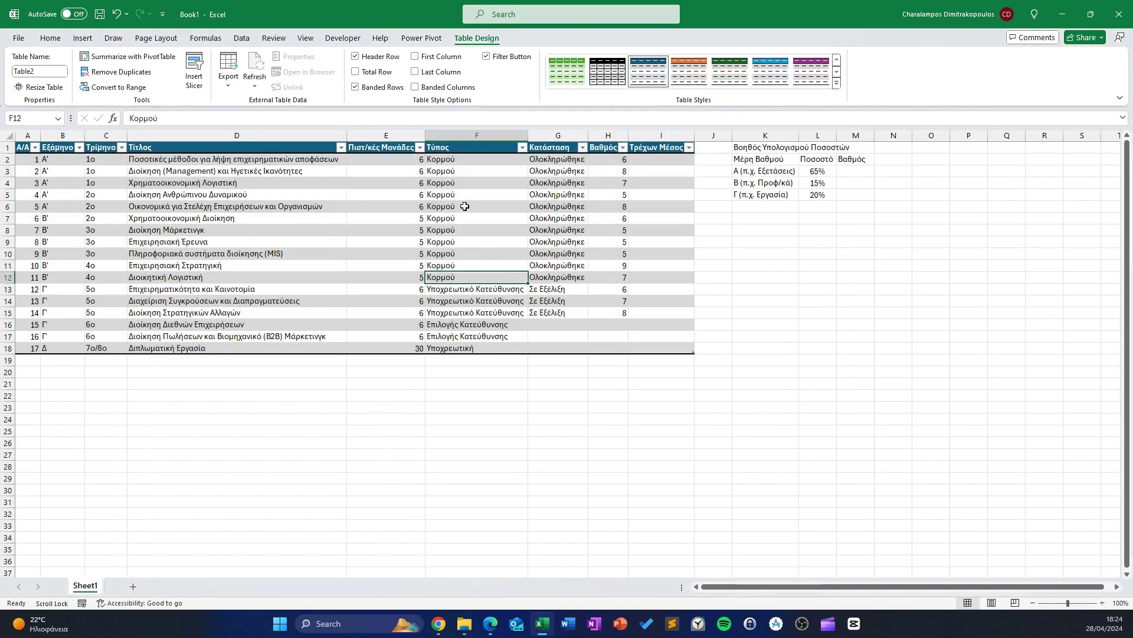
pyautogui.click(385, 142)
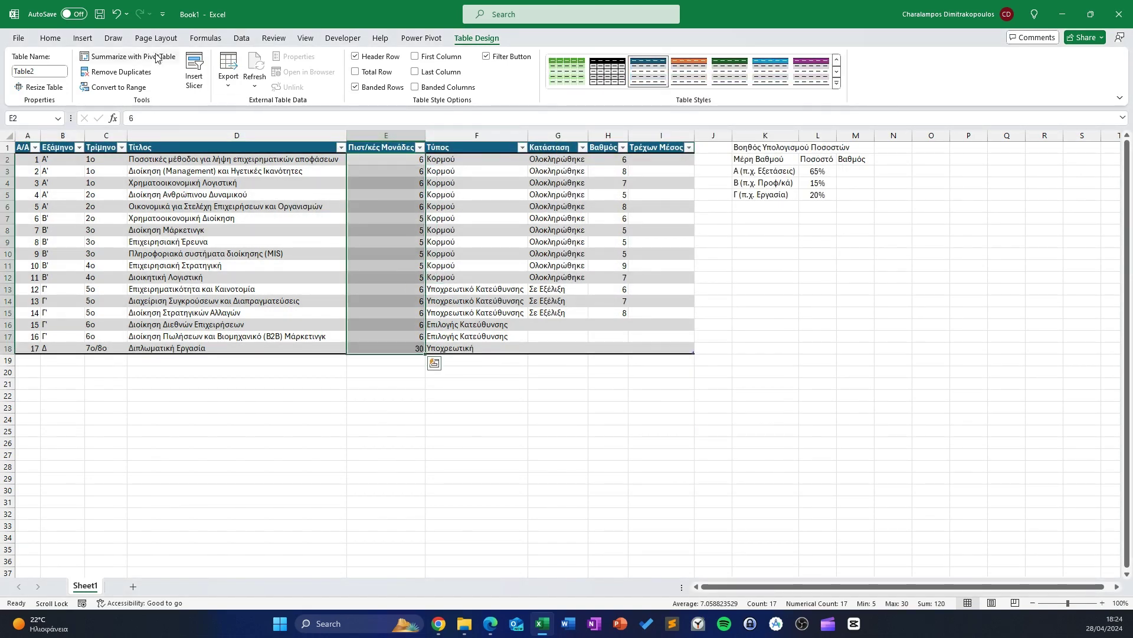
# Center the credit values in column E, then center all of Table2's data
pyautogui.click(51, 37)
pyautogui.click(275, 79)
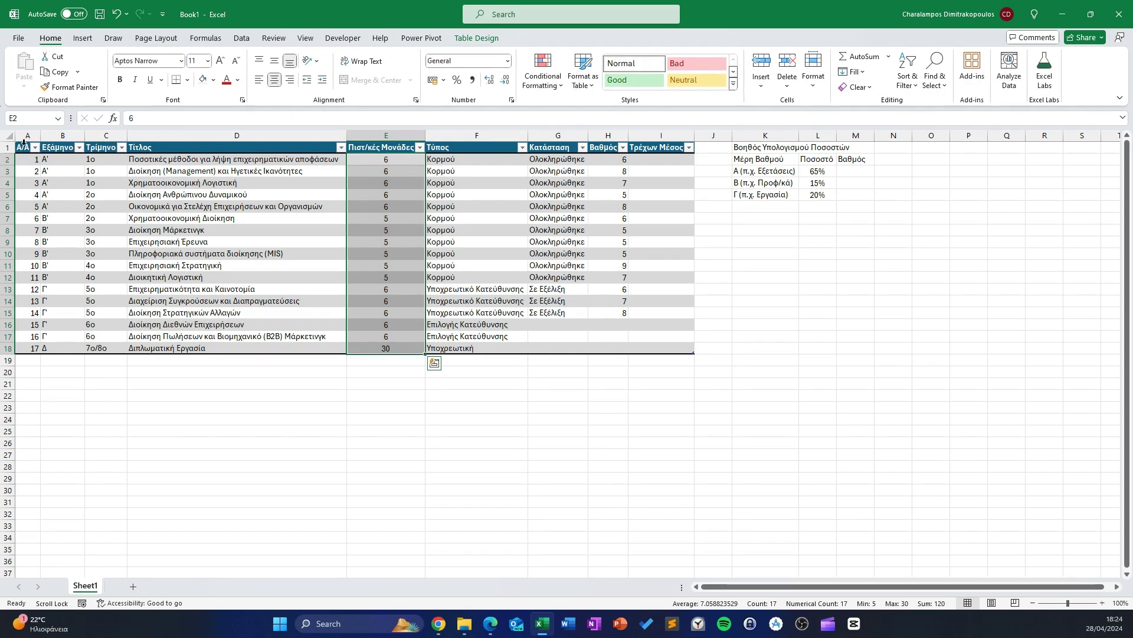
pyautogui.moveTo(35, 143); pyautogui.dragTo(674, 198)
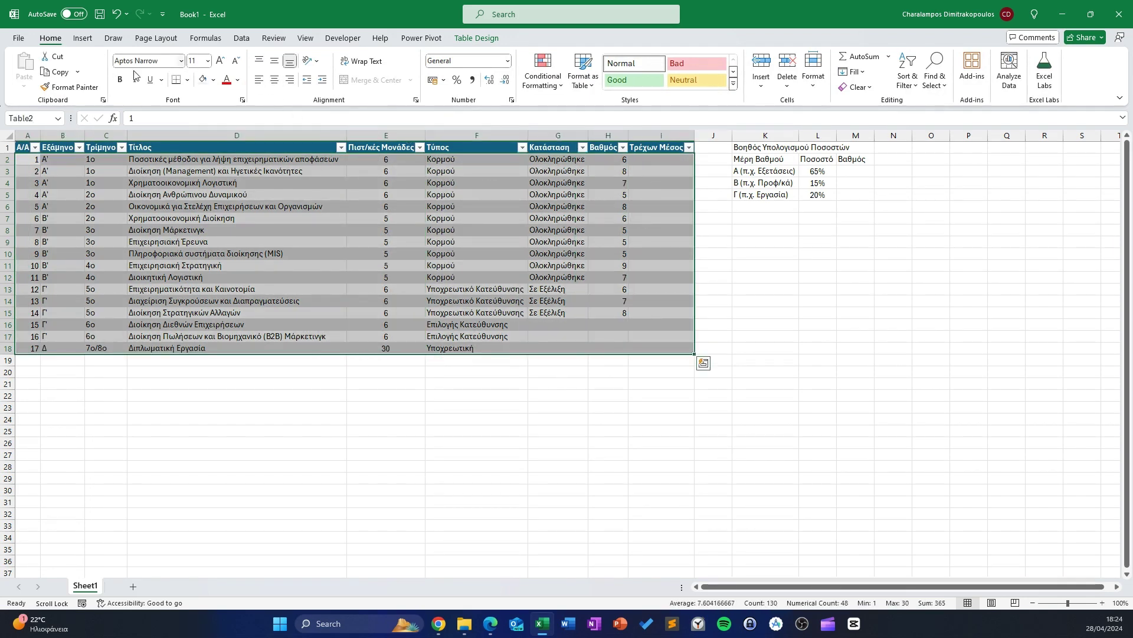
pyautogui.click(275, 79)
pyautogui.click(511, 263)
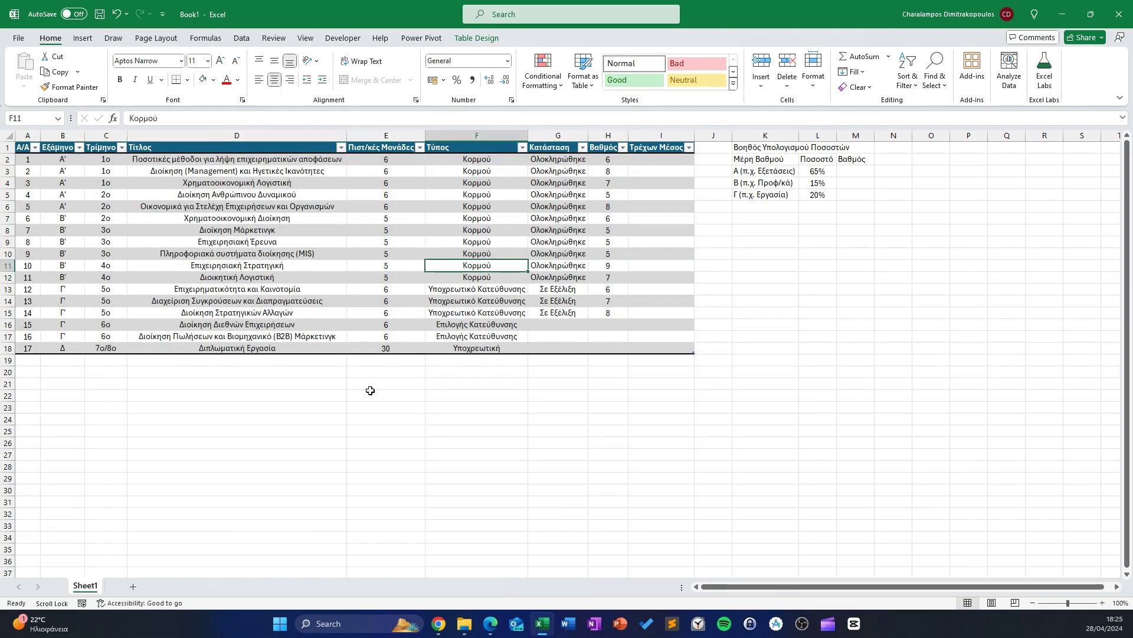
pyautogui.click(395, 349)
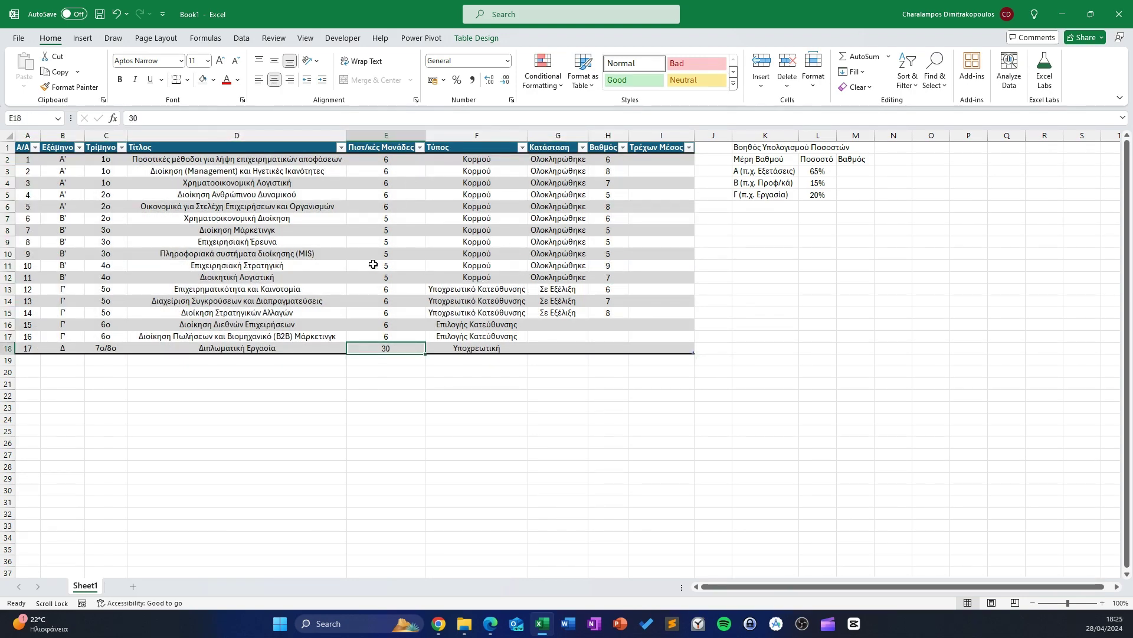
# Add a Total row, clear I19's default total, and set E19 to Sum the credits (120)
pyautogui.rightClick(380, 354)
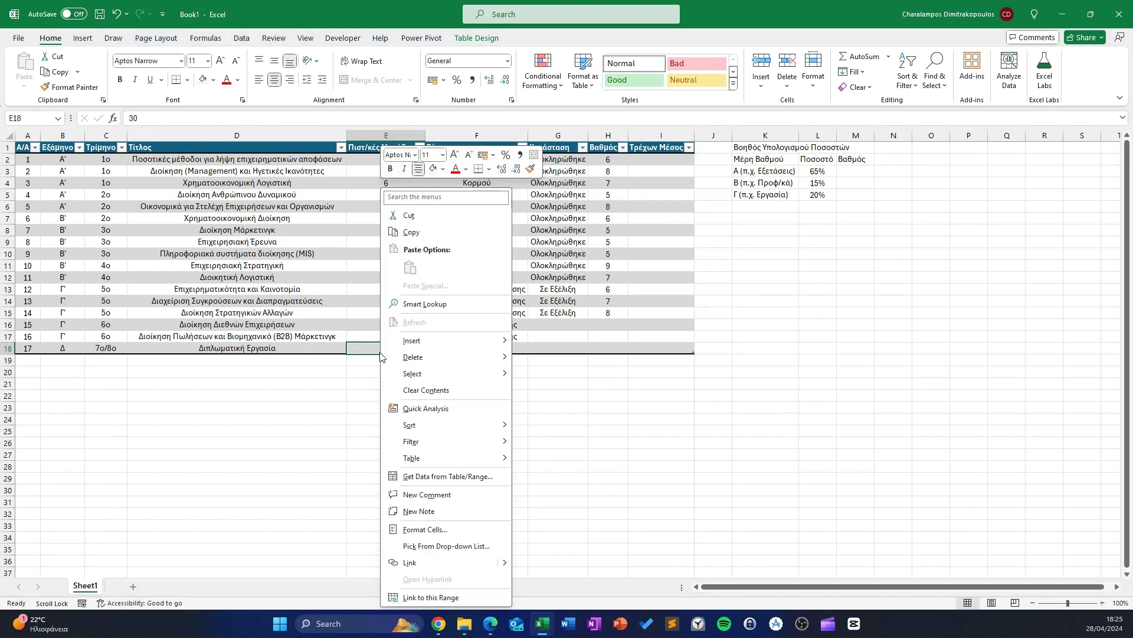
pyautogui.moveTo(412, 458)
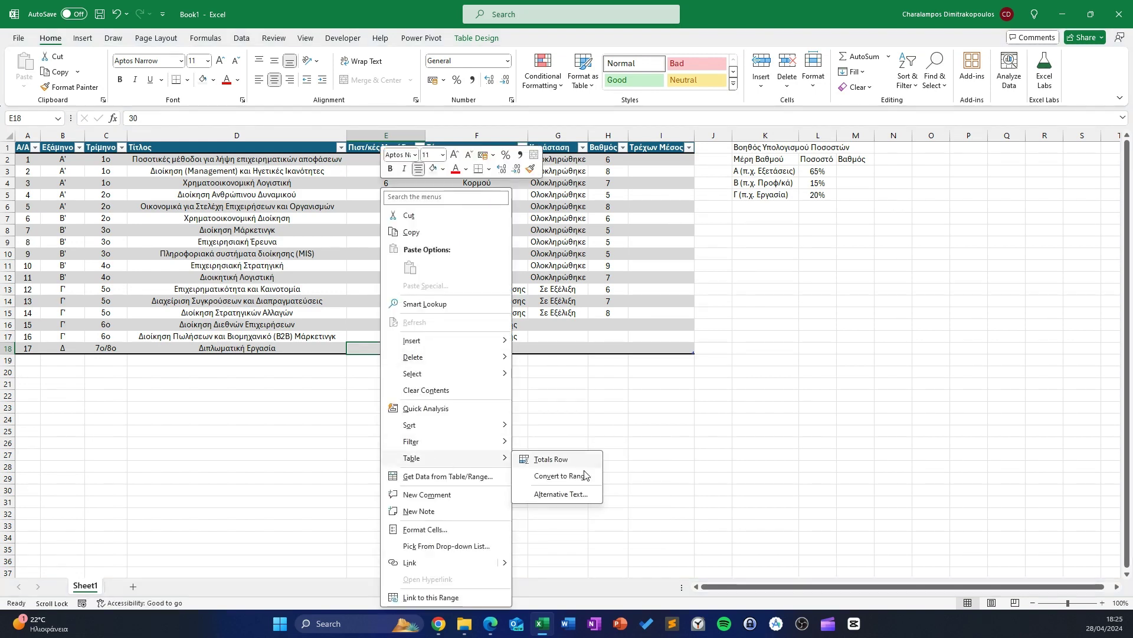
pyautogui.click(554, 464)
pyautogui.click(651, 361)
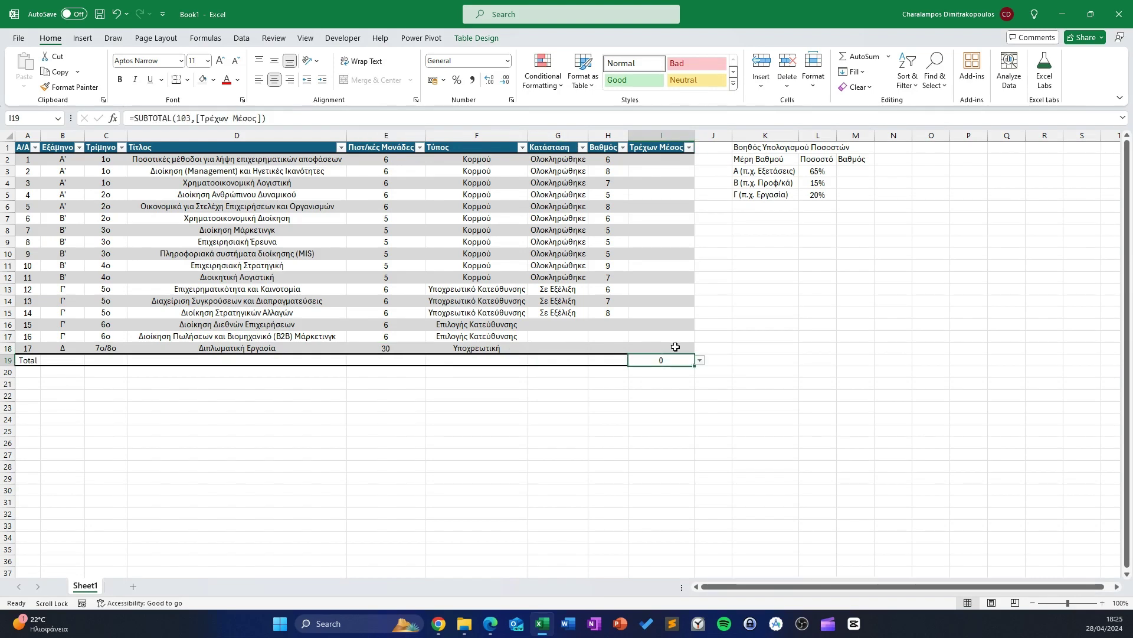
pyautogui.press('Delete')
pyautogui.click(374, 360)
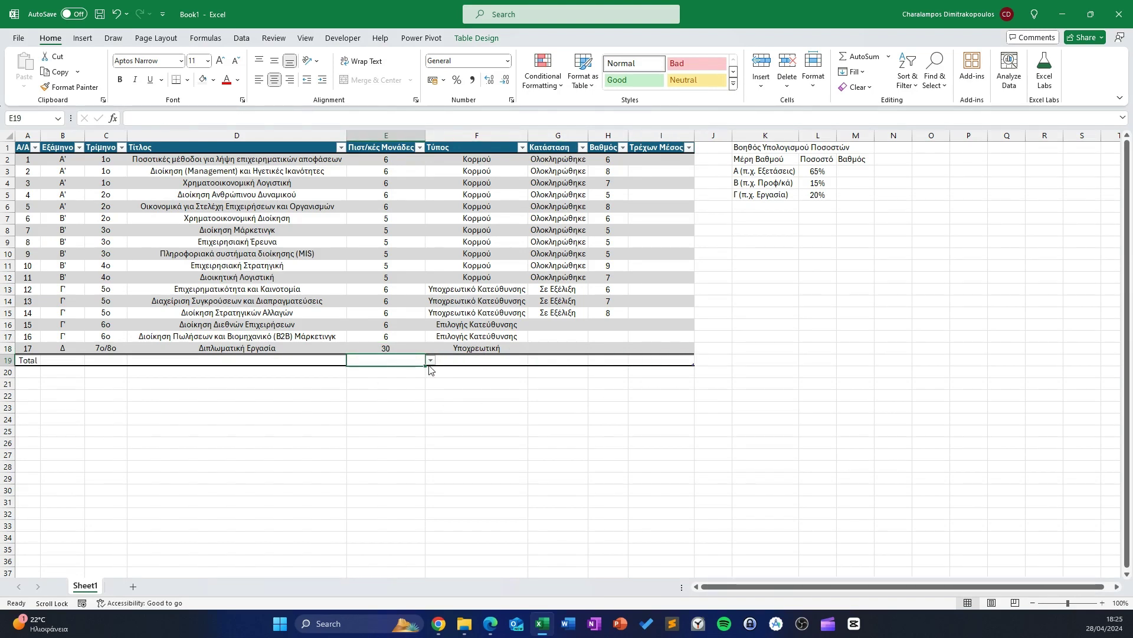
pyautogui.click(431, 361)
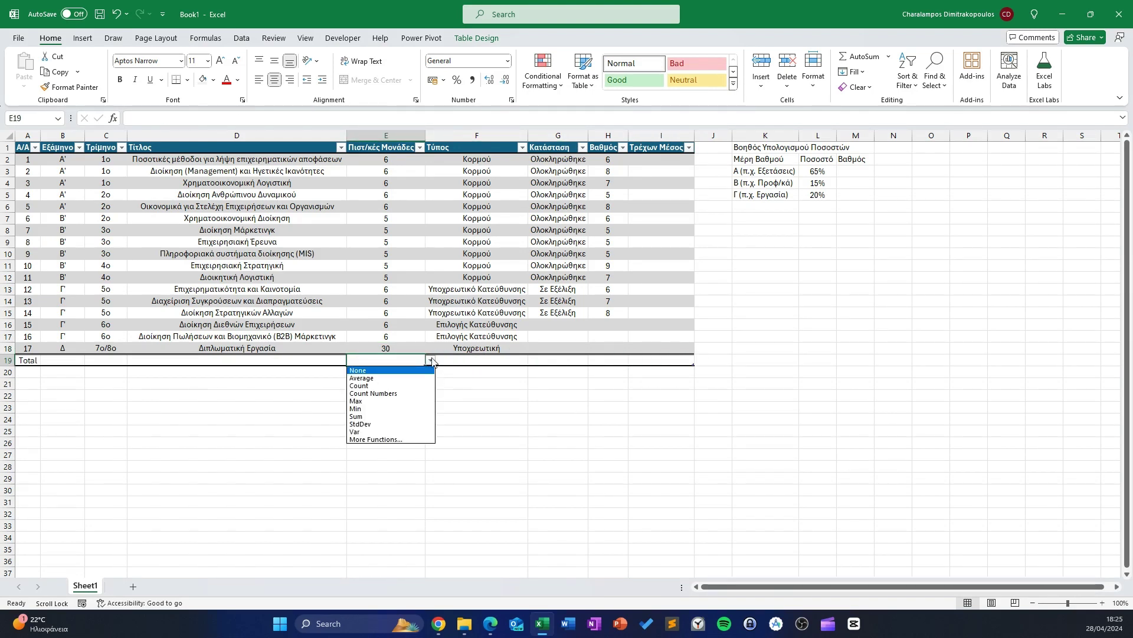
pyautogui.click(373, 416)
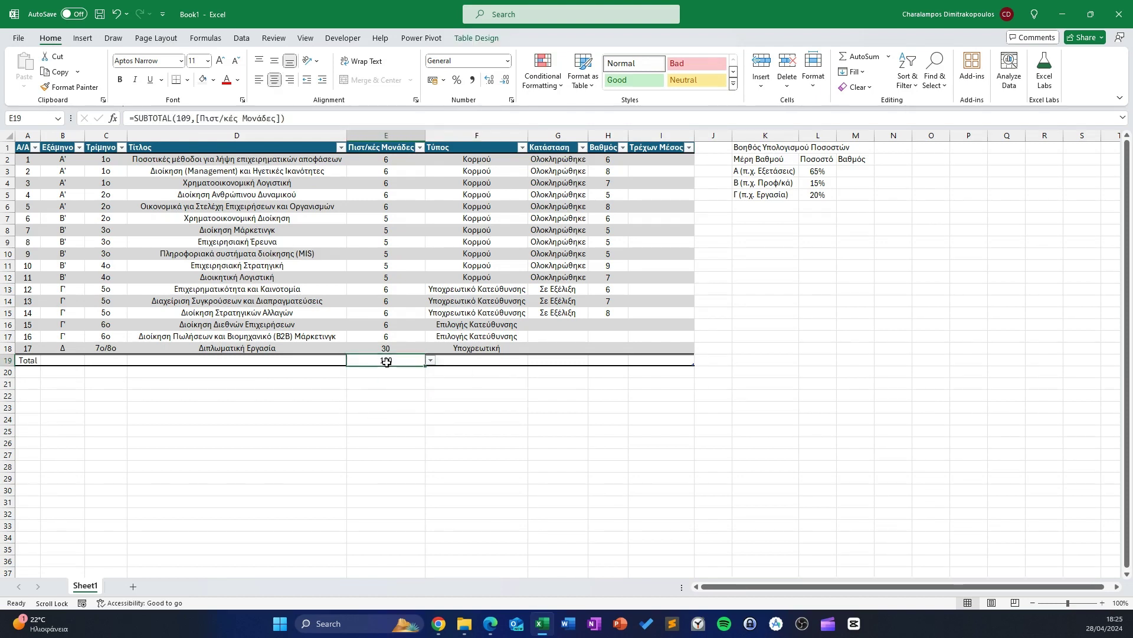
pyautogui.click(390, 160)
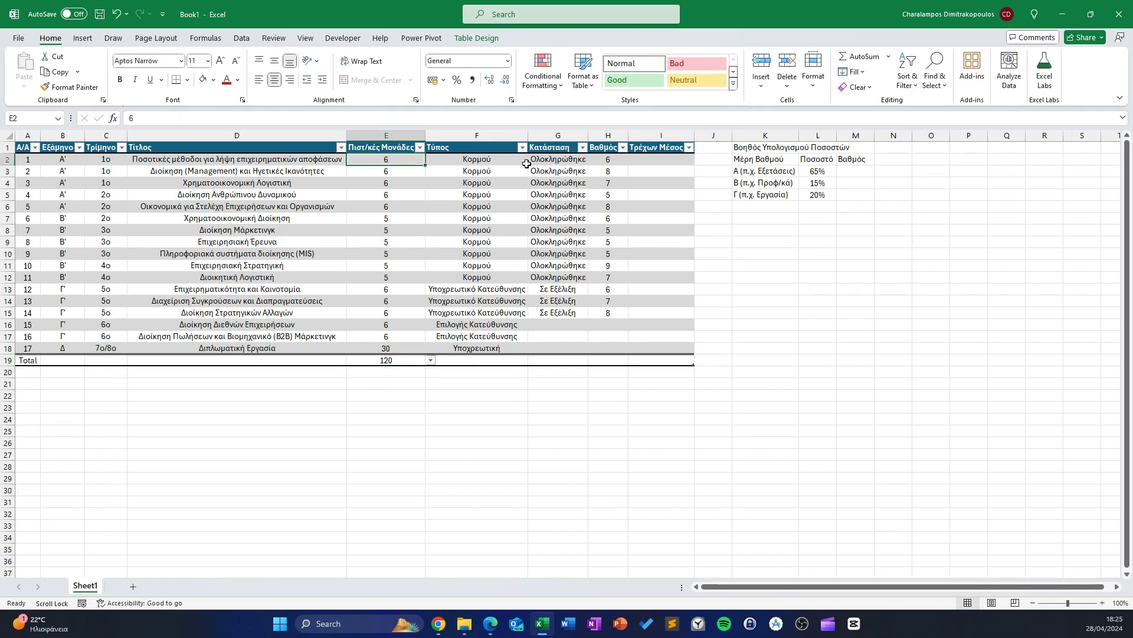
pyautogui.click(617, 164)
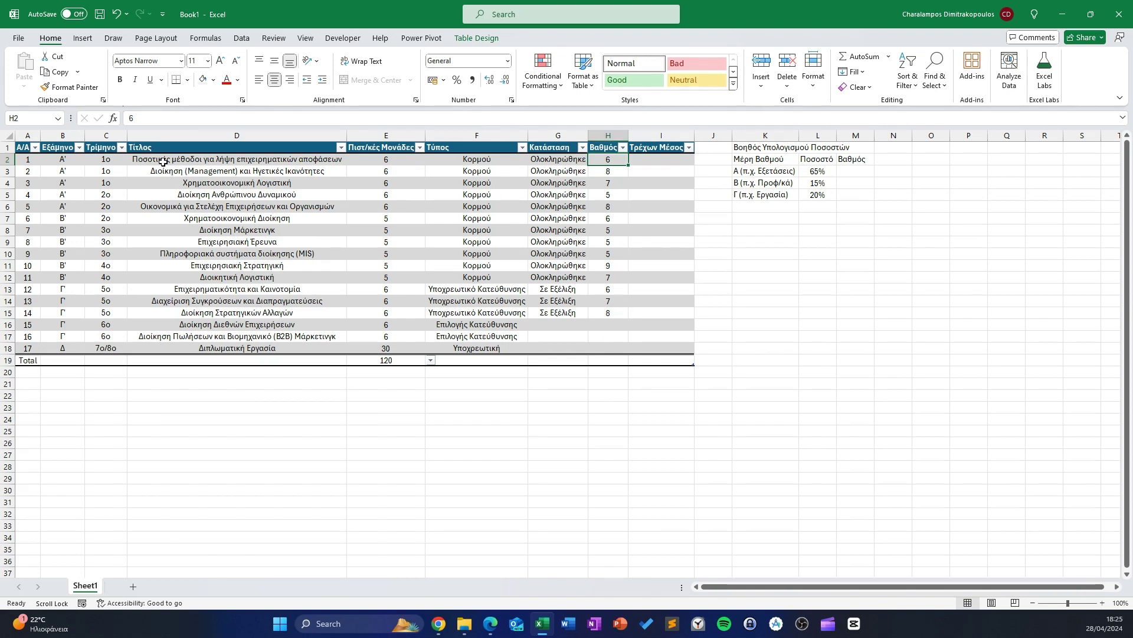
pyautogui.click(606, 360)
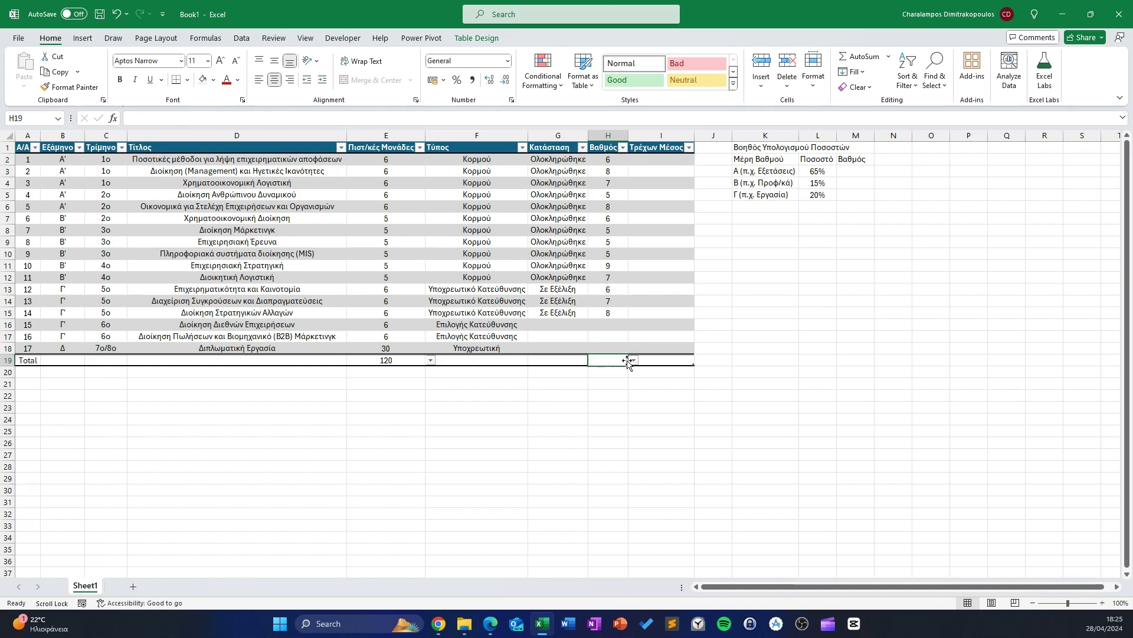
pyautogui.click(634, 361)
pyautogui.click(608, 376)
pyautogui.click(610, 360)
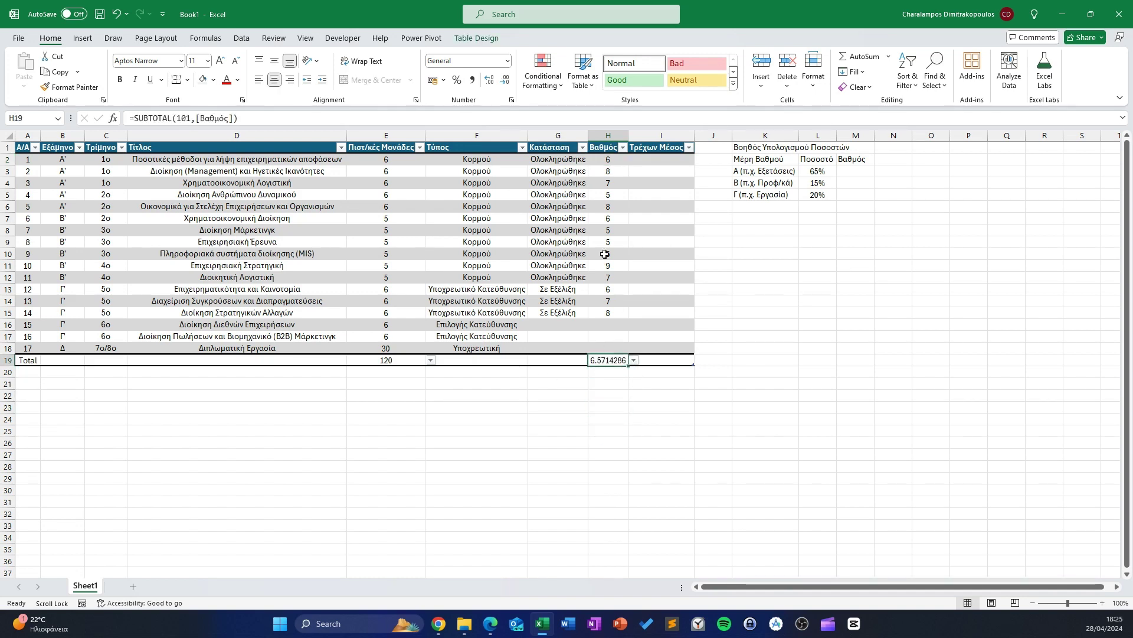
pyautogui.click(488, 85)
pyautogui.click(507, 82)
pyautogui.click(506, 81)
pyautogui.click(506, 82)
pyautogui.click(506, 83)
pyautogui.click(507, 83)
pyautogui.click(608, 301)
pyautogui.moveTo(608, 159); pyautogui.dragTo(620, 308)
pyautogui.moveTo(390, 160); pyautogui.dragTo(407, 348)
pyautogui.click(616, 361)
pyautogui.press('Delete')
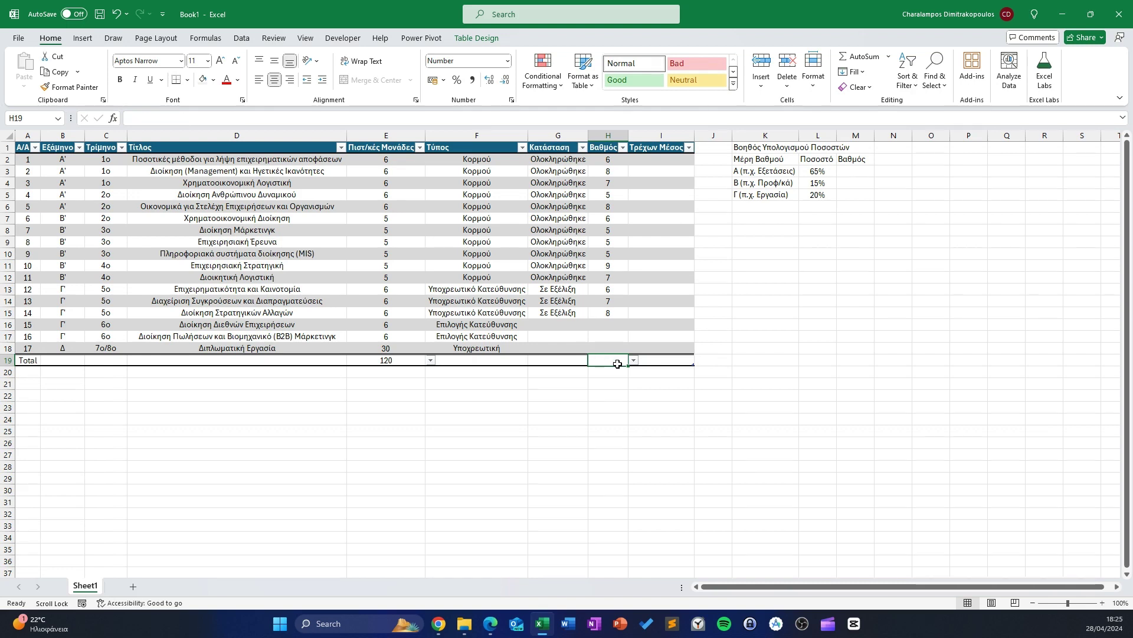
# Enter SUMPRODUCT of credits and grades divided by E19's total credits in H19, giving 4.29
pyautogui.click(145, 120)
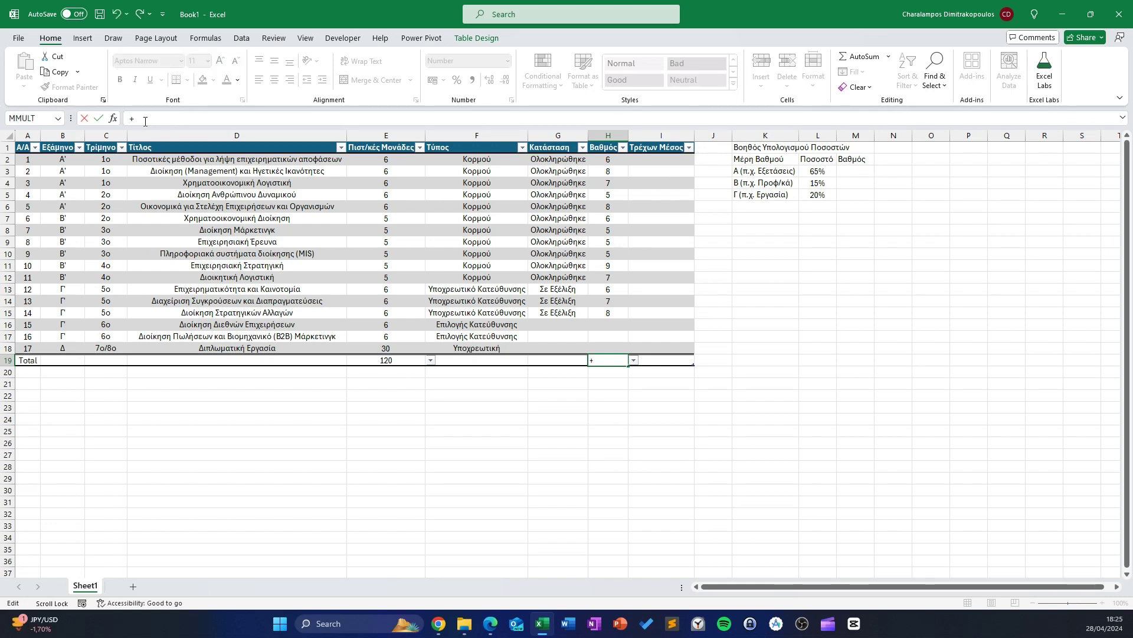
pyautogui.write('=')
pyautogui.write('sum')
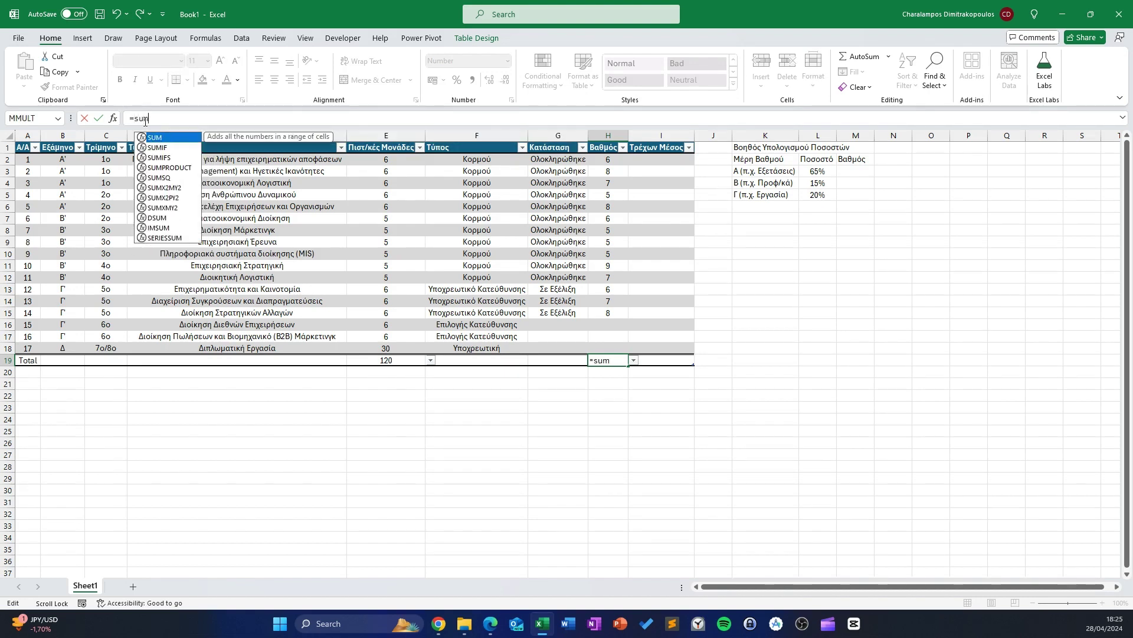
pyautogui.write('pro')
pyautogui.press('Tab')
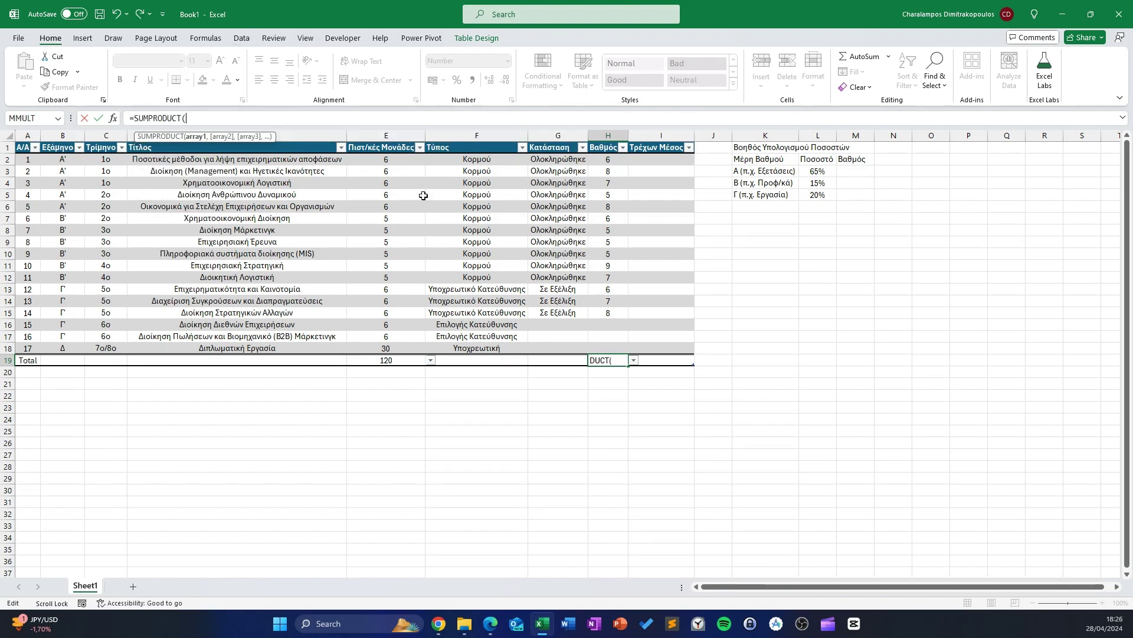
pyautogui.moveTo(389, 160); pyautogui.dragTo(378, 349)
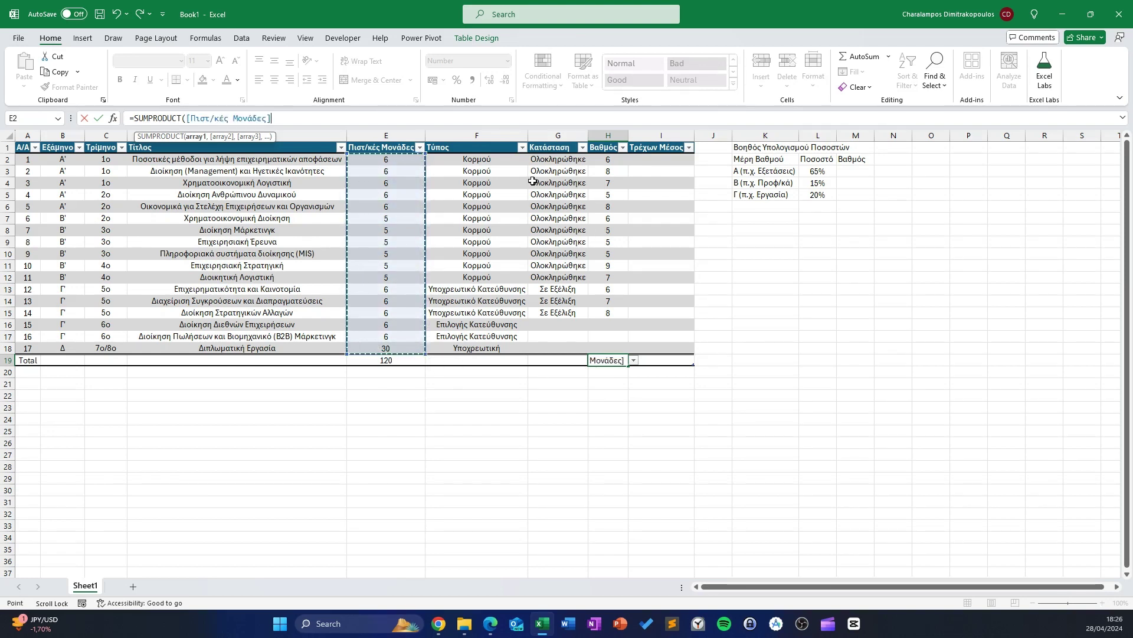
pyautogui.write(',')
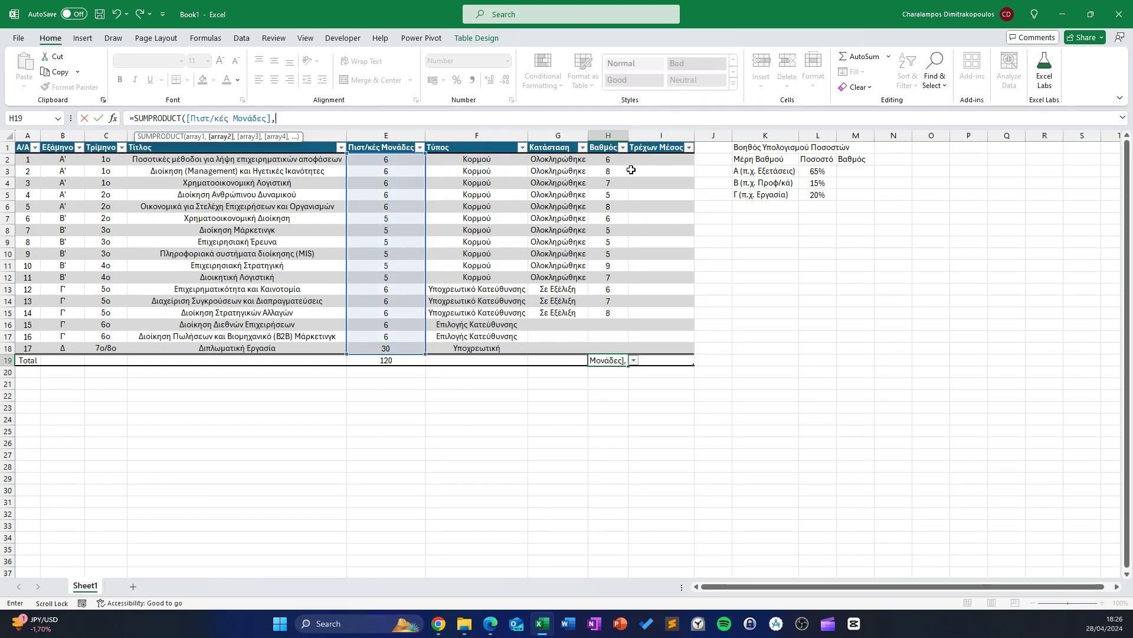
pyautogui.moveTo(610, 159); pyautogui.dragTo(606, 349)
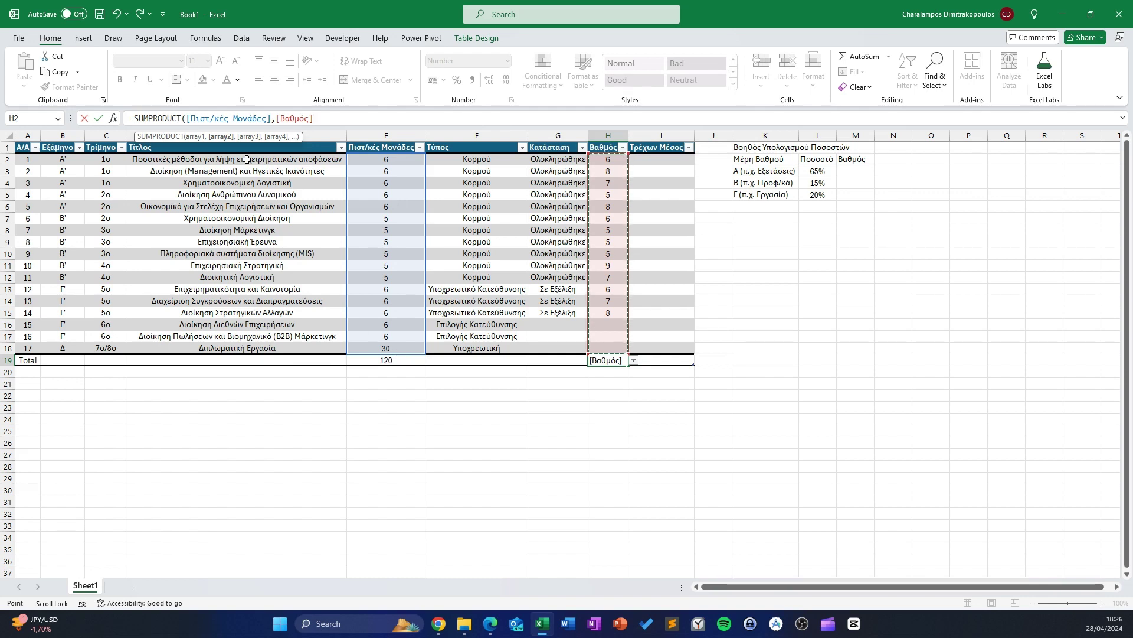
pyautogui.write(')')
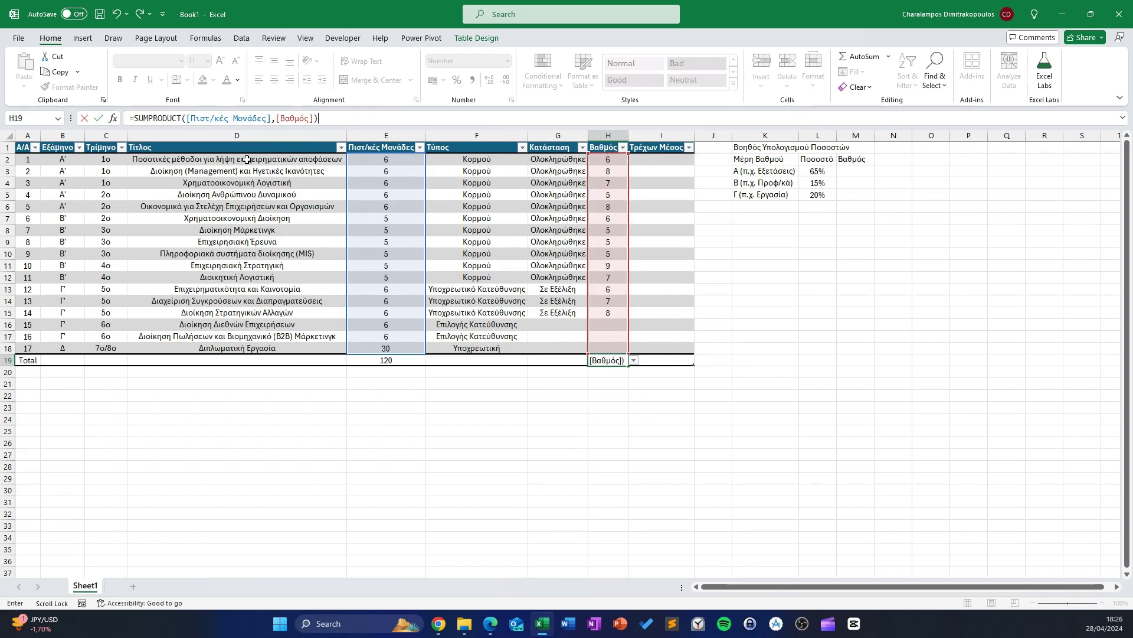
pyautogui.write('/')
pyautogui.click(386, 356)
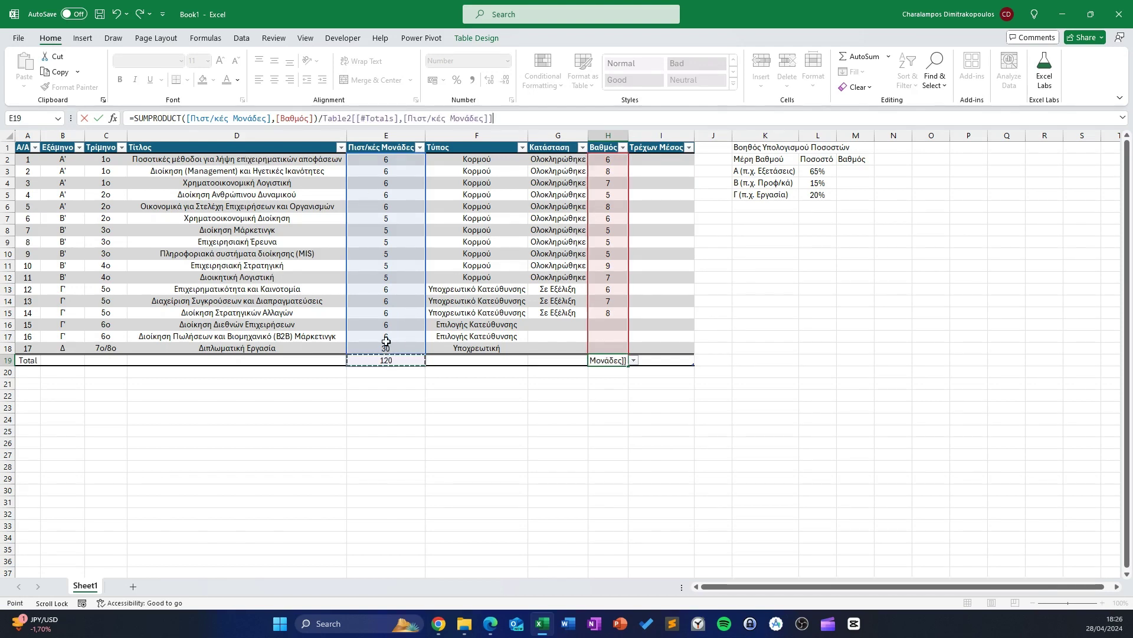
pyautogui.press('Return')
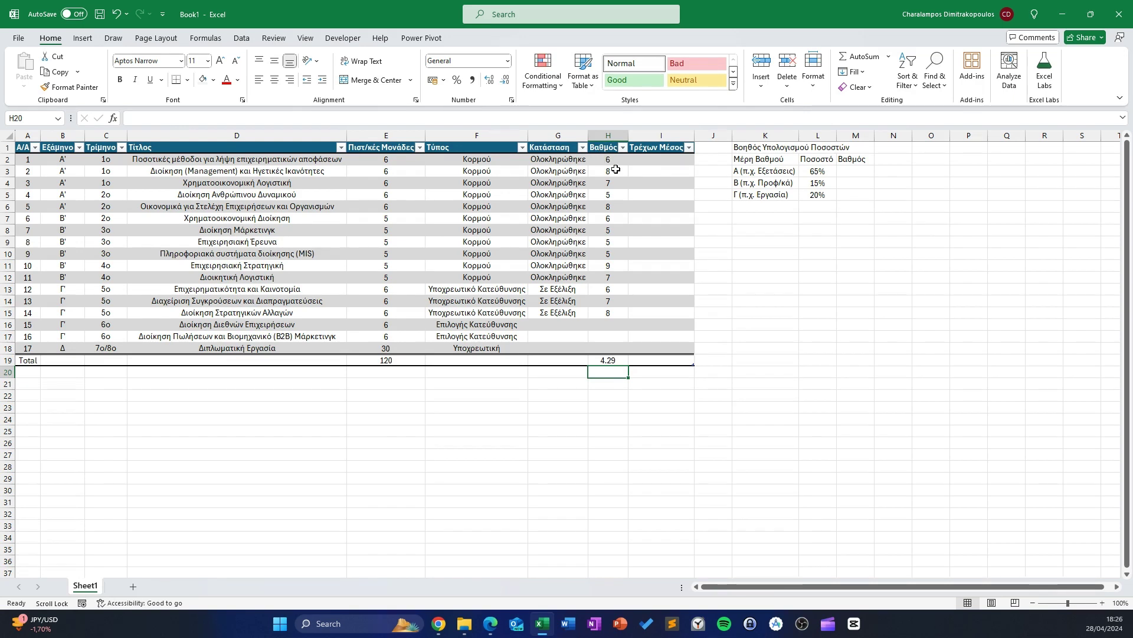
# Compare the entered grades and empty cells H16:H18 against H19's weighted-average formula
pyautogui.moveTo(614, 160); pyautogui.dragTo(614, 313)
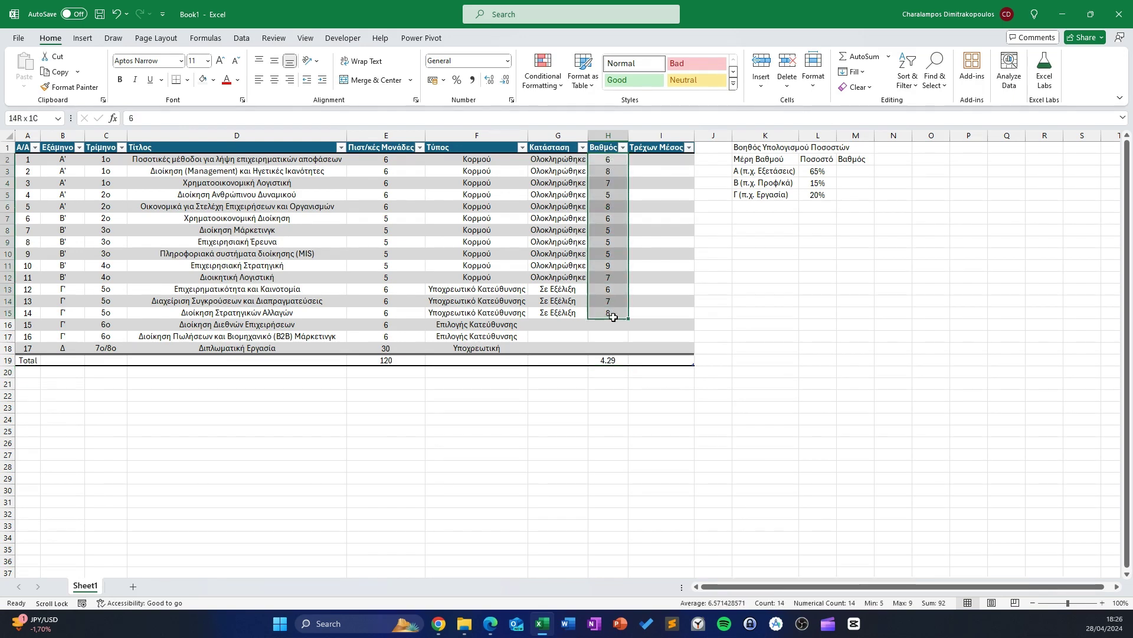
pyautogui.click(624, 362)
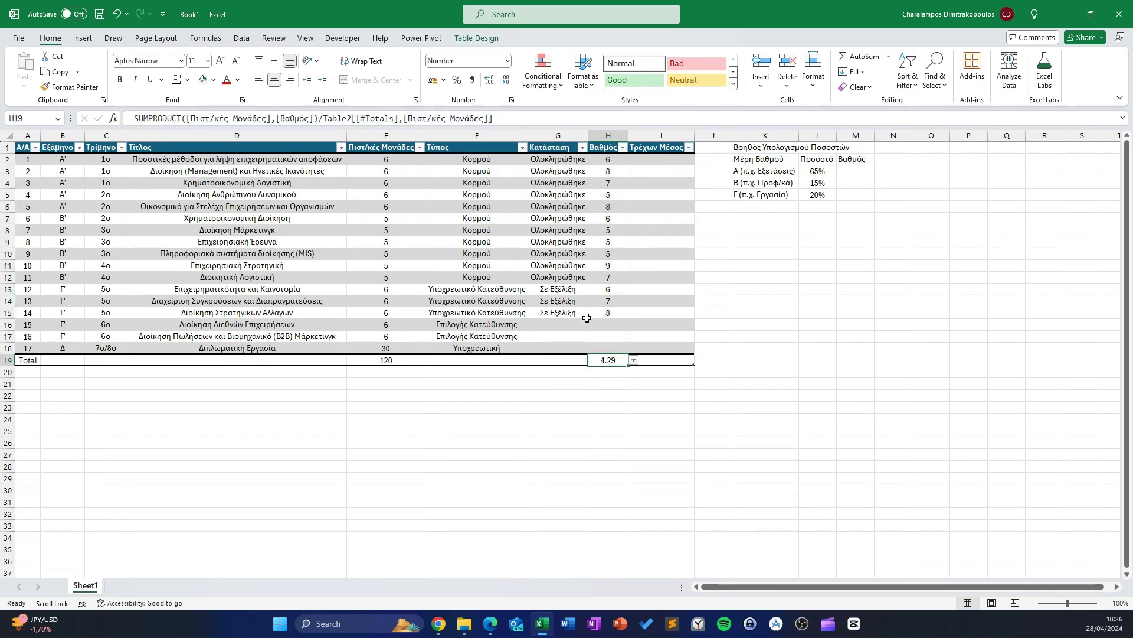
pyautogui.moveTo(613, 324); pyautogui.dragTo(608, 348)
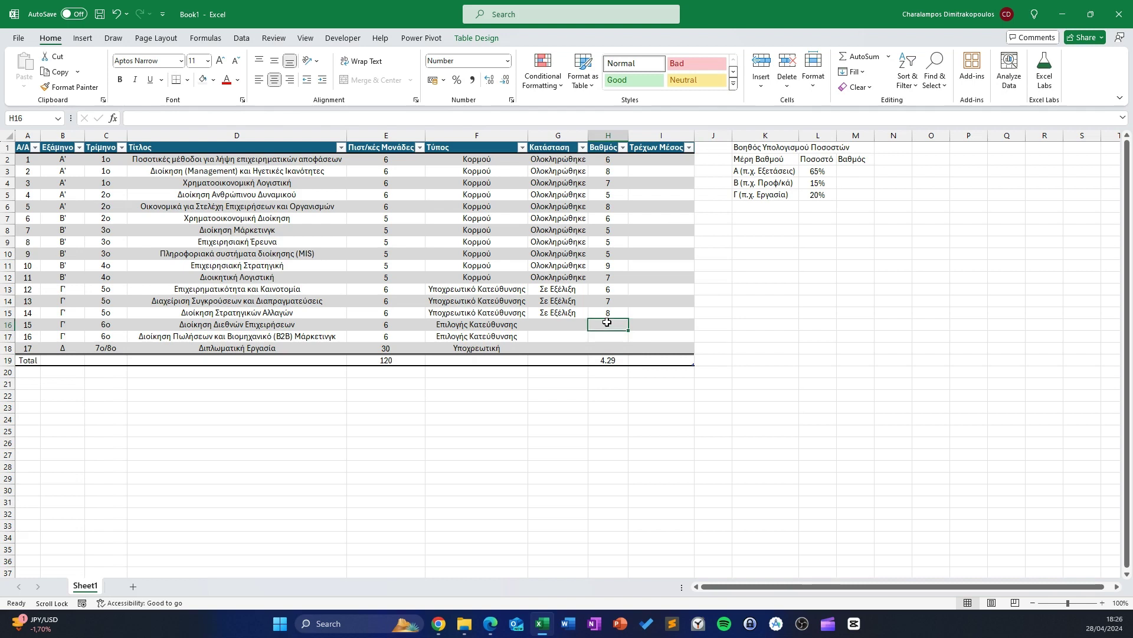
pyautogui.click(604, 360)
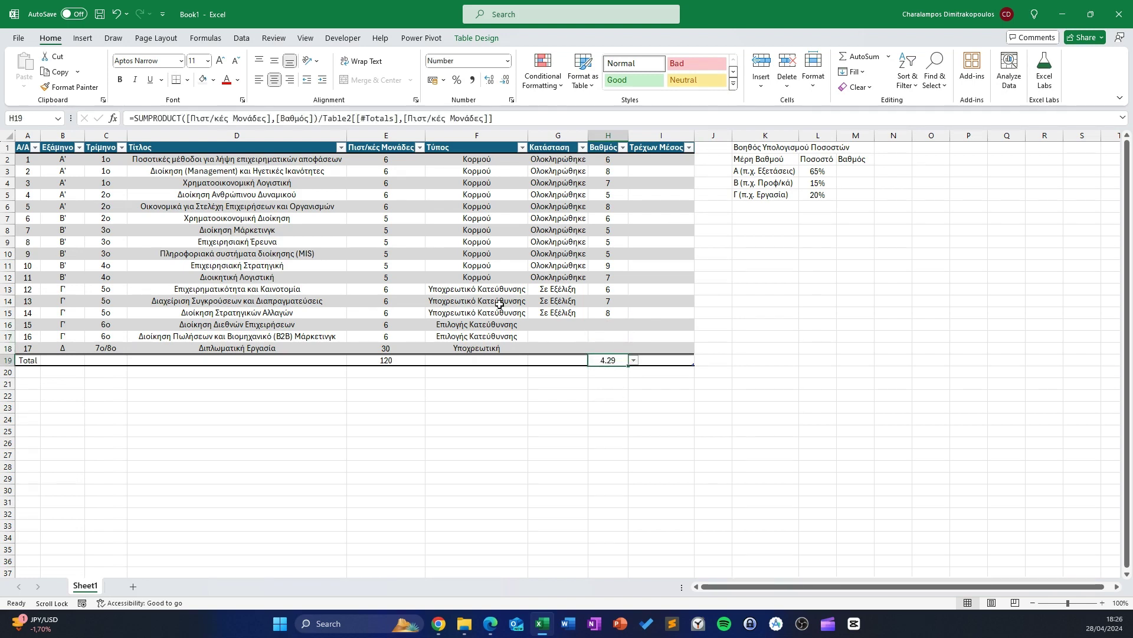
pyautogui.click(324, 119)
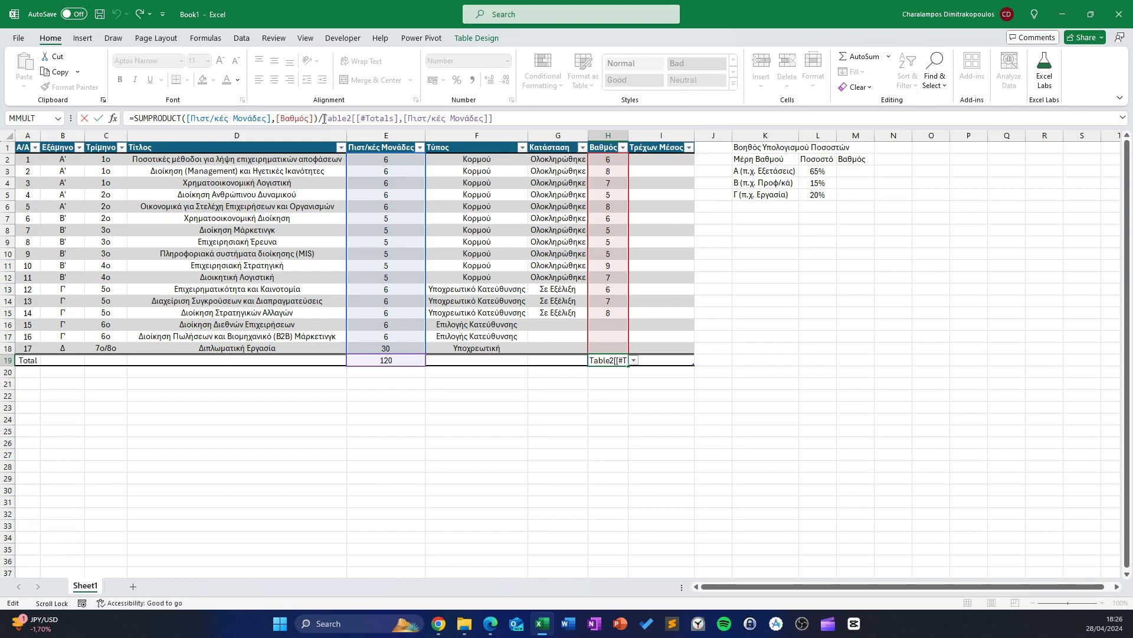
# Replace H19's divisor with SUMIF([Βαθμός],">0",[Πιστ/κές Μονάδες]) so it reads 6.60
pyautogui.moveTo(324, 118); pyautogui.dragTo(493, 118)
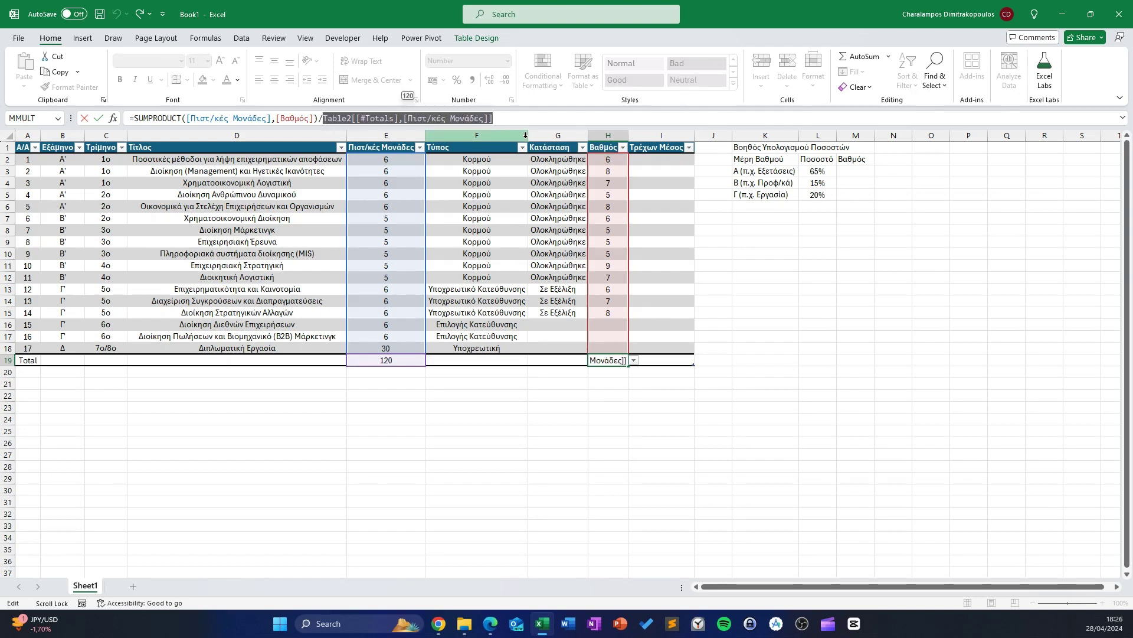
pyautogui.press('BackSpace')
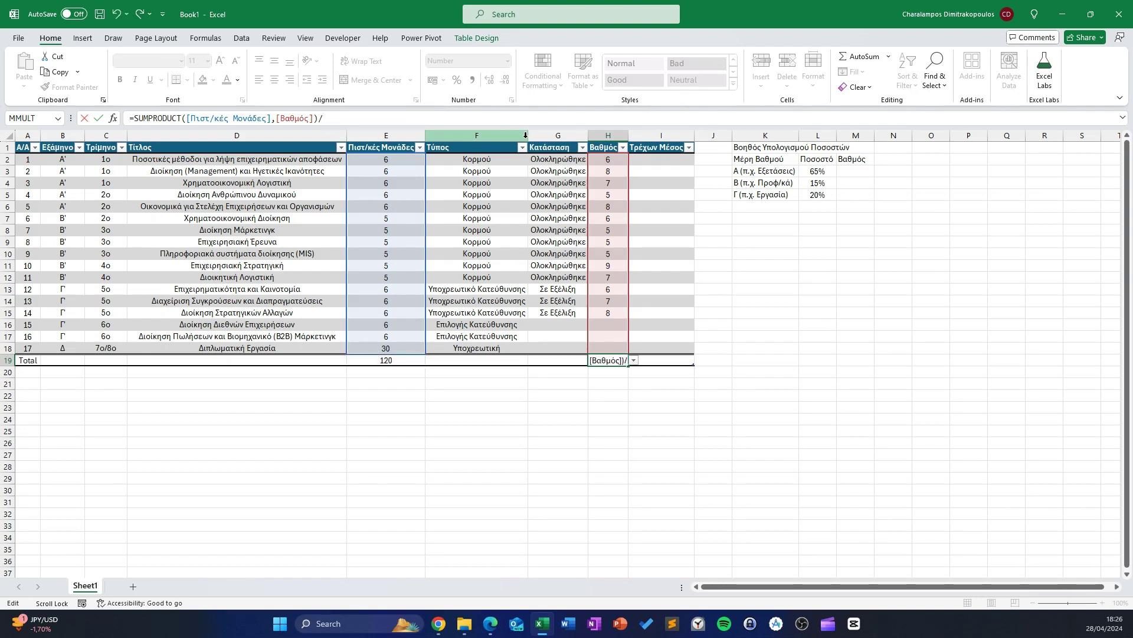
pyautogui.write('s')
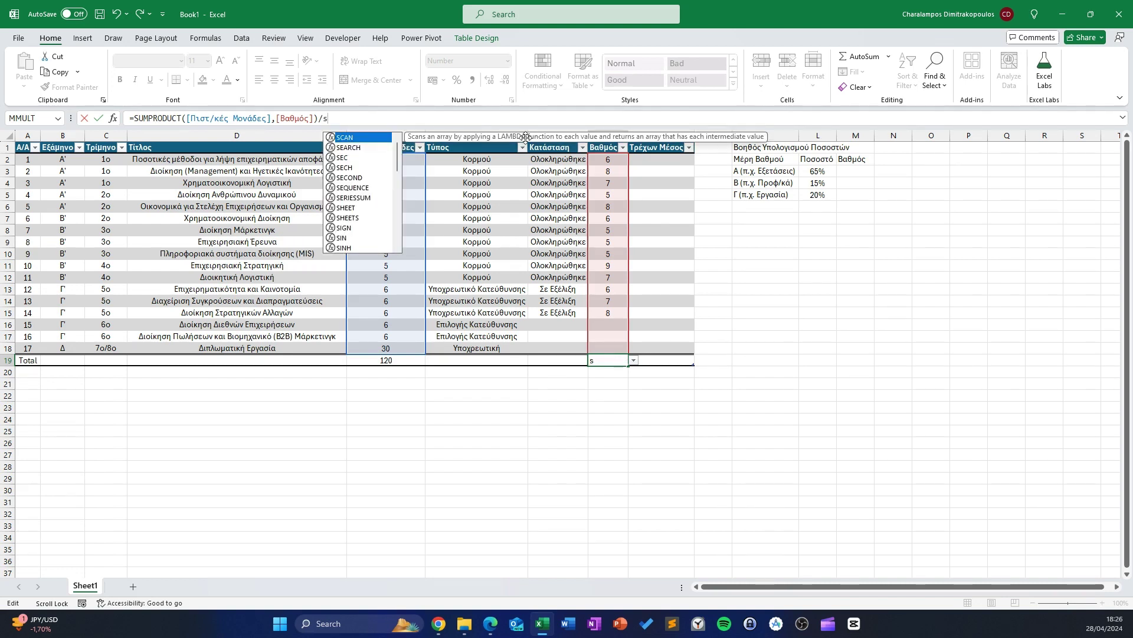
pyautogui.write('umif')
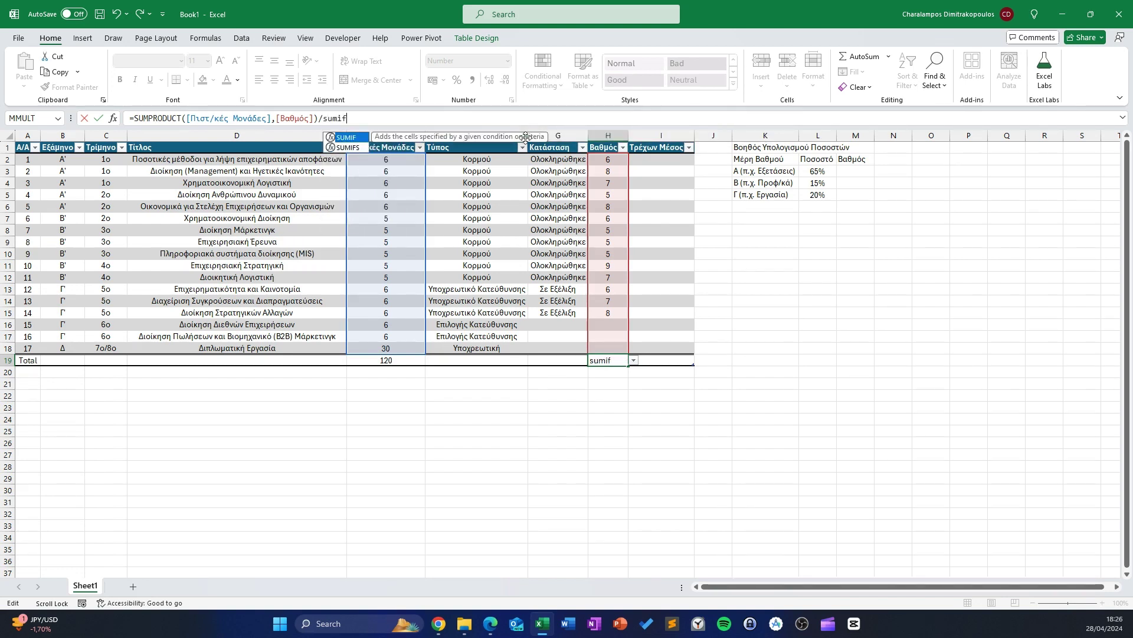
pyautogui.press('Tab')
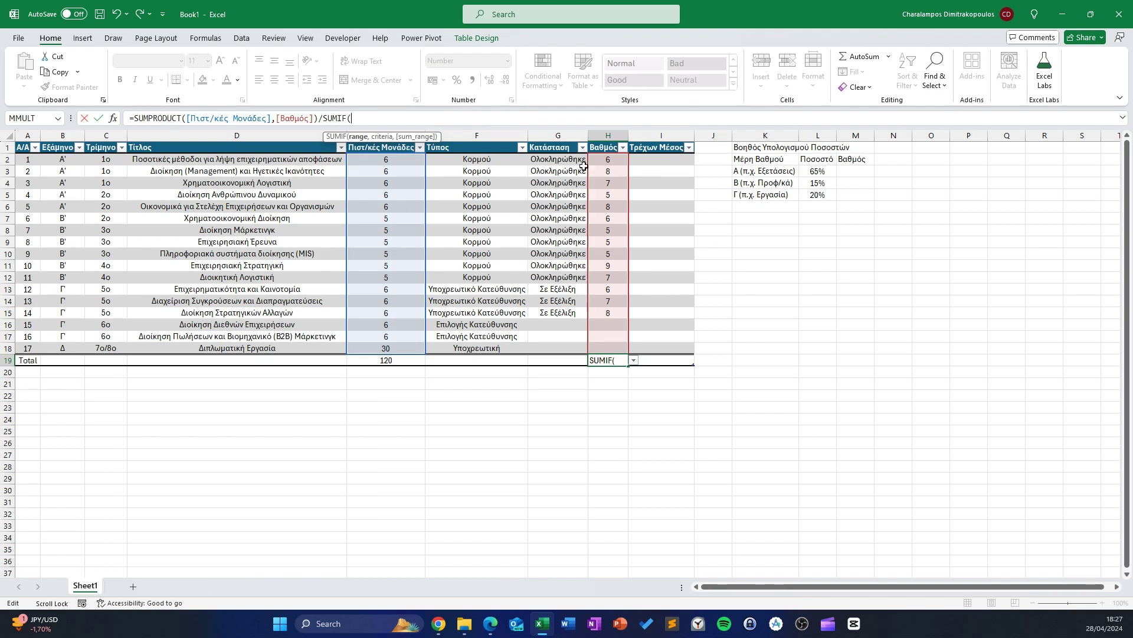
pyautogui.moveTo(601, 160); pyautogui.dragTo(602, 339)
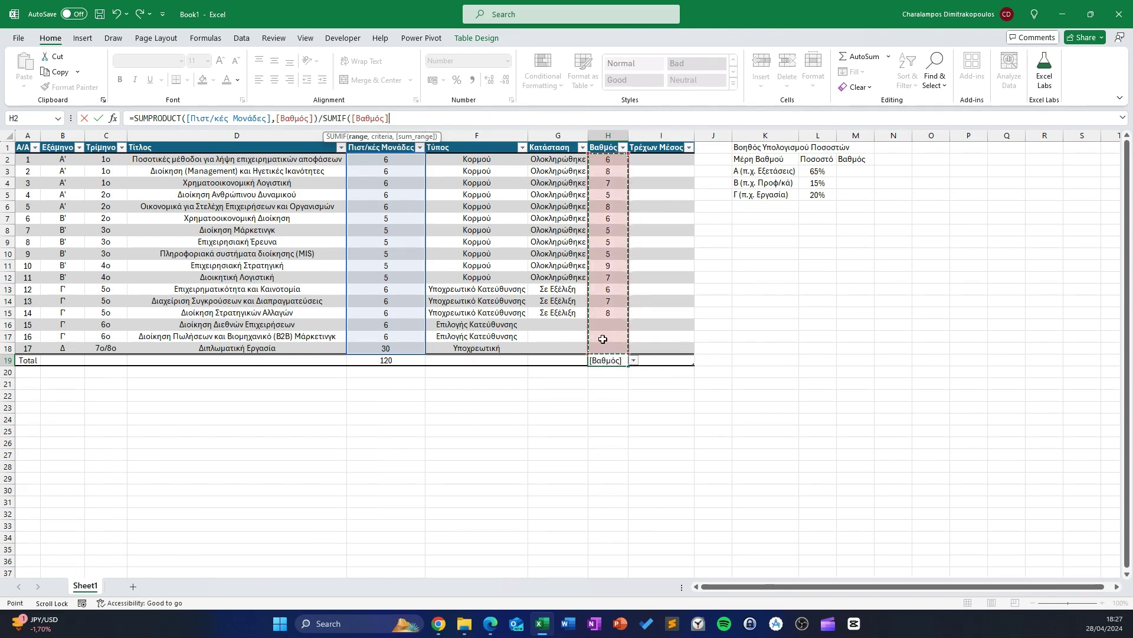
pyautogui.write(',"')
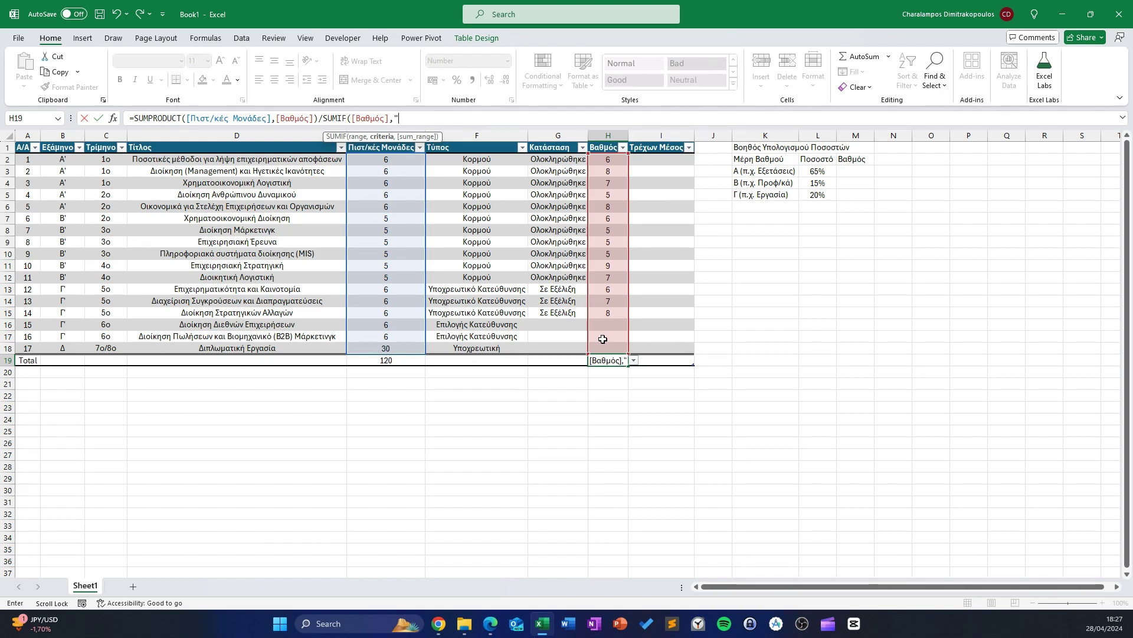
pyautogui.write('>')
pyautogui.write('0"')
pyautogui.write(',')
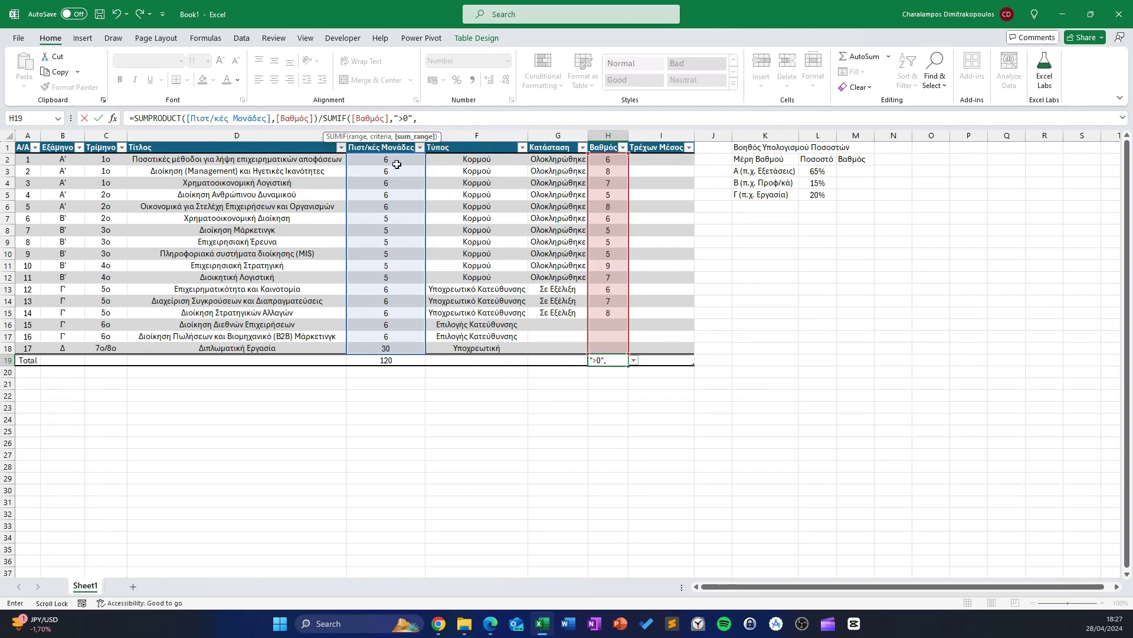
pyautogui.moveTo(399, 162); pyautogui.dragTo(413, 348)
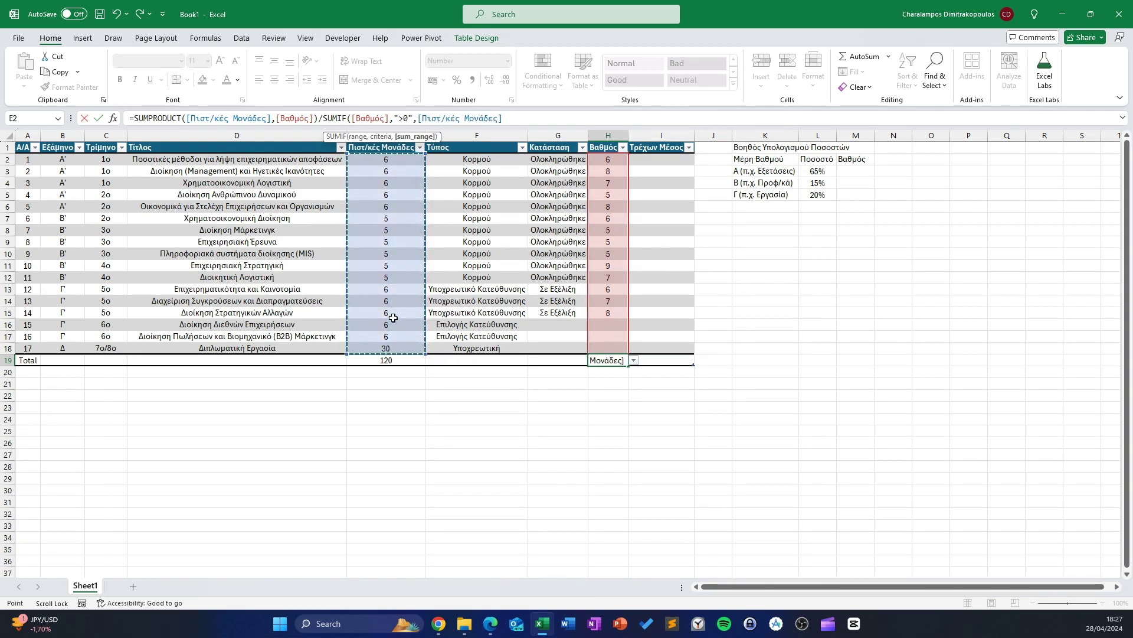
pyautogui.write(')')
pyautogui.press('Return')
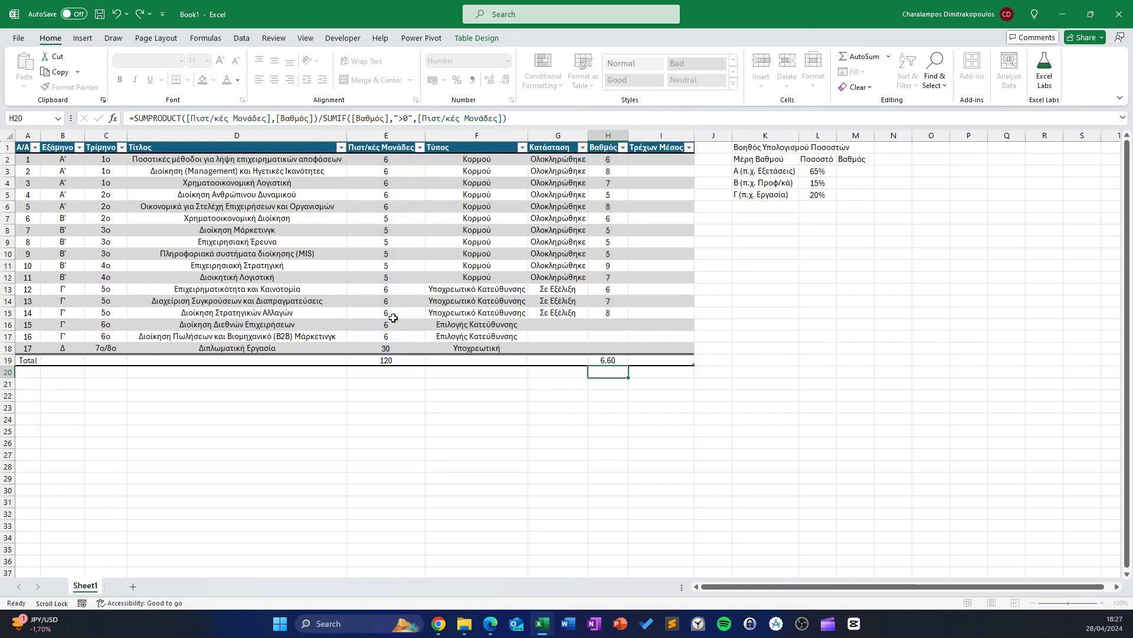
pyautogui.click(617, 362)
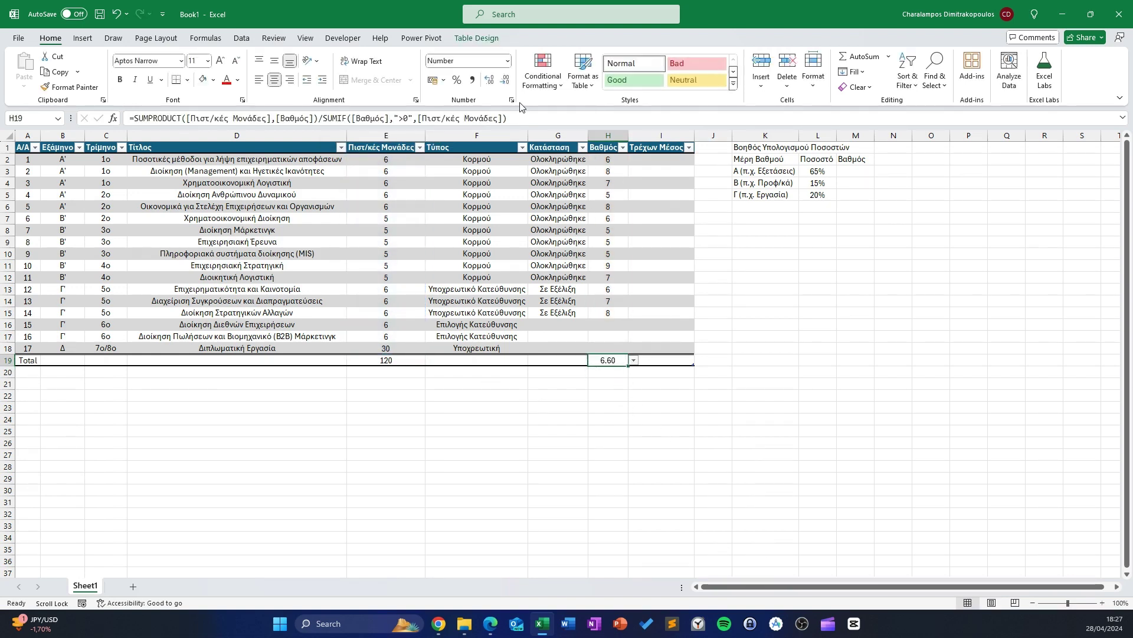
pyautogui.click(537, 120)
pyautogui.moveTo(536, 119); pyautogui.dragTo(321, 117)
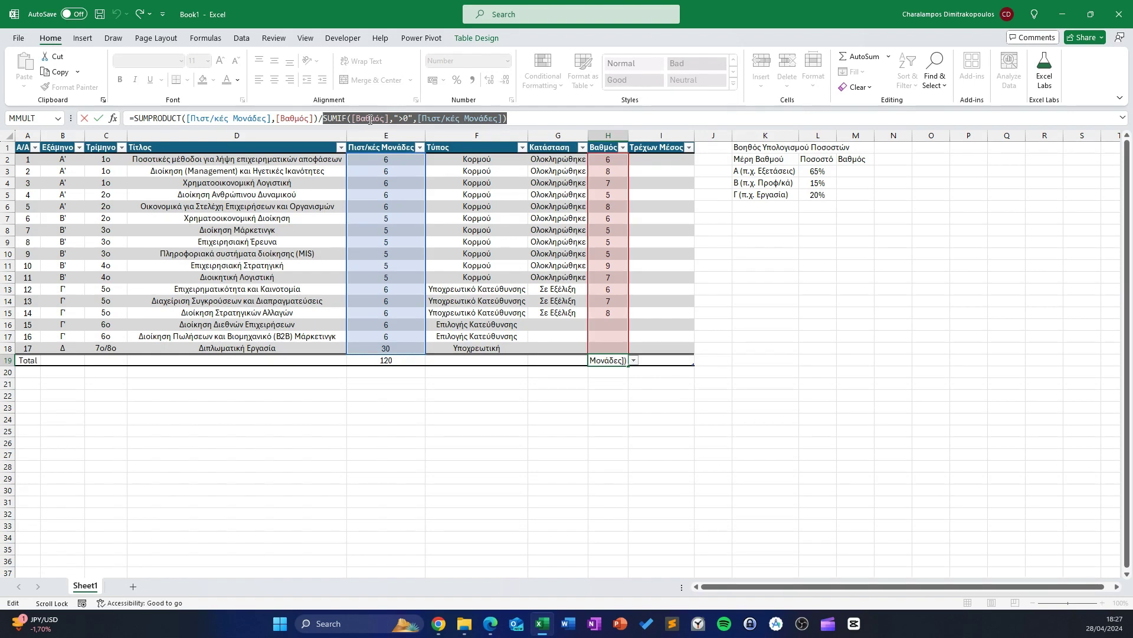
pyautogui.press('Escape')
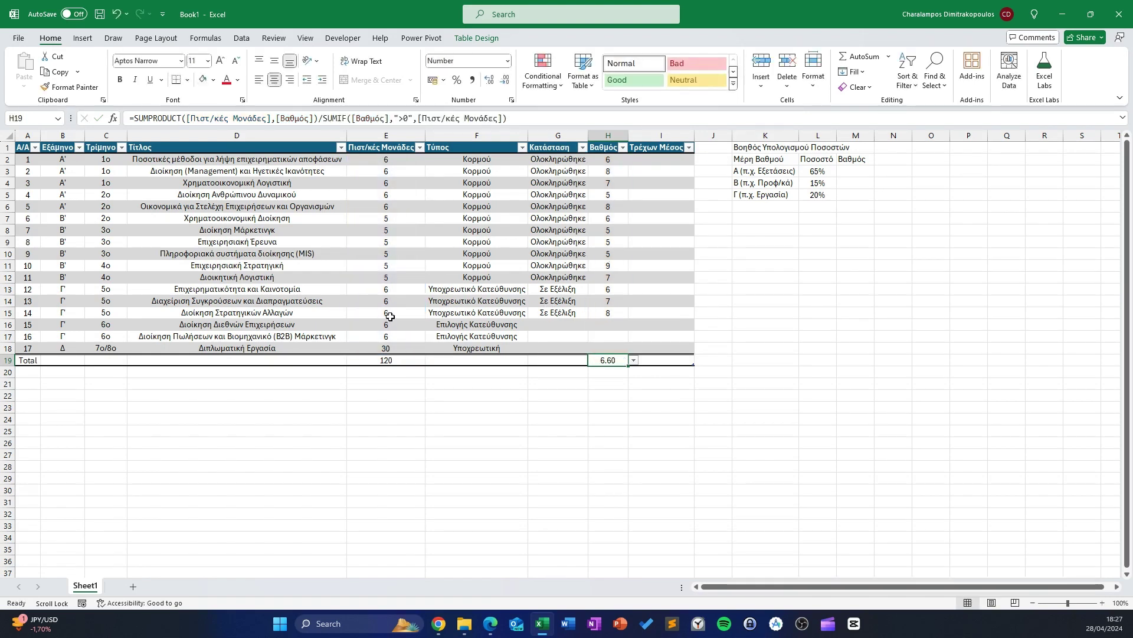
pyautogui.moveTo(390, 317); pyautogui.dragTo(397, 160)
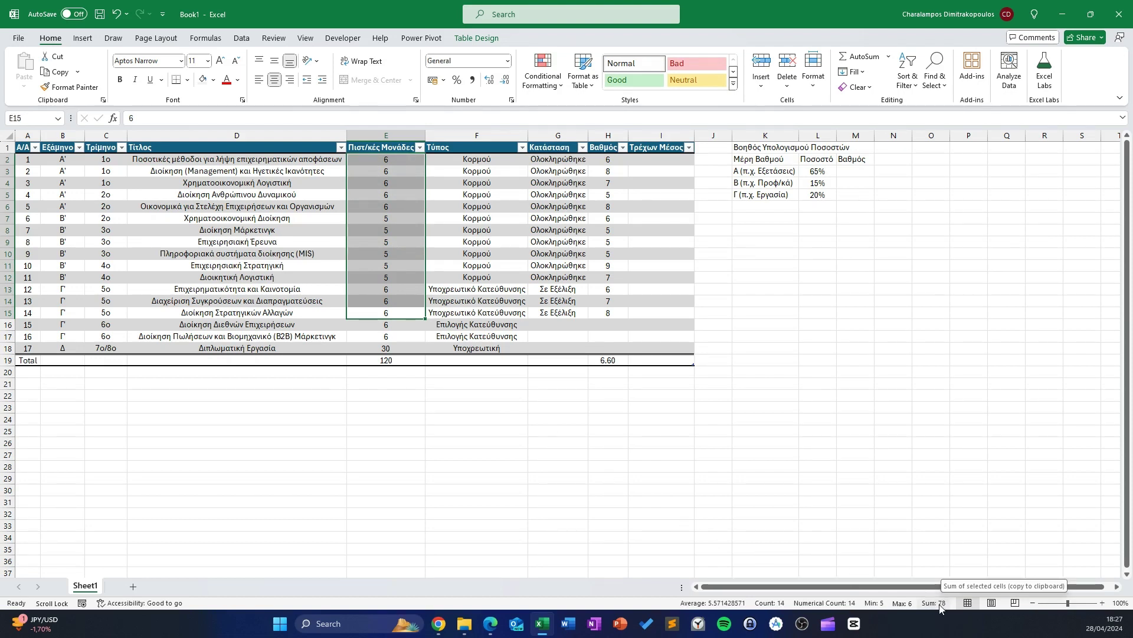
pyautogui.click(614, 361)
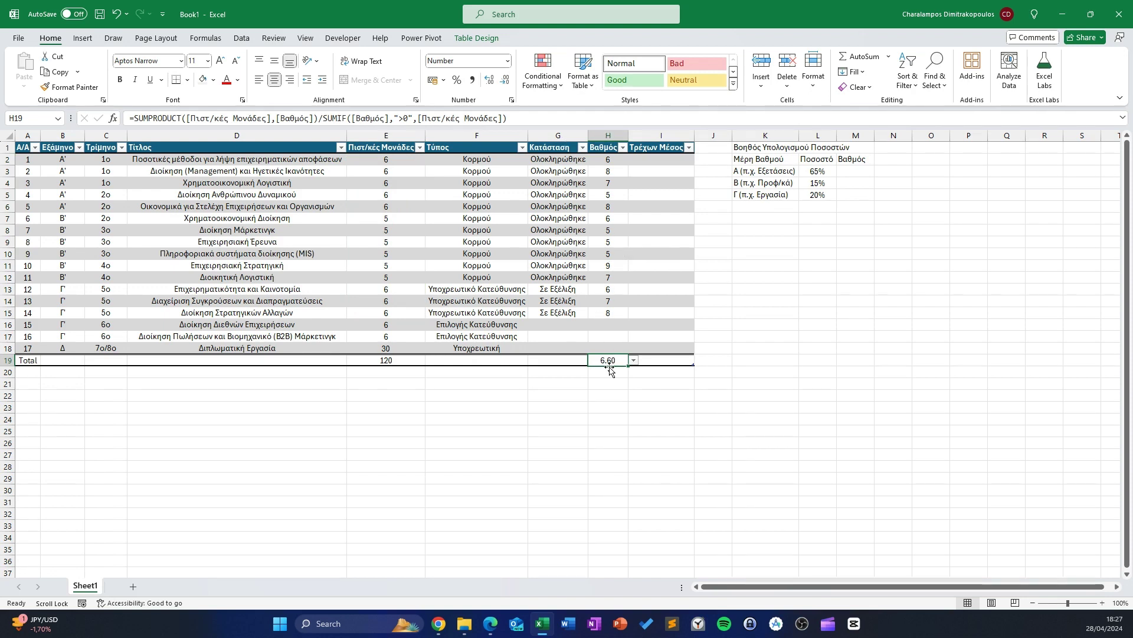
pyautogui.click(609, 313)
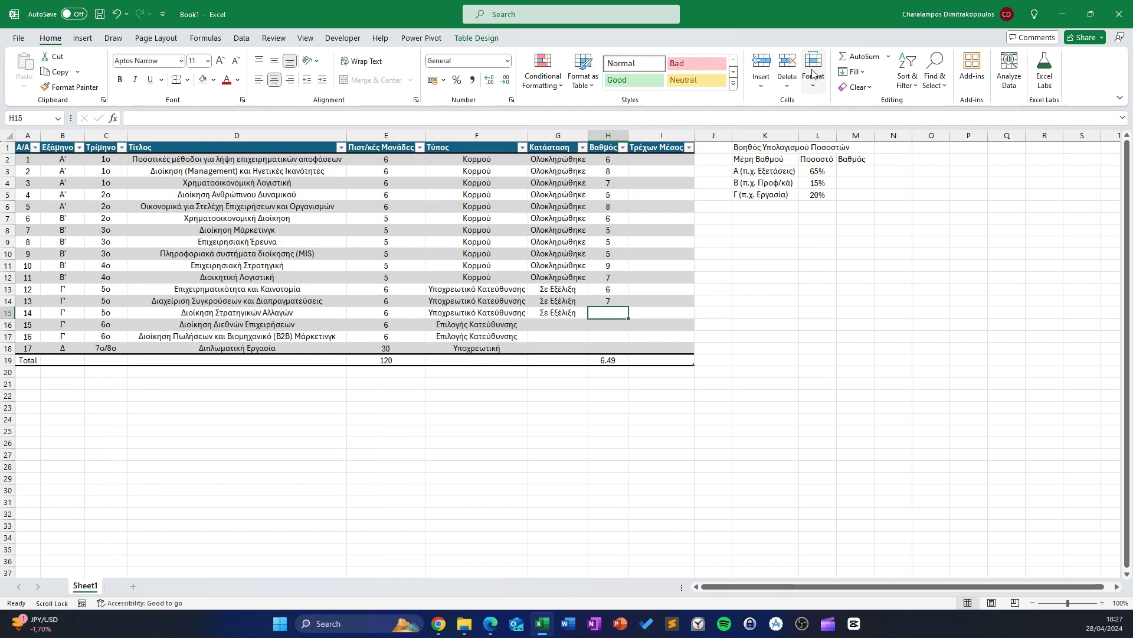
pyautogui.write('8')
pyautogui.press('Return')
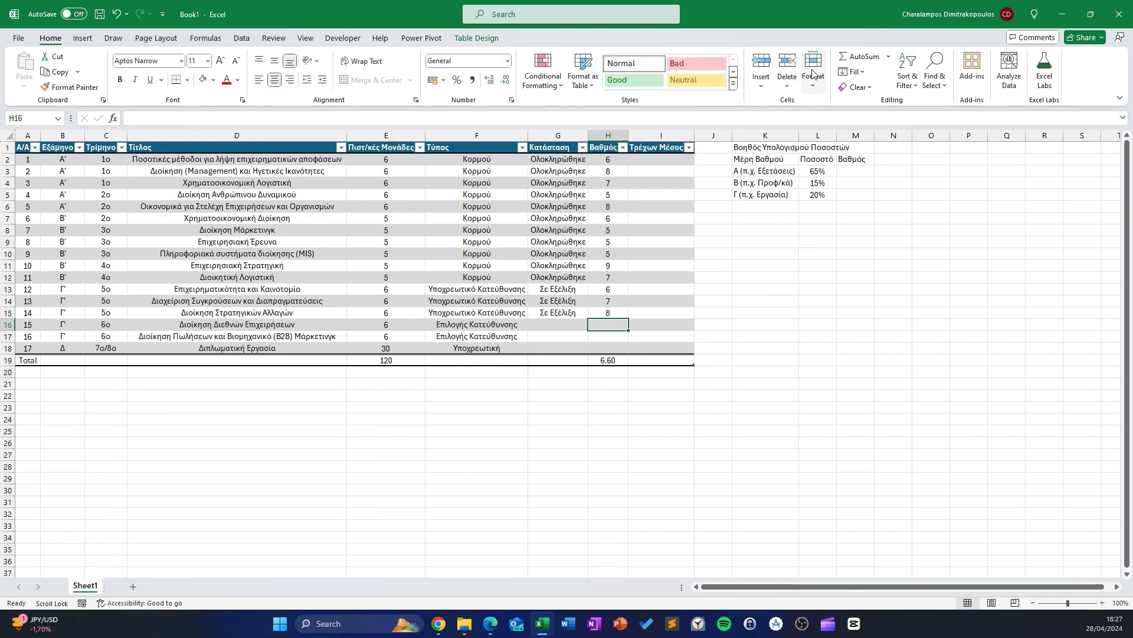
pyautogui.click(602, 360)
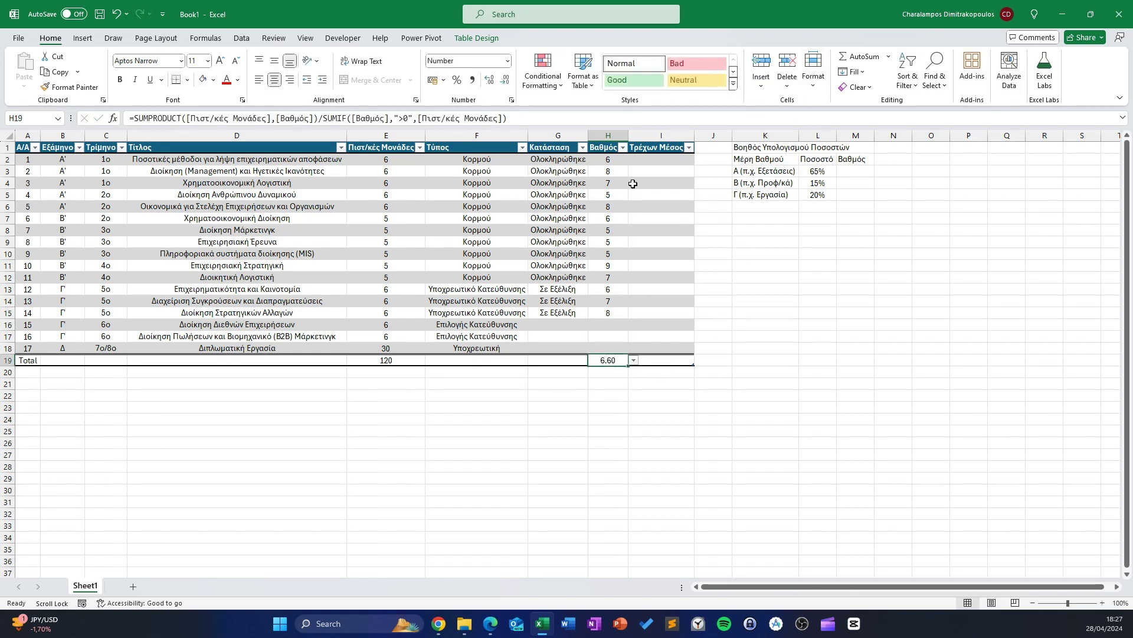
pyautogui.click(687, 163)
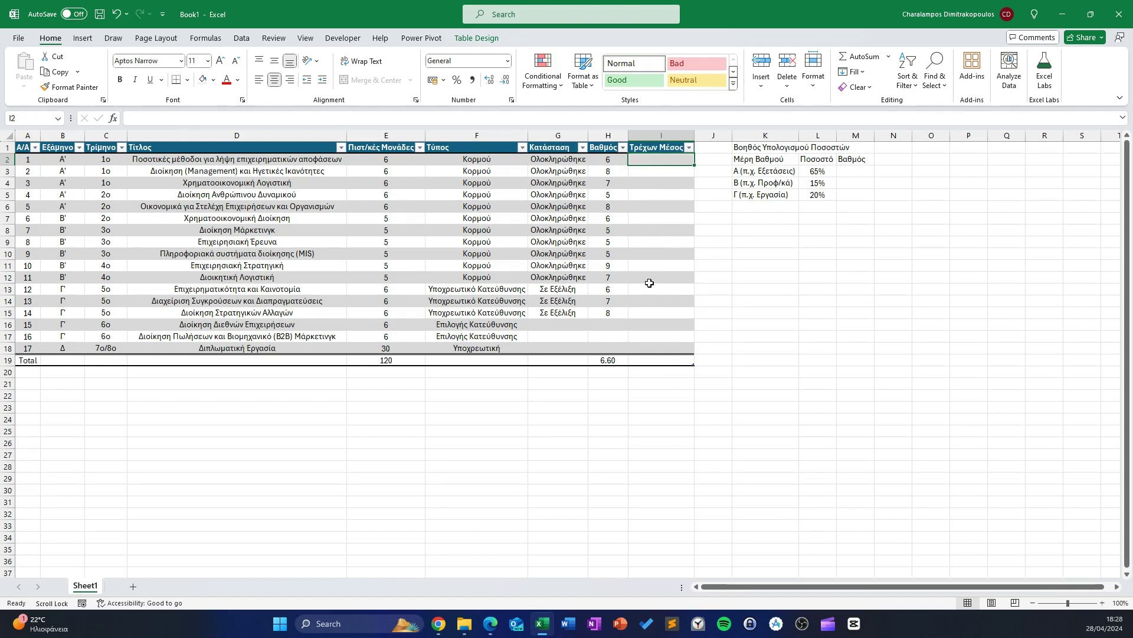
pyautogui.click(614, 161)
pyautogui.click(614, 170)
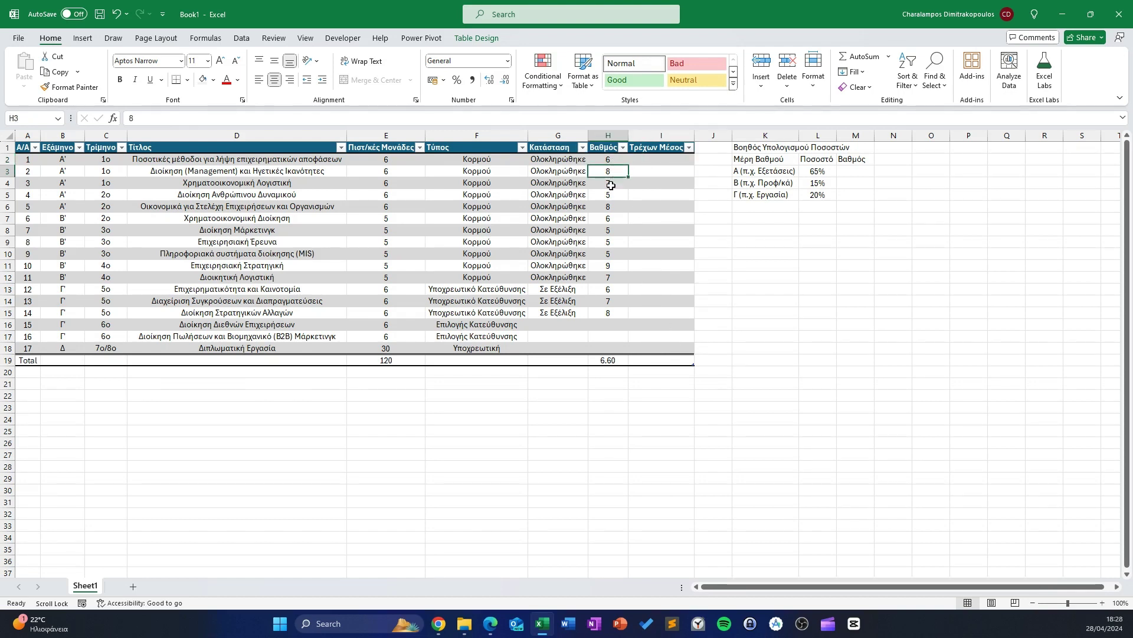
pyautogui.click(611, 186)
pyautogui.click(611, 197)
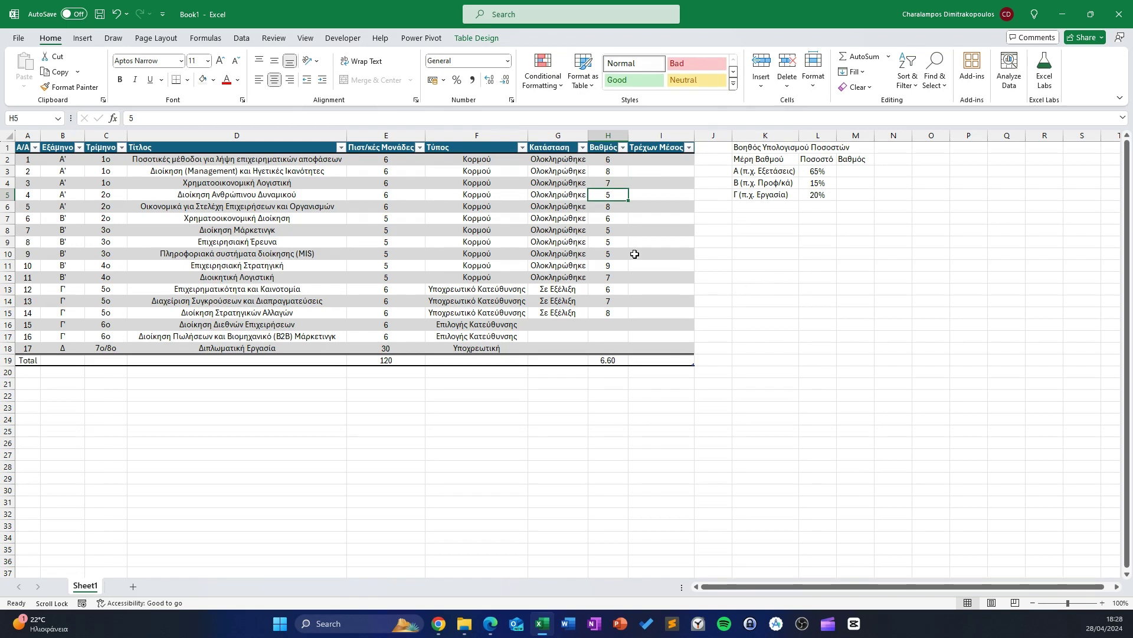
pyautogui.moveTo(614, 230); pyautogui.dragTo(613, 254)
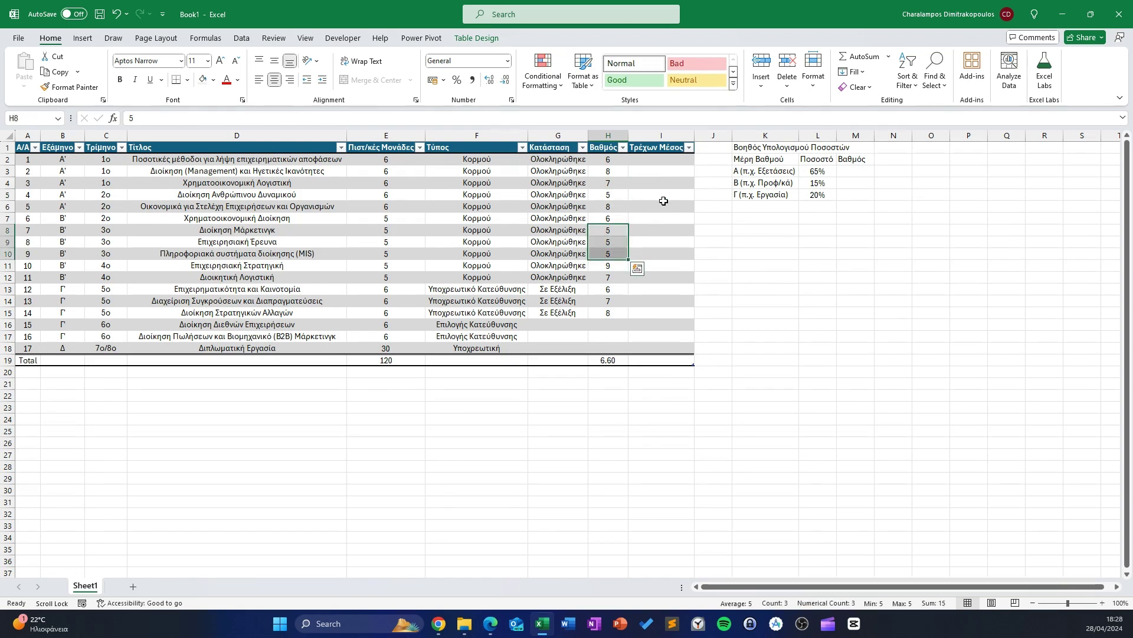
pyautogui.click(659, 170)
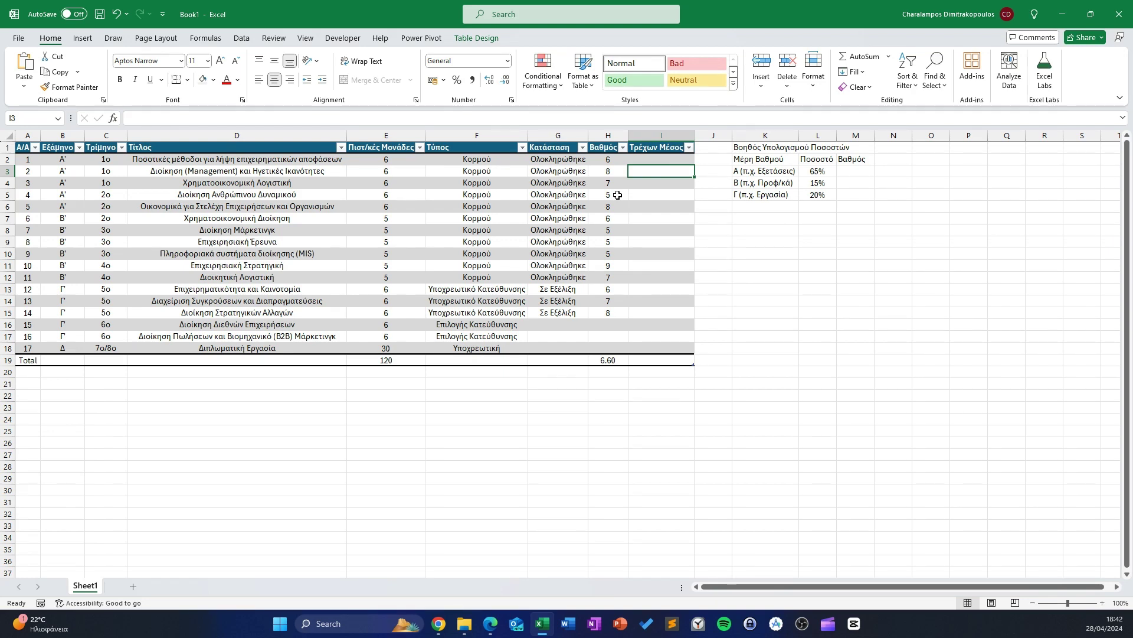
# In I3 enter =SUMPRODUCT($E$2:E3,$H$2:H3) with absolute start references as the running-average numerator
pyautogui.write('=')
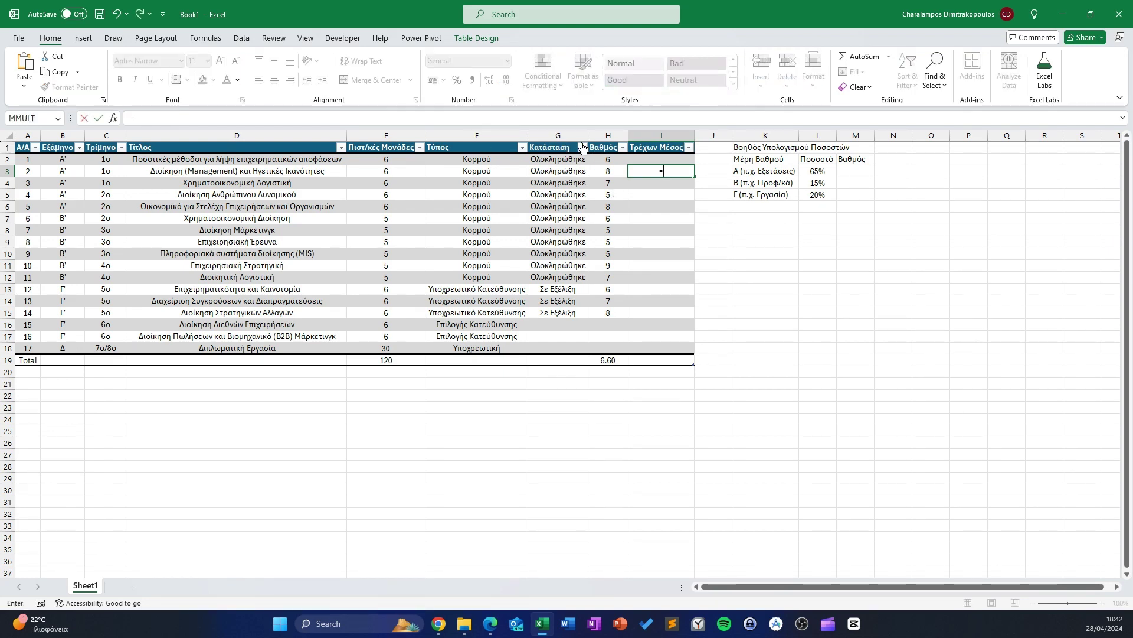
pyautogui.write('su')
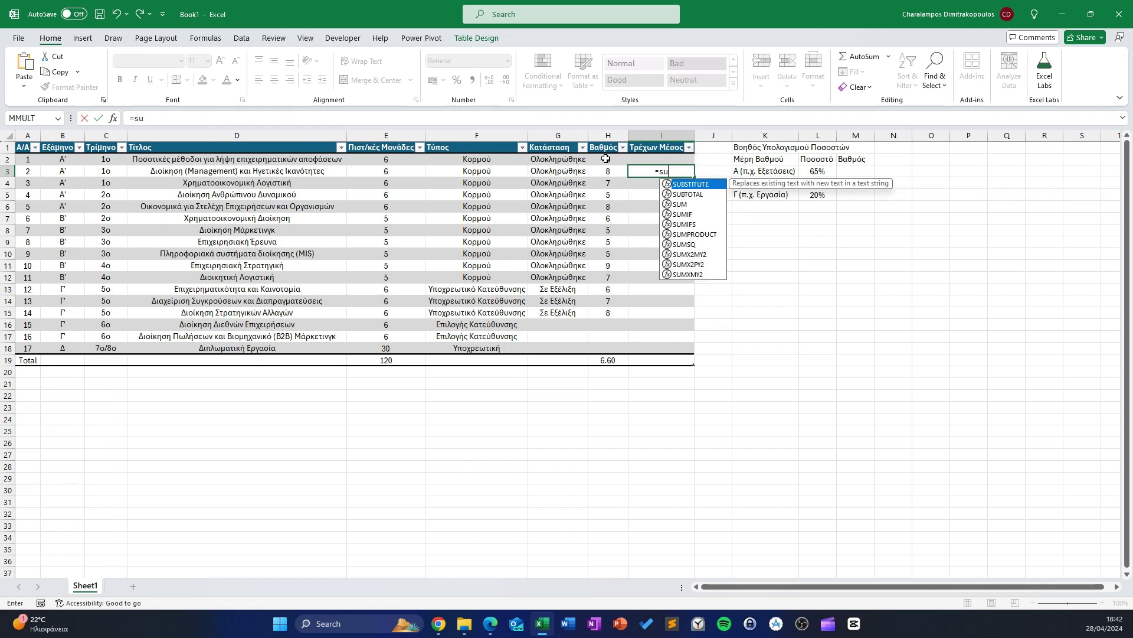
pyautogui.write('mpro')
pyautogui.press('Tab')
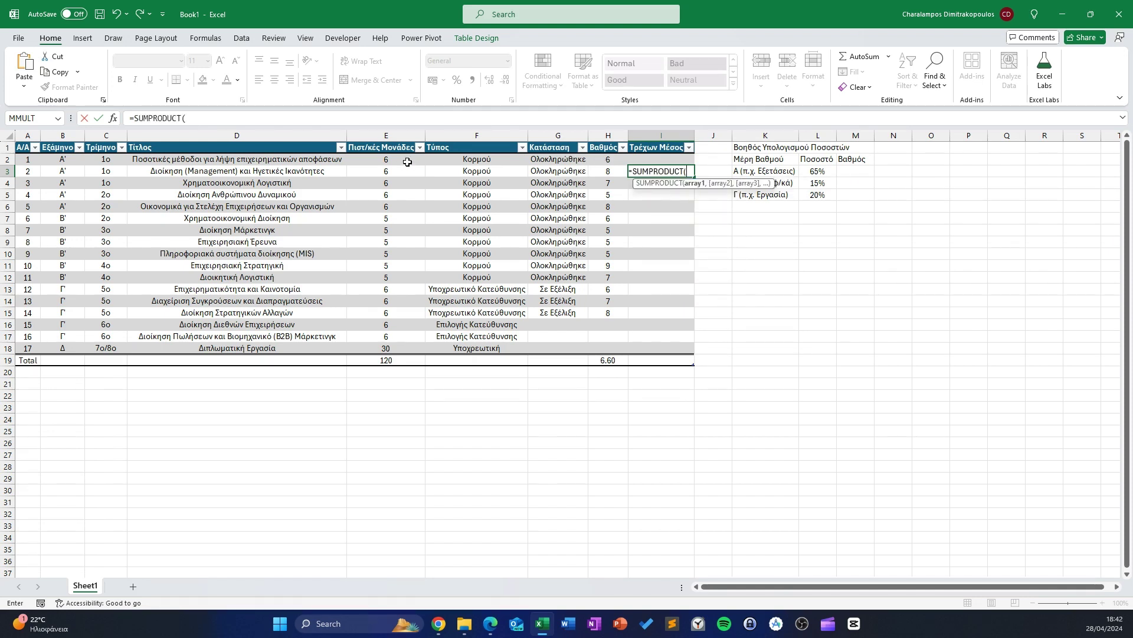
pyautogui.moveTo(402, 158); pyautogui.dragTo(402, 172)
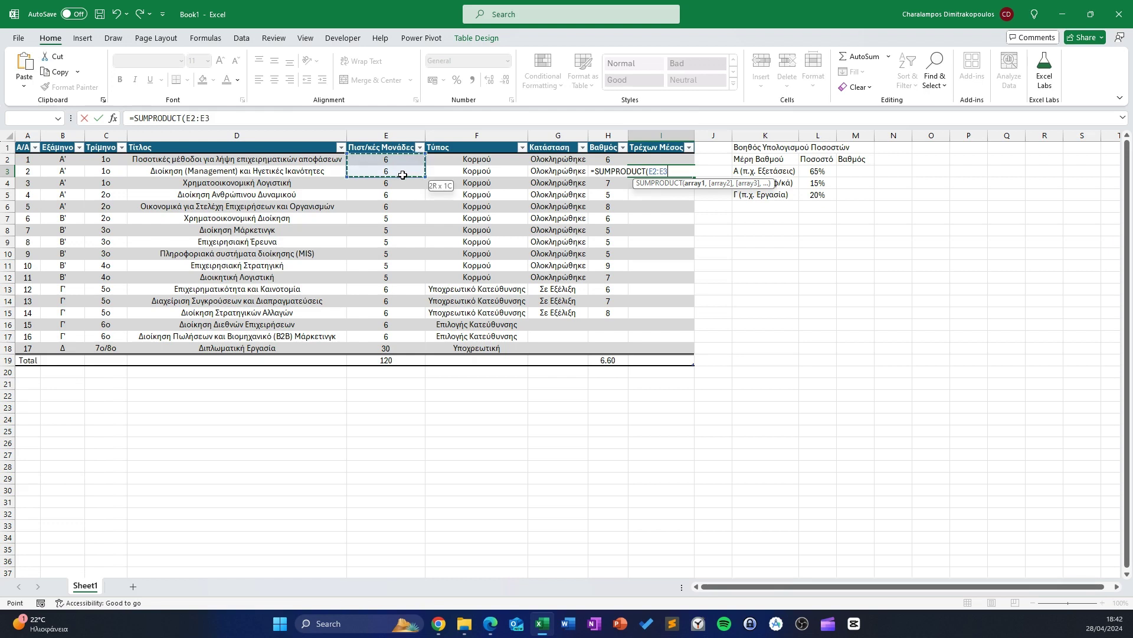
pyautogui.click(195, 118)
pyautogui.press('F4')
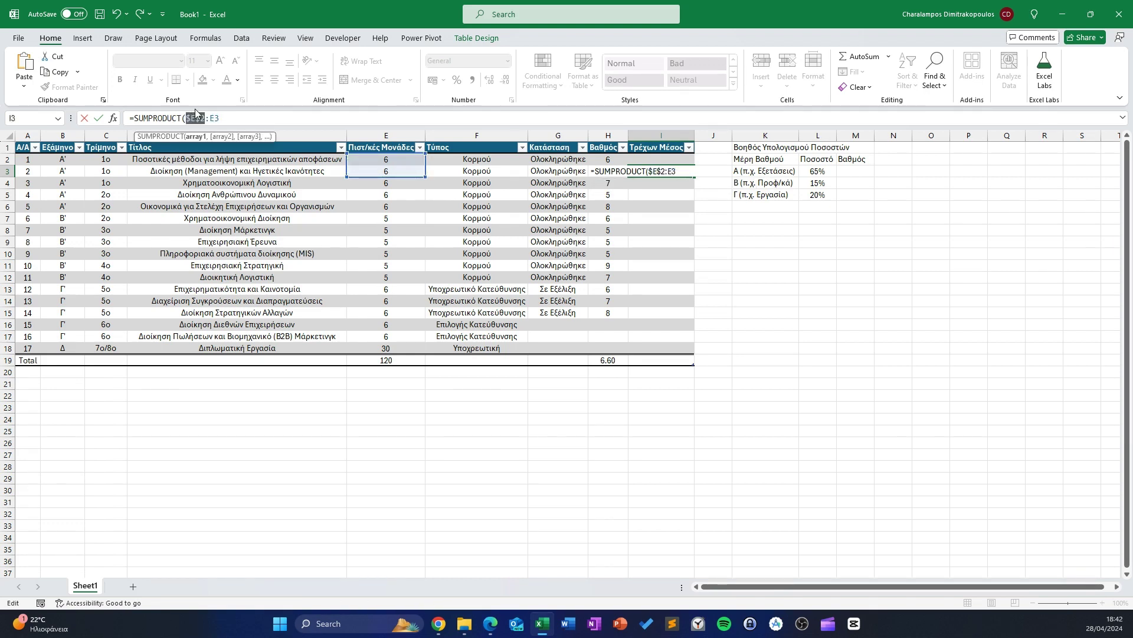
pyautogui.click(230, 119)
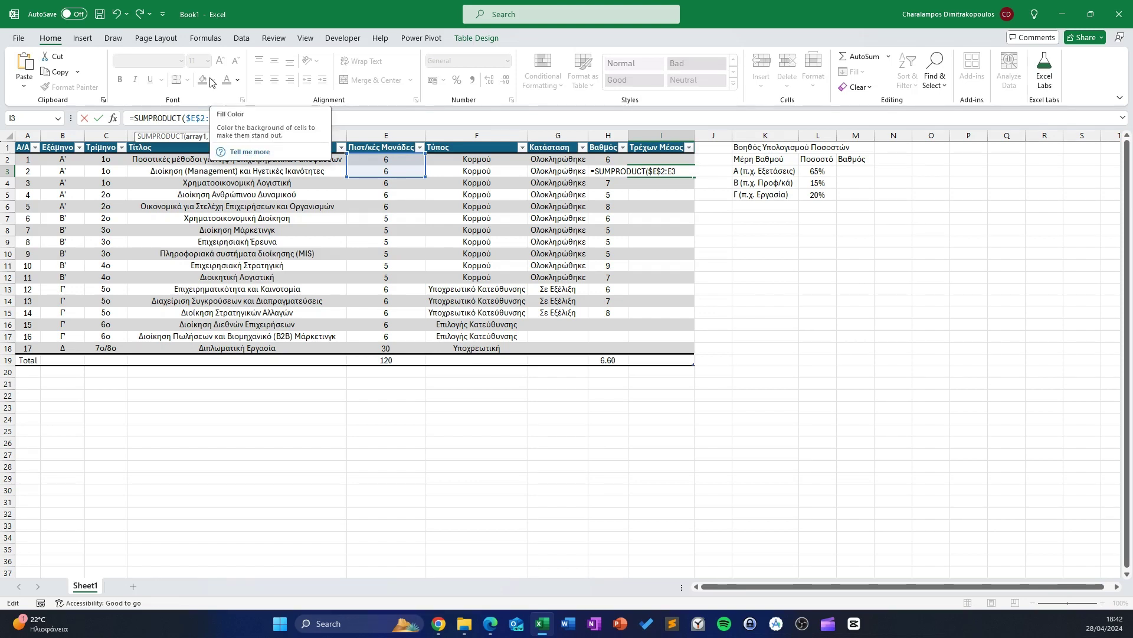
pyautogui.write(',')
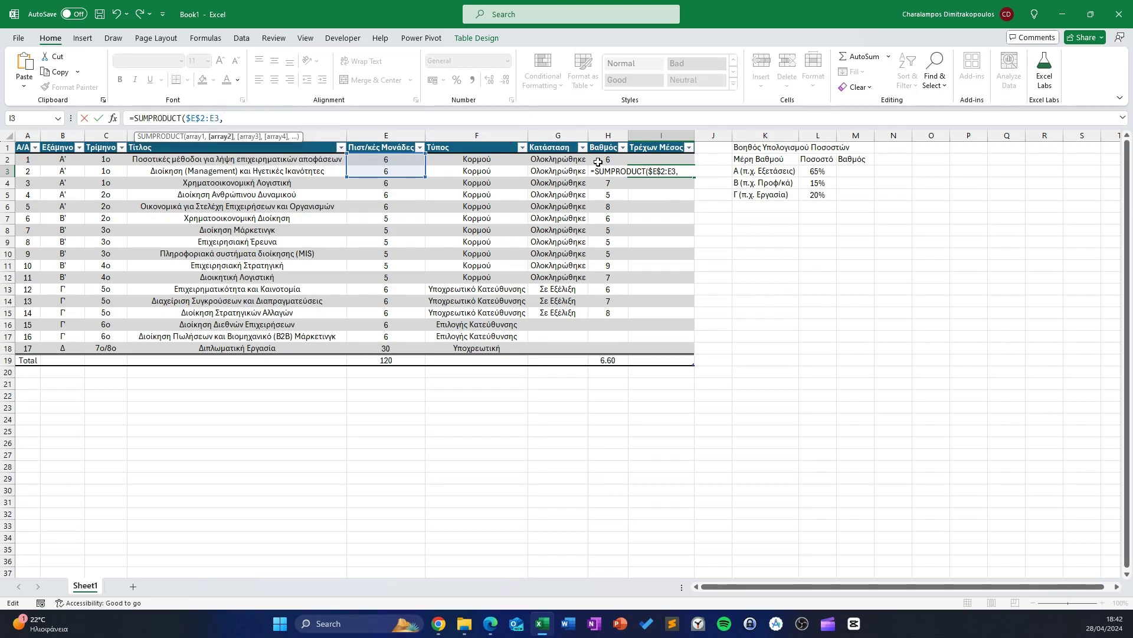
pyautogui.moveTo(603, 158); pyautogui.dragTo(608, 171)
pyautogui.click(232, 117)
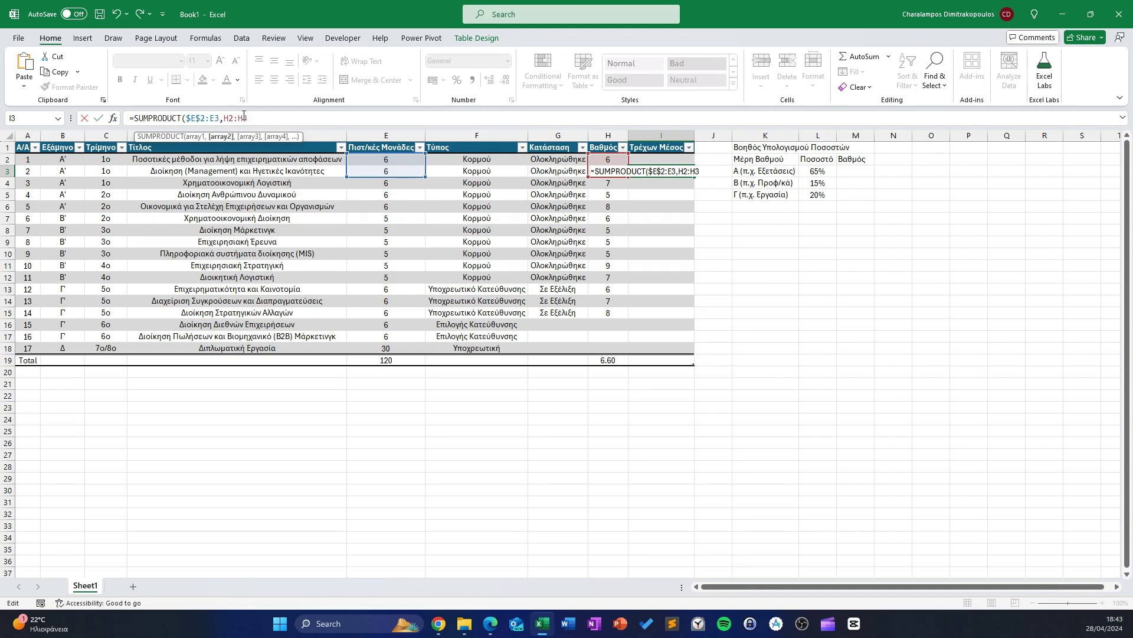
pyautogui.press('F4')
pyautogui.click(287, 117)
pyautogui.write(')/')
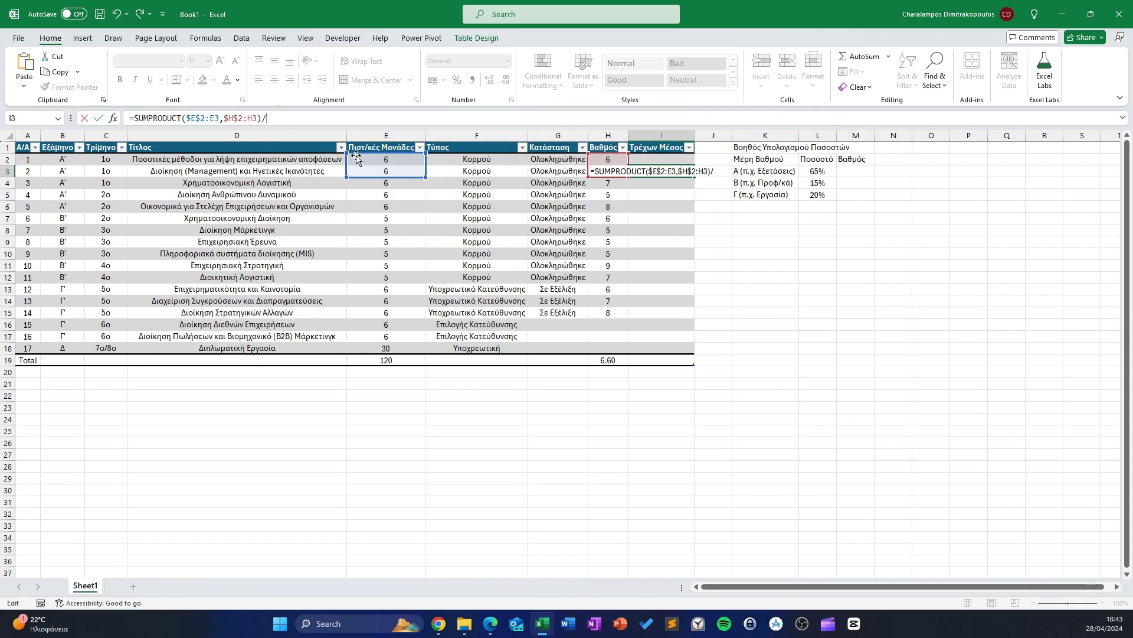
# Begin the divisor as SUMIF with the grade range $H$2:H3
pyautogui.write('su')
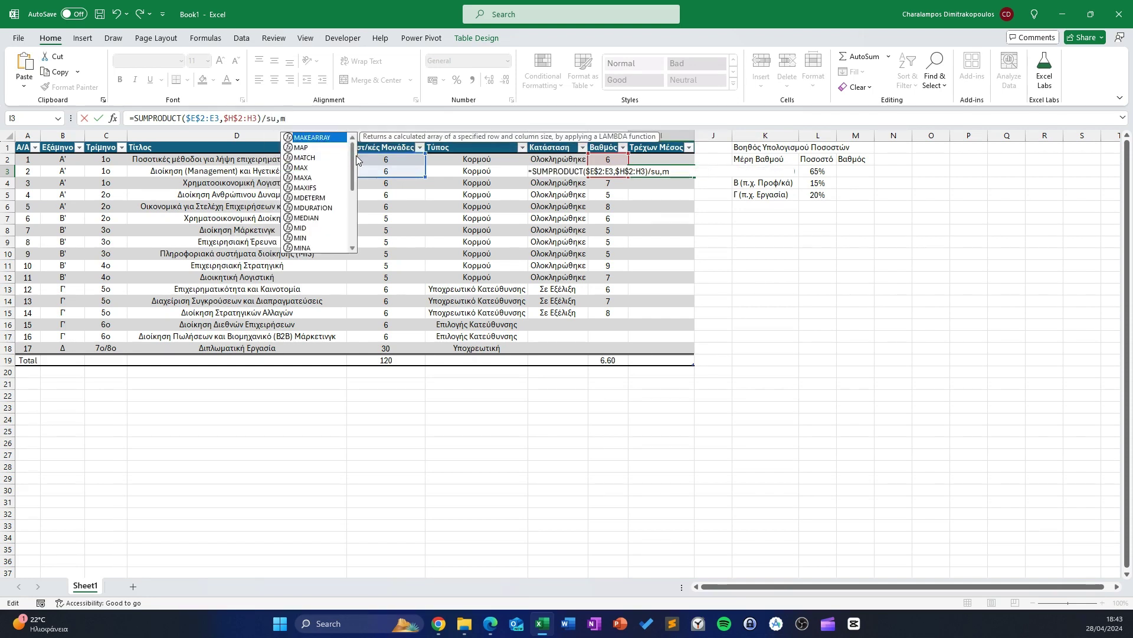
pyautogui.write('mif')
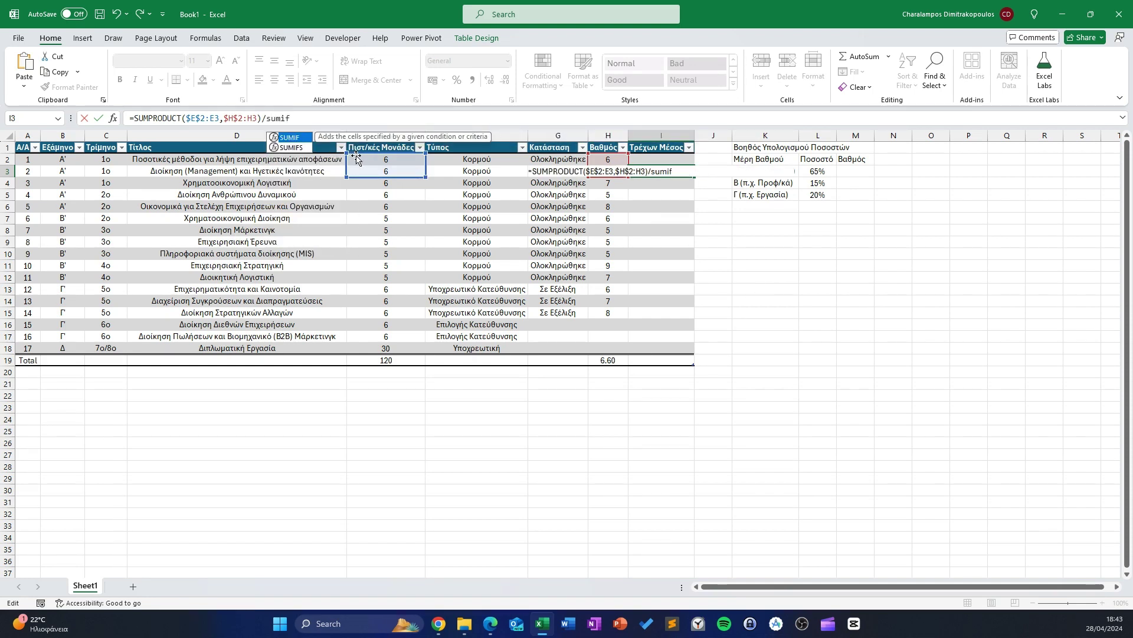
pyautogui.press('Tab')
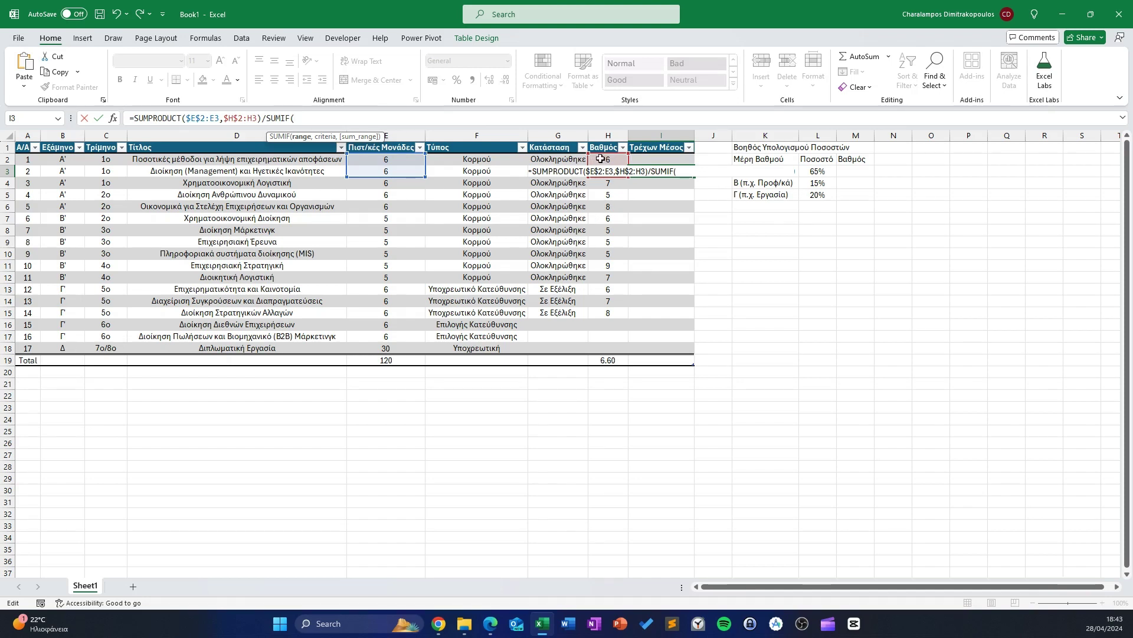
pyautogui.moveTo(600, 159); pyautogui.dragTo(600, 171)
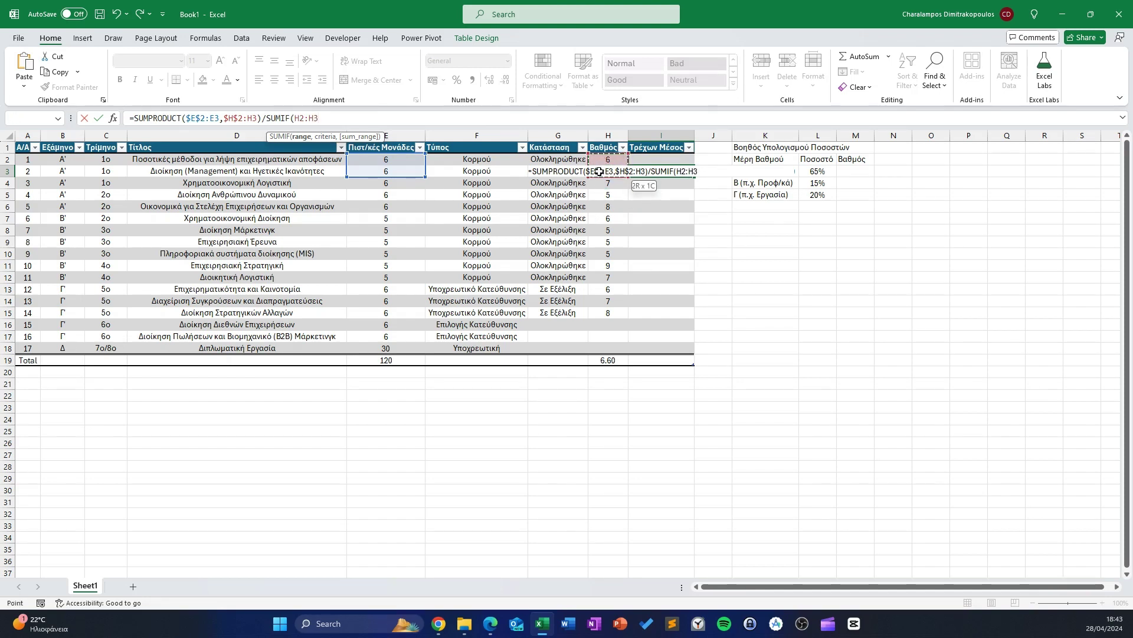
pyautogui.click(300, 115)
pyautogui.press('F4')
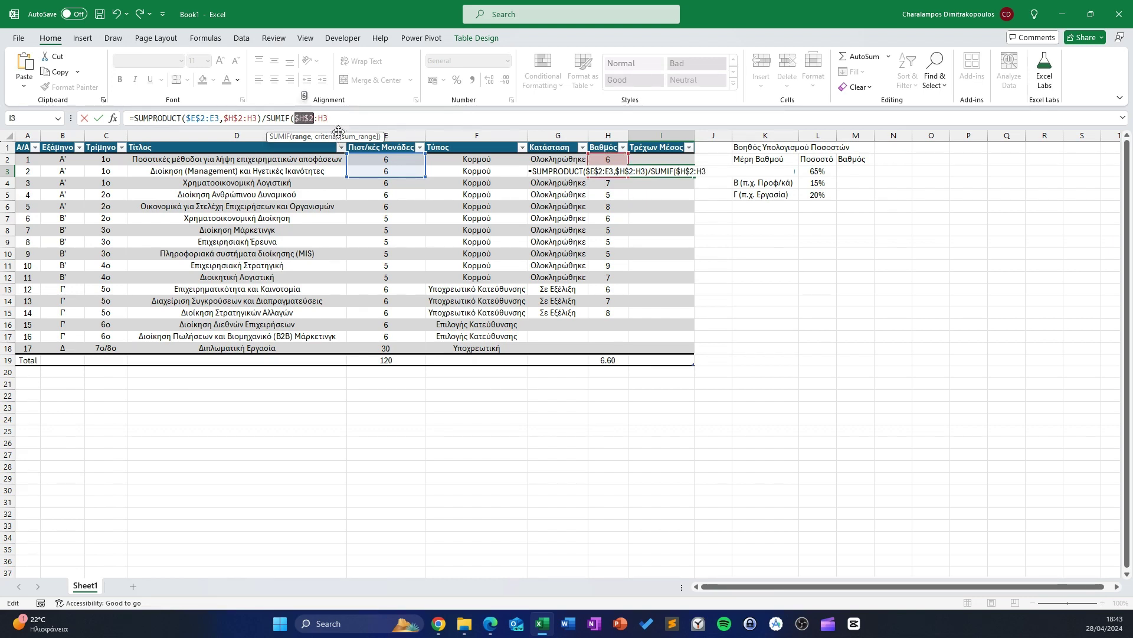
pyautogui.write(',')
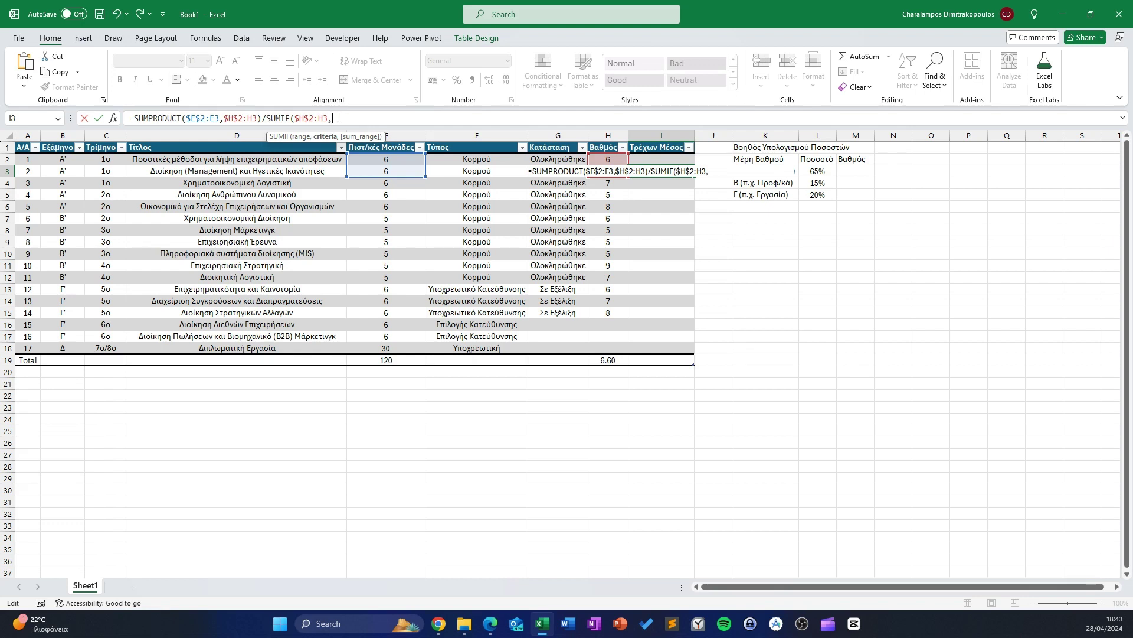
pyautogui.press('Scroll_Lock')
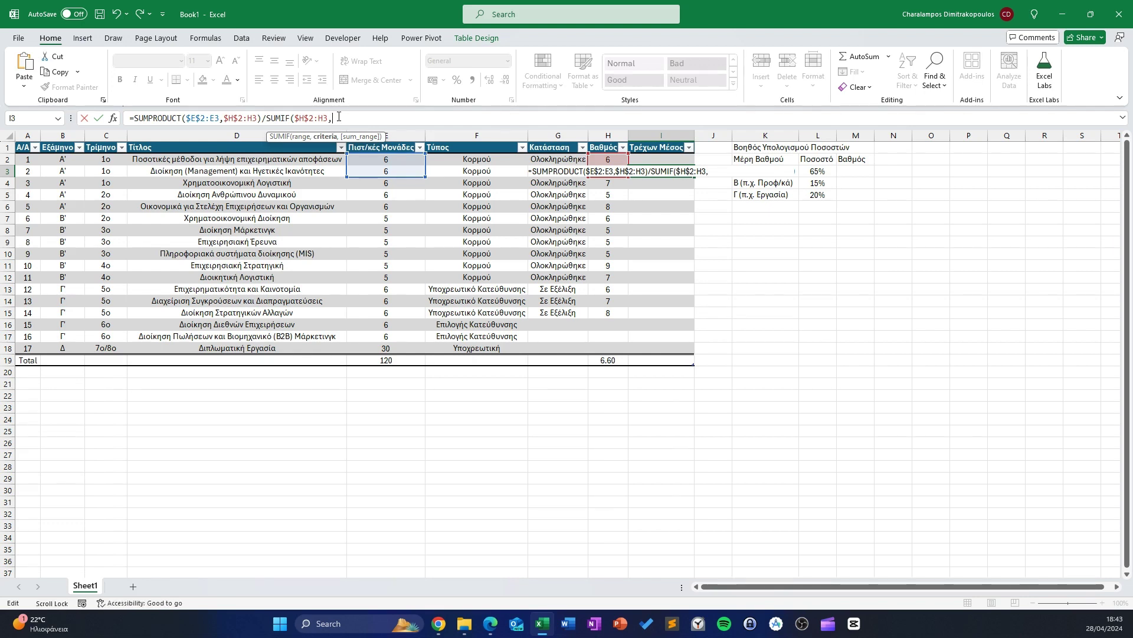
pyautogui.press('Scroll_Lock')
pyautogui.write('">0')
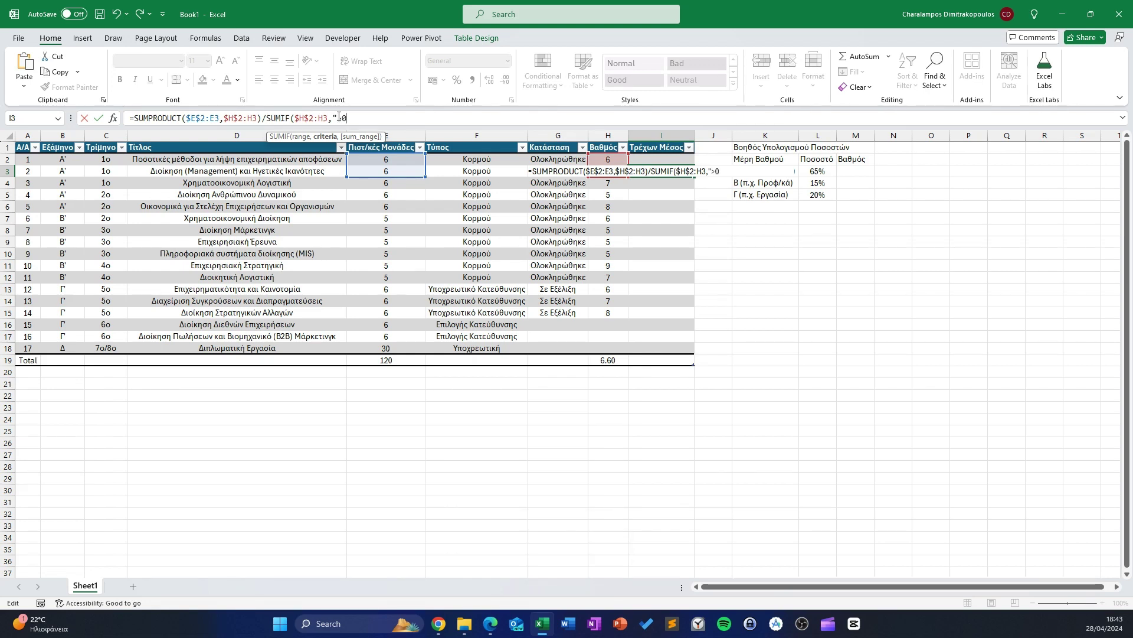
# Finish SUMIF with ">0" and $E$2:E3, filling the column with running averages ending at 6.60
pyautogui.write('",')
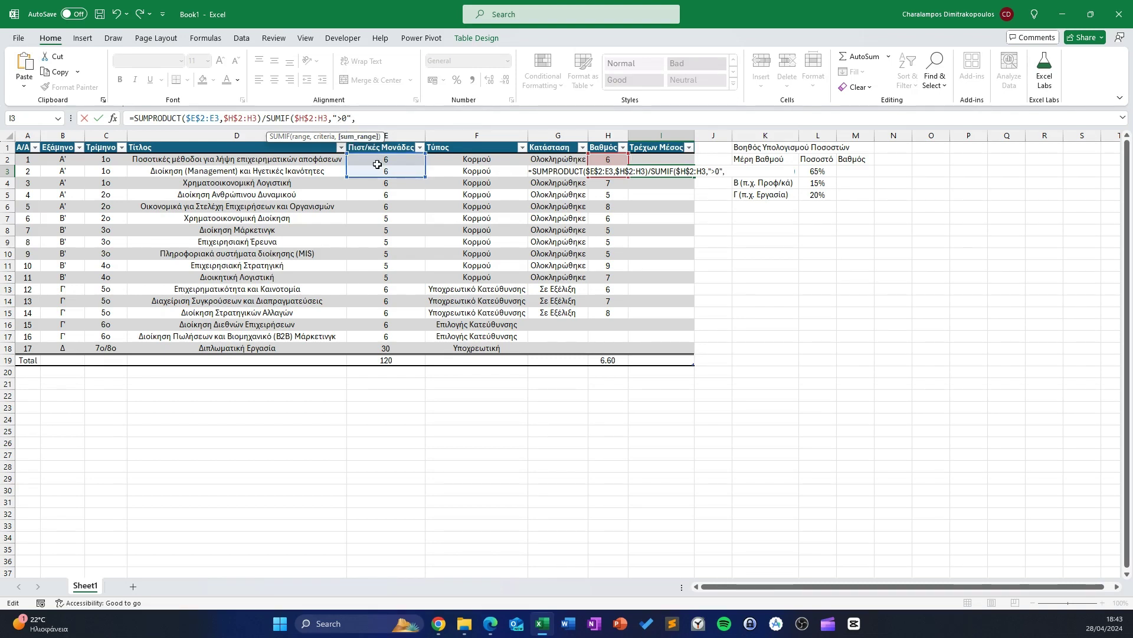
pyautogui.moveTo(381, 170); pyautogui.dragTo(389, 159)
pyautogui.click(363, 118)
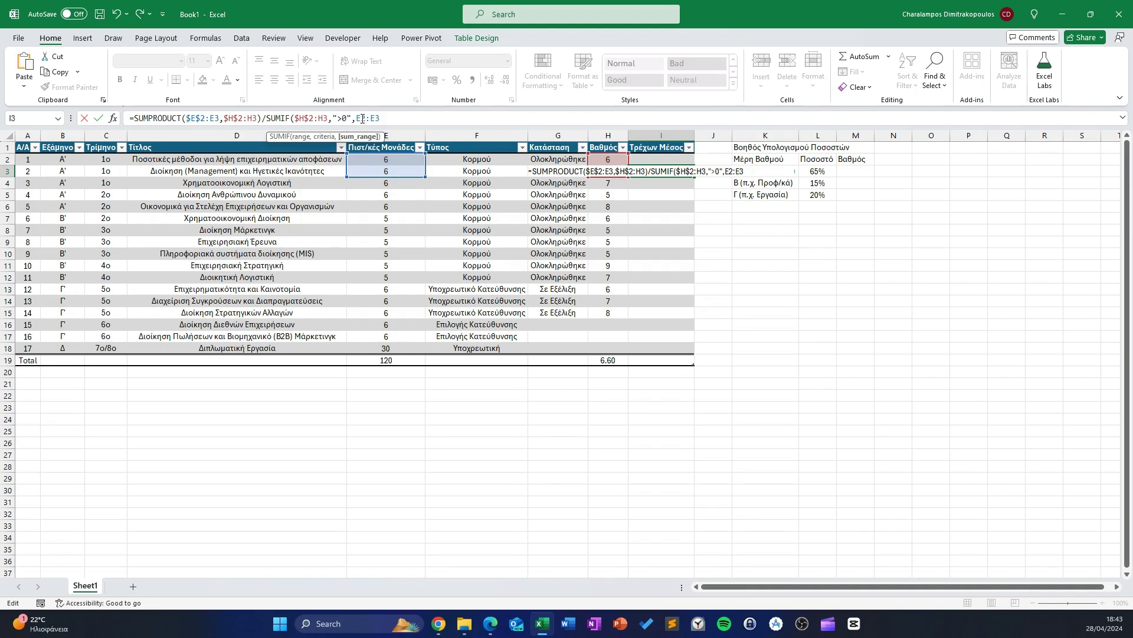
pyautogui.write('$')
pyautogui.press('Left')
pyautogui.press('Left')
pyautogui.write('$2:H3')
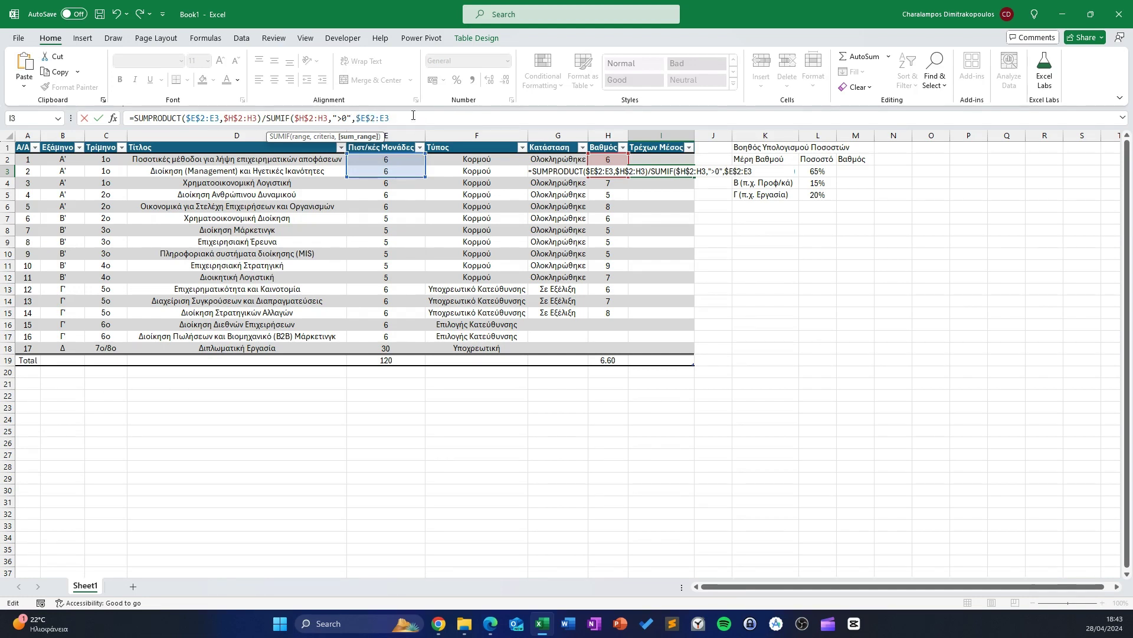
pyautogui.write(')')
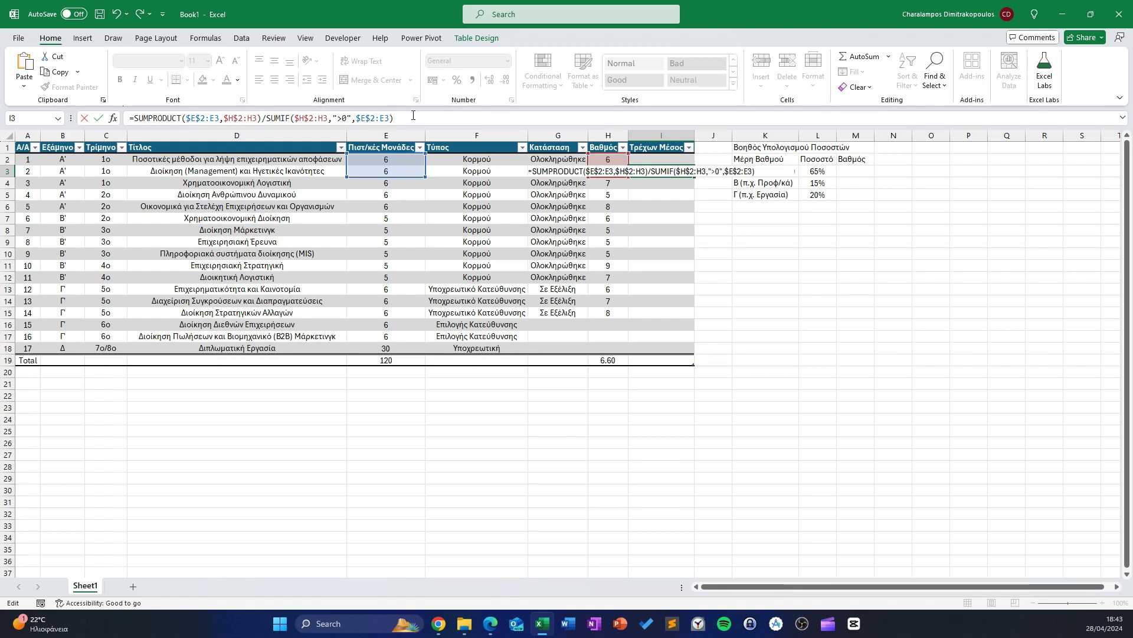
pyautogui.press('Return')
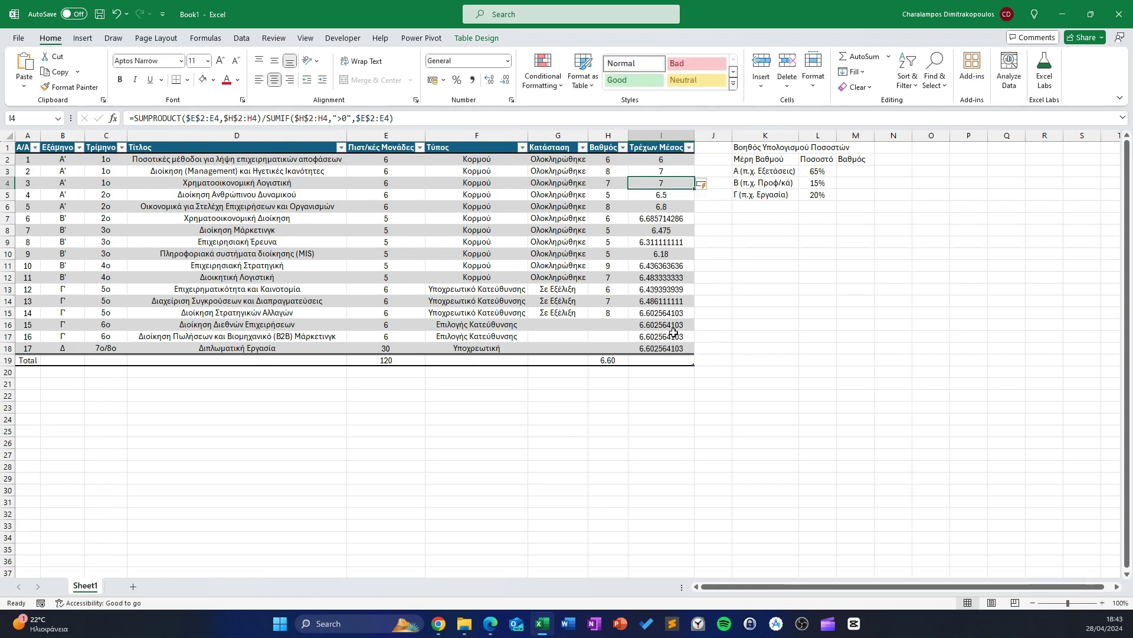
# Check running averages I15:I18 and format the running-average column with two decimals
pyautogui.click(663, 314)
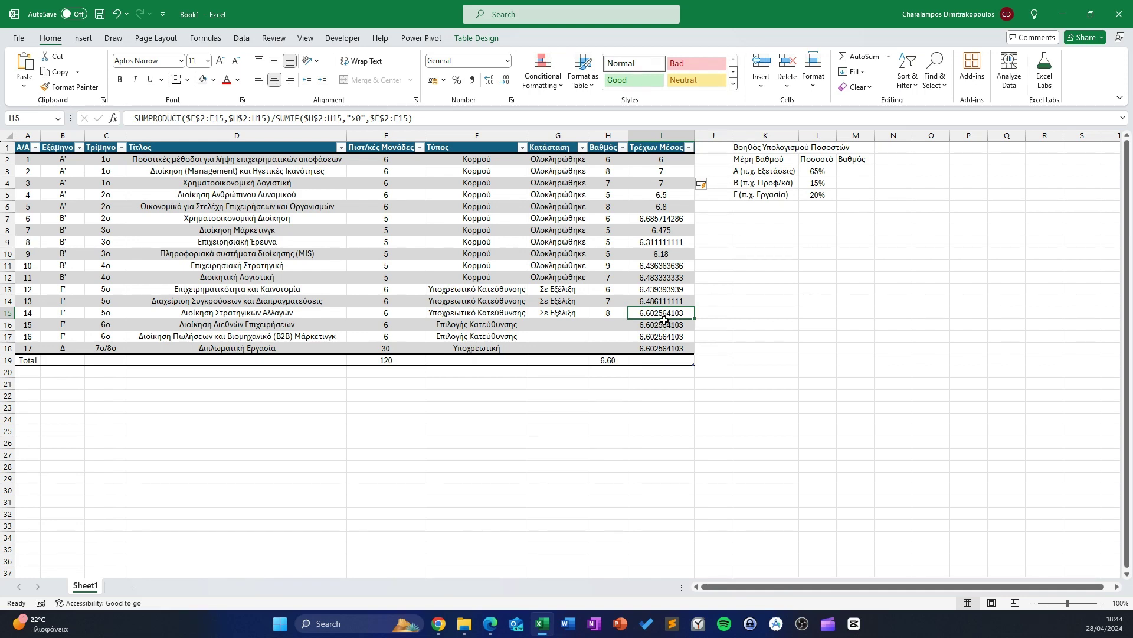
pyautogui.moveTo(662, 324); pyautogui.dragTo(661, 348)
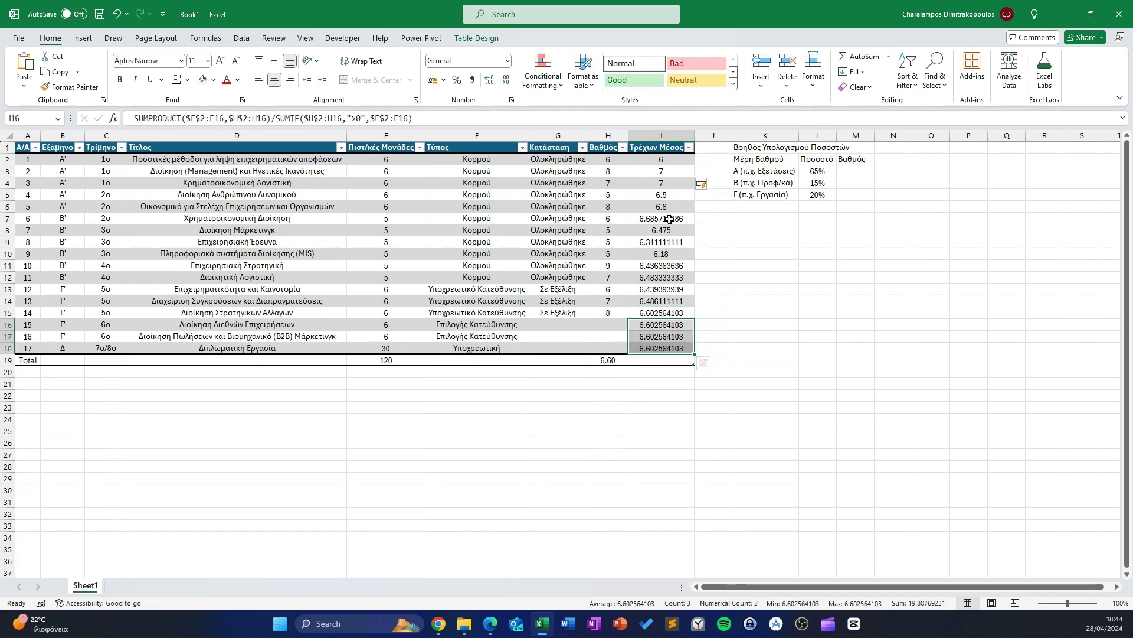
pyautogui.click(667, 143)
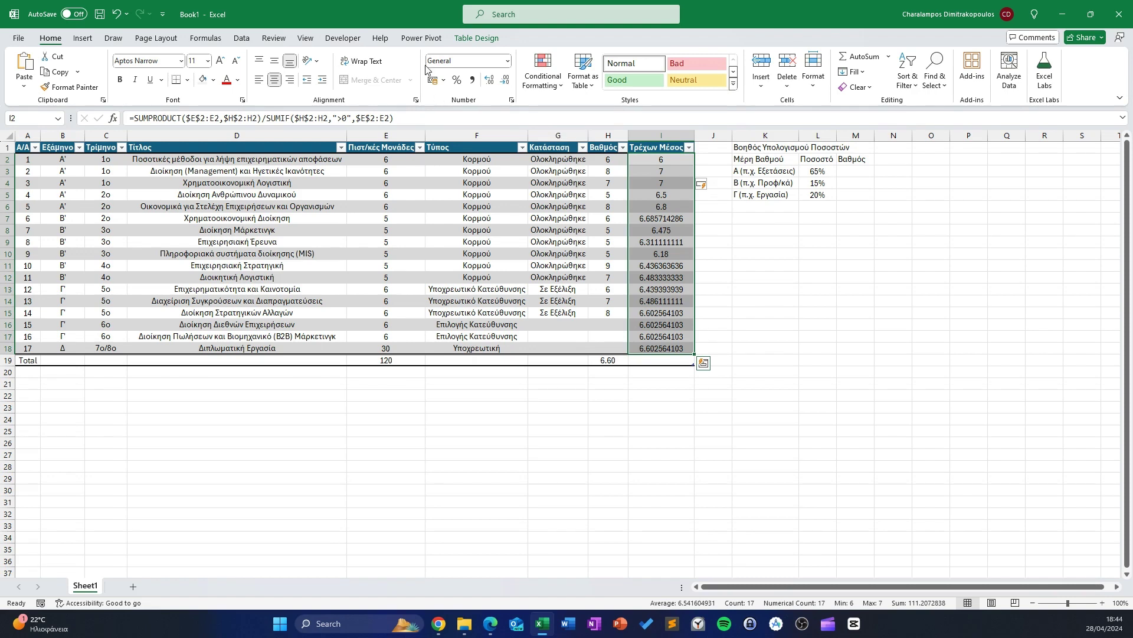
pyautogui.click(490, 79)
pyautogui.click(490, 79)
# Inspect row 16's average and empty grade, then open I2's formula for editing
pyautogui.click(684, 310)
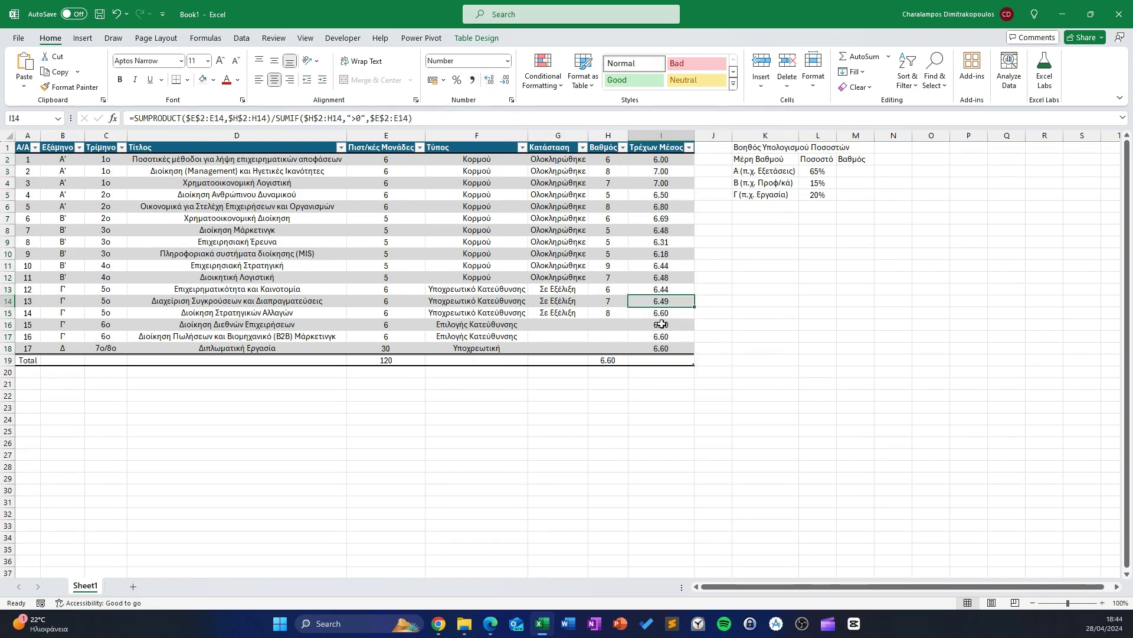
pyautogui.click(662, 325)
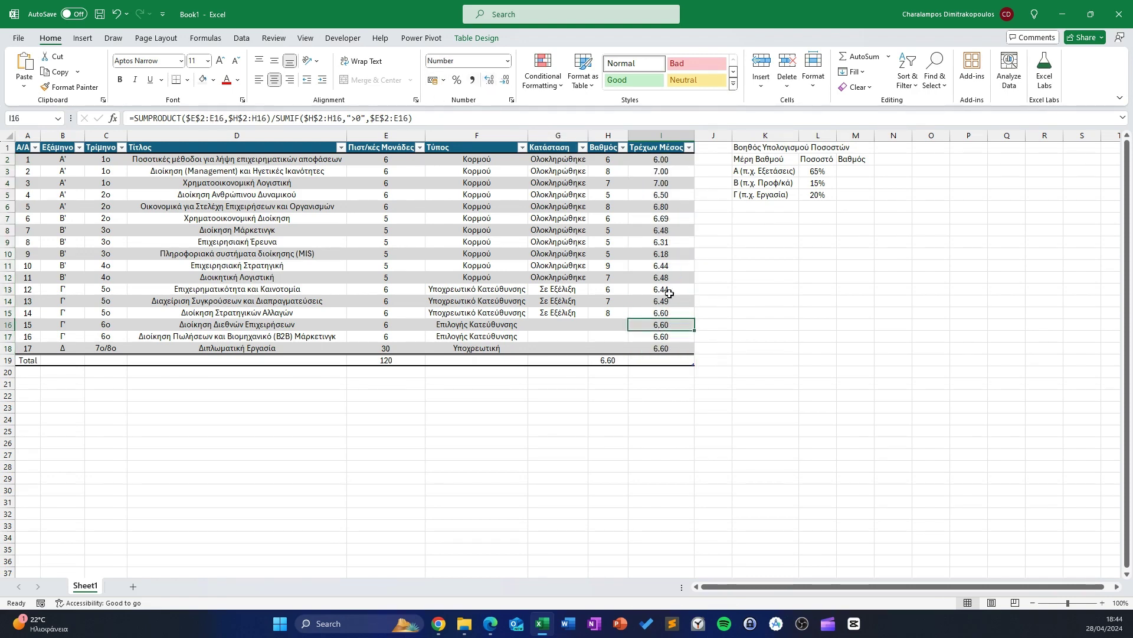
pyautogui.click(609, 327)
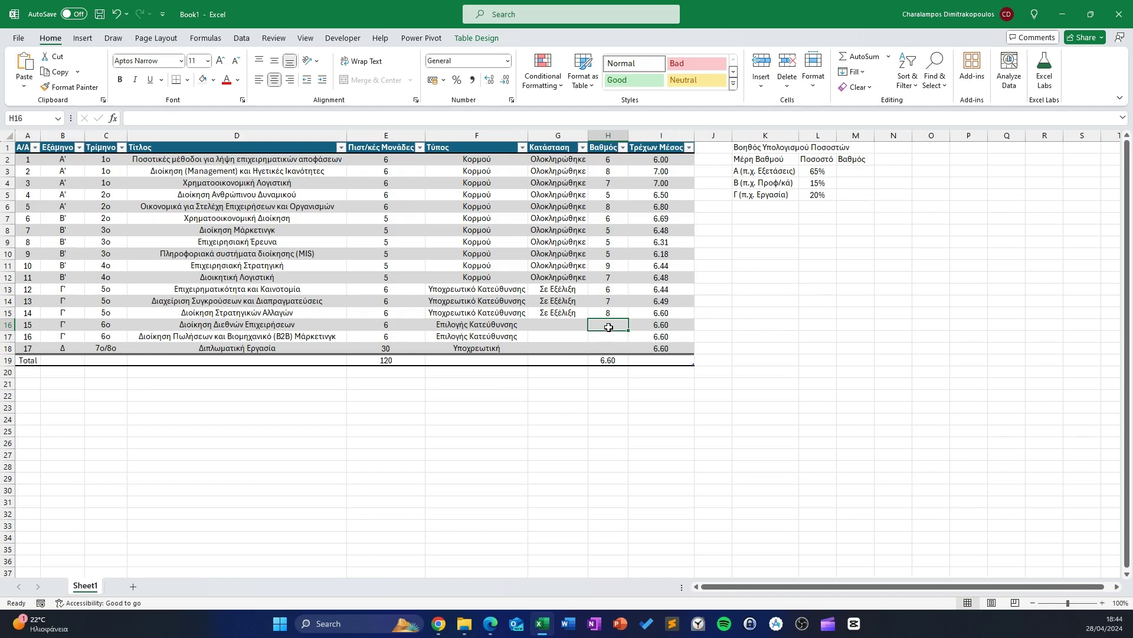
pyautogui.click(652, 323)
pyautogui.click(663, 150)
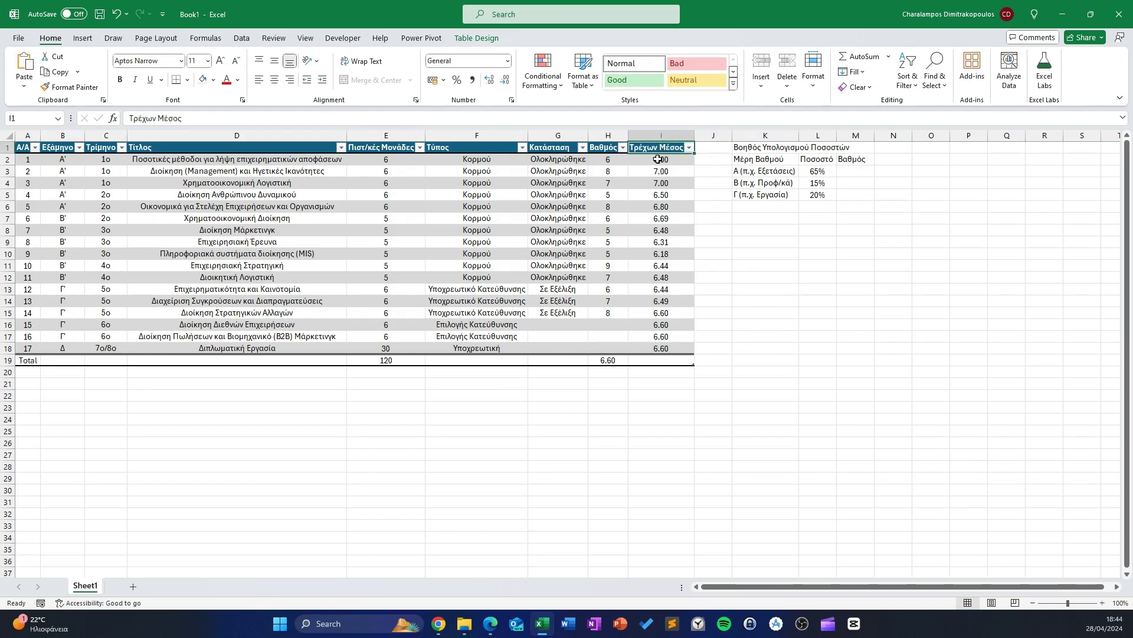
pyautogui.press('Down')
pyautogui.click(142, 119)
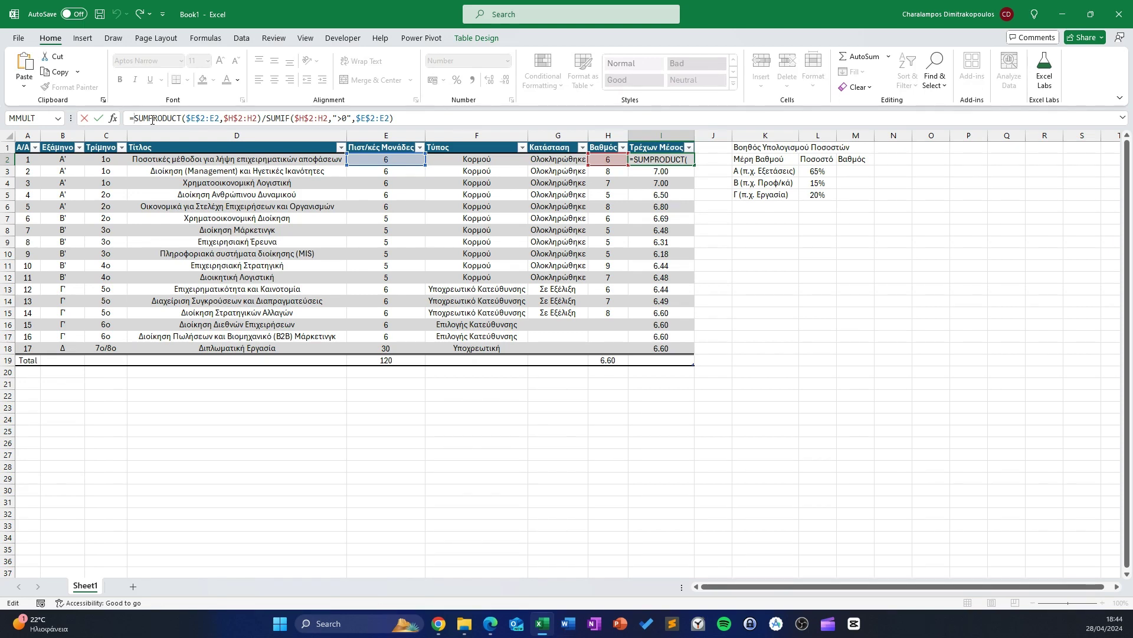
pyautogui.write('if')
pyautogui.press('Tab')
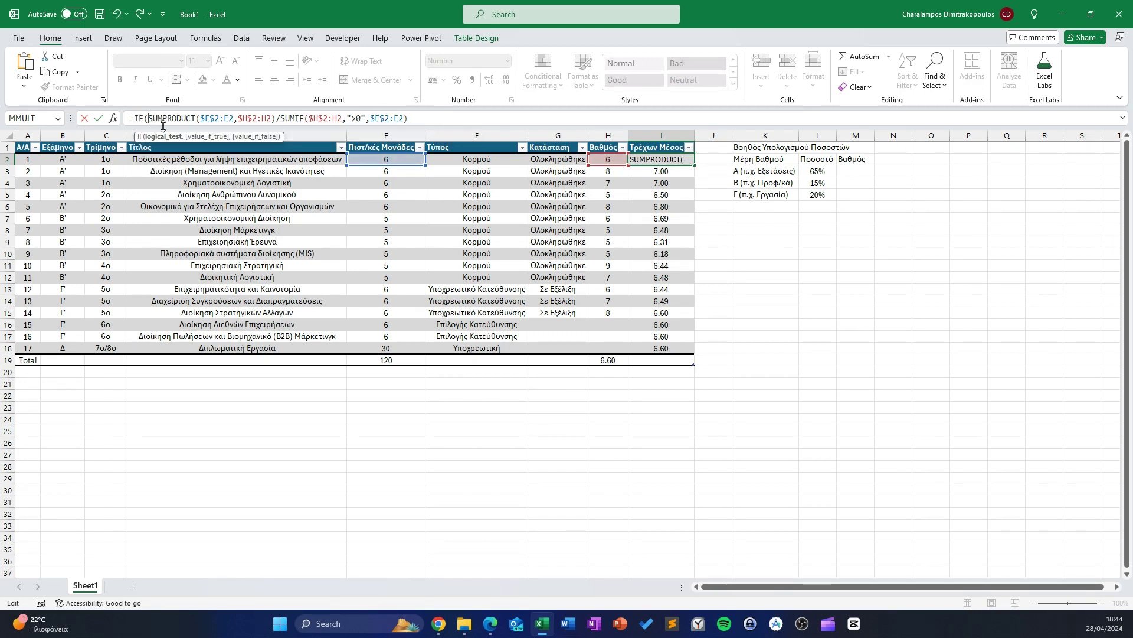
pyautogui.click(607, 157)
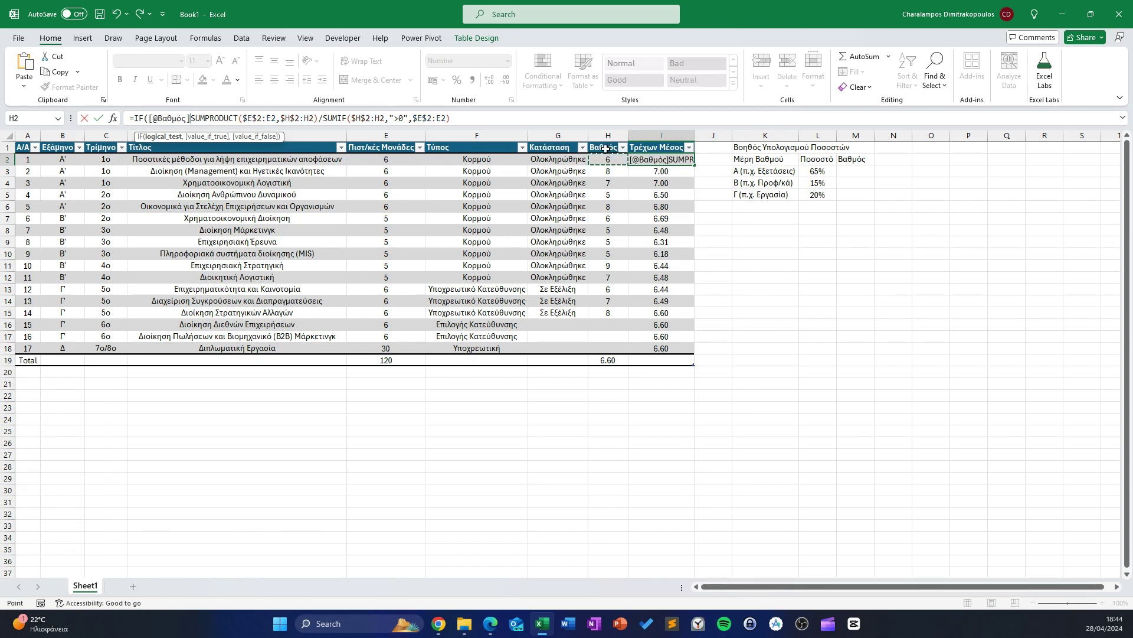
pyautogui.write(',')
pyautogui.press('BackSpace')
pyautogui.write('<')
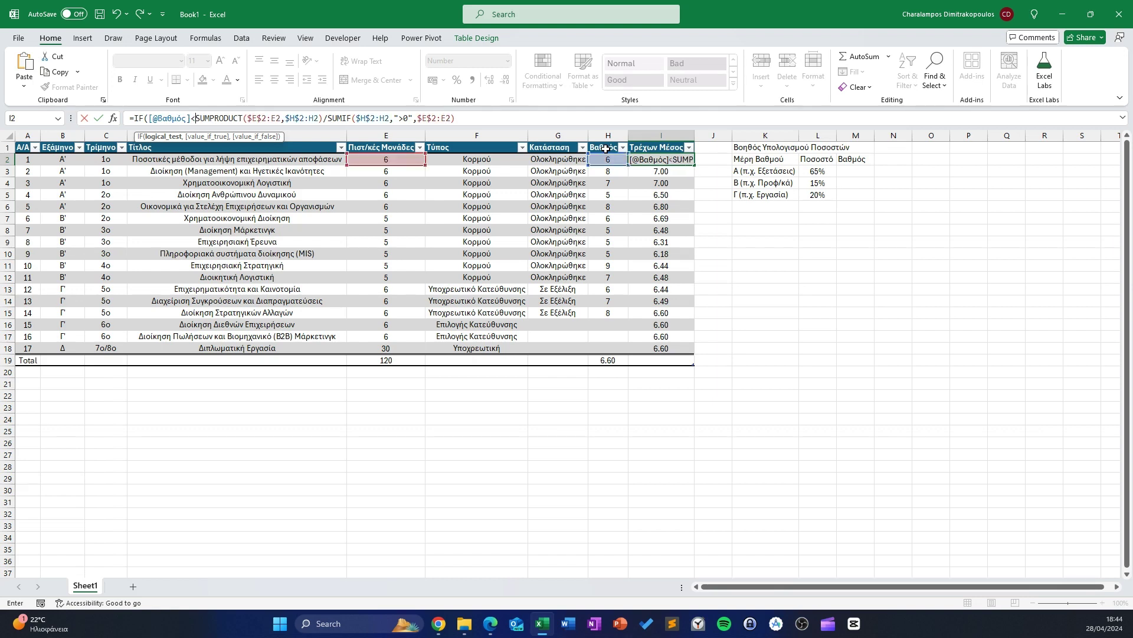
pyautogui.write('>"')
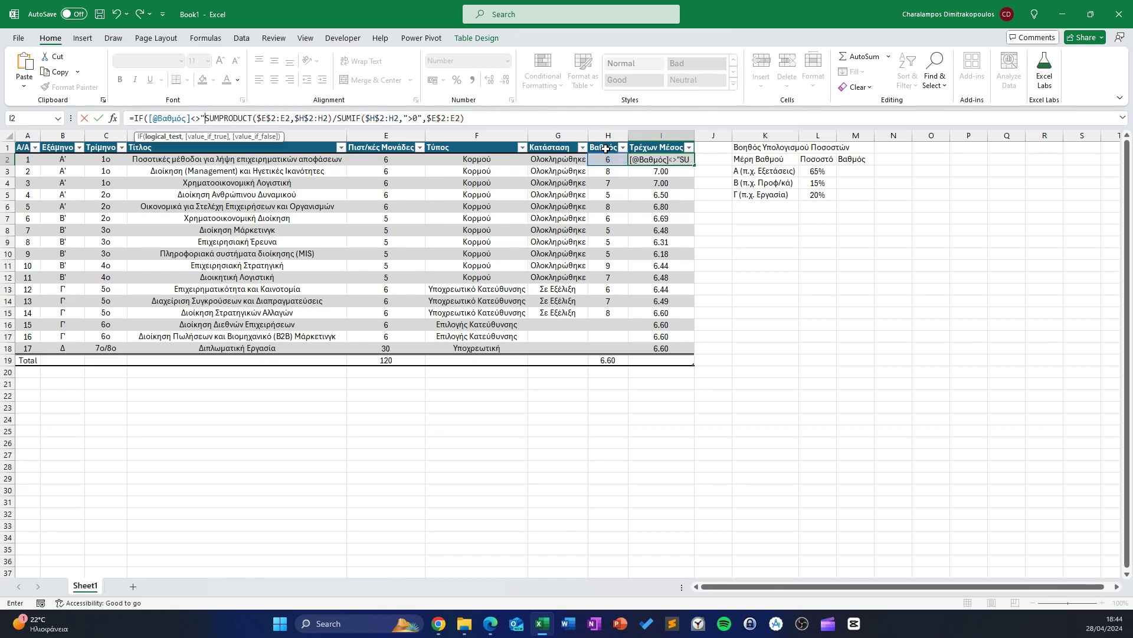
pyautogui.write('",')
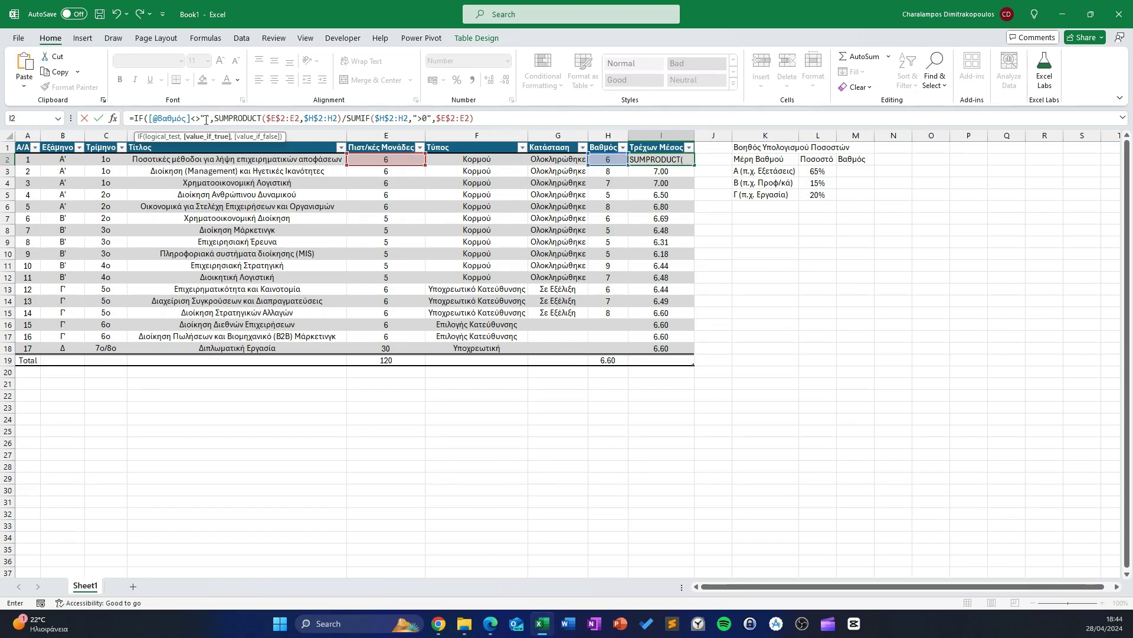
pyautogui.click(488, 117)
pyautogui.write(',""')
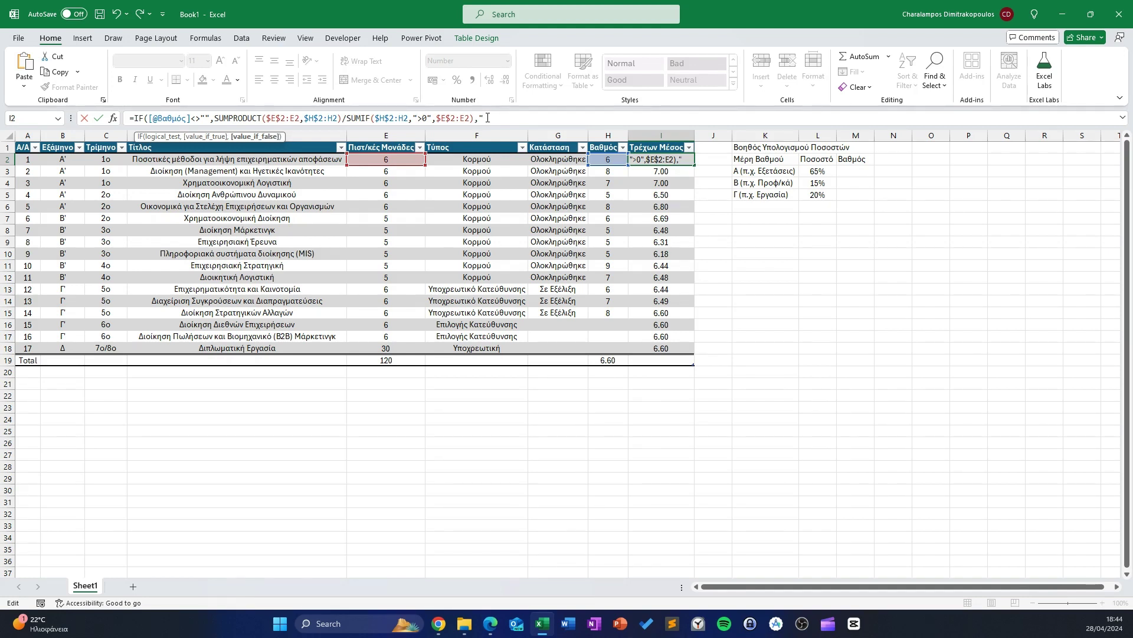
pyautogui.write(')')
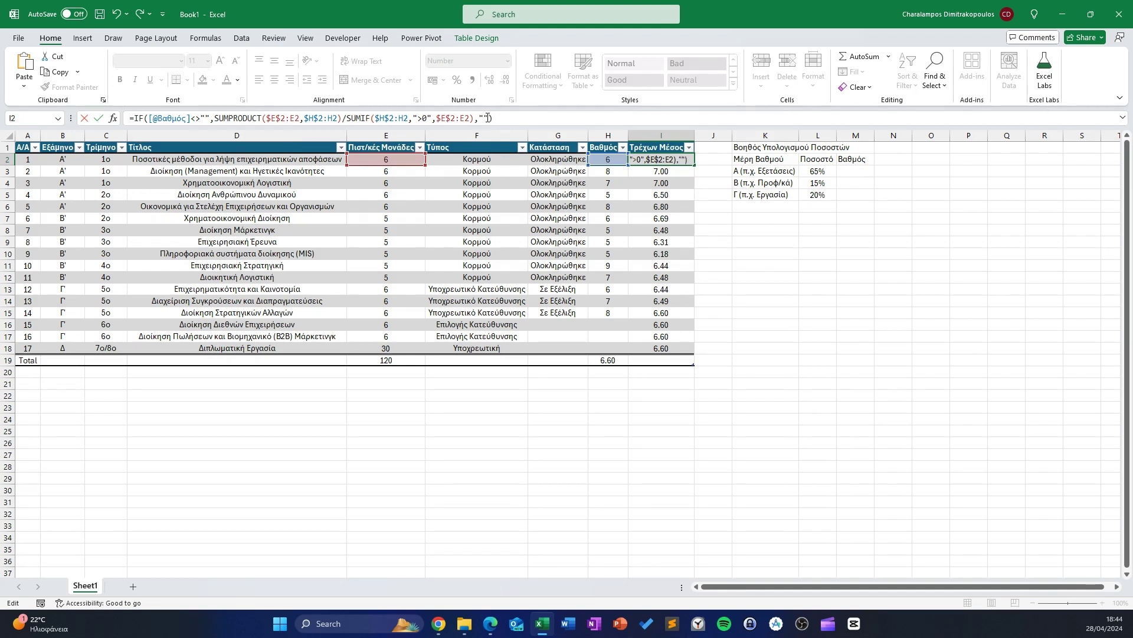
pyautogui.press('Return')
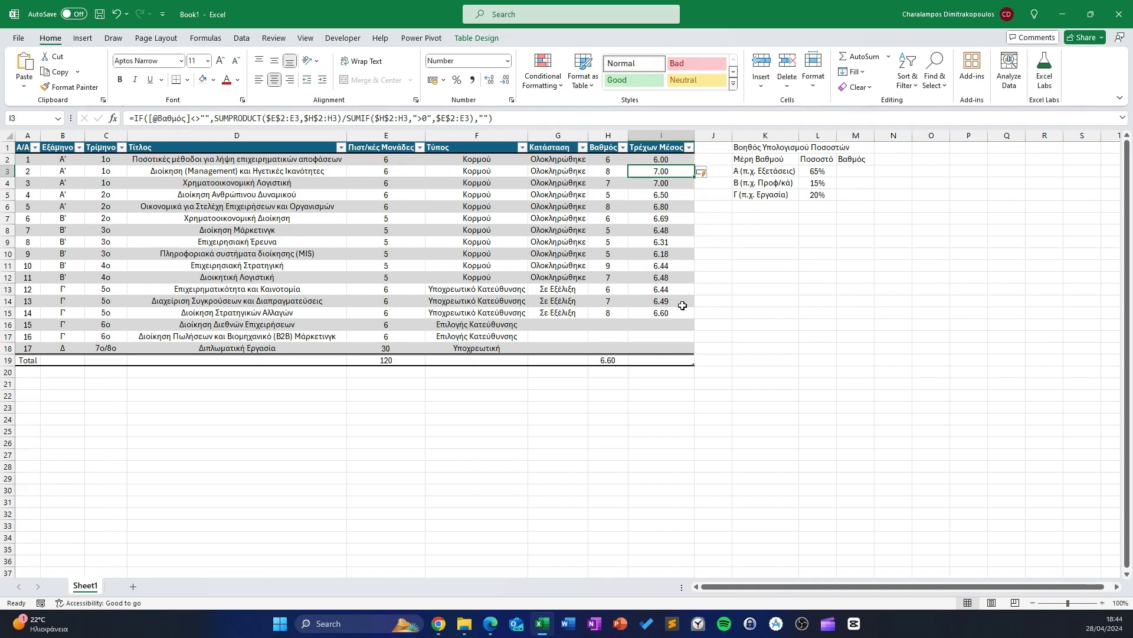
pyautogui.click(682, 305)
# Verify the updated formulas, then give I2:I15 a green-yellow-red colour scale
pyautogui.click(664, 314)
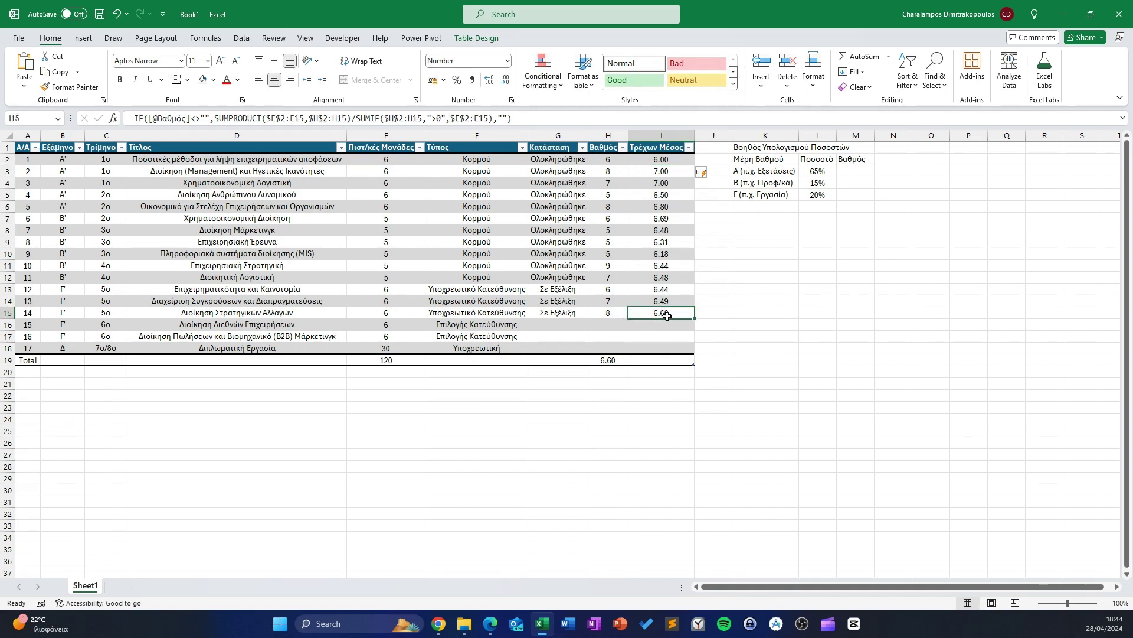
pyautogui.click(601, 360)
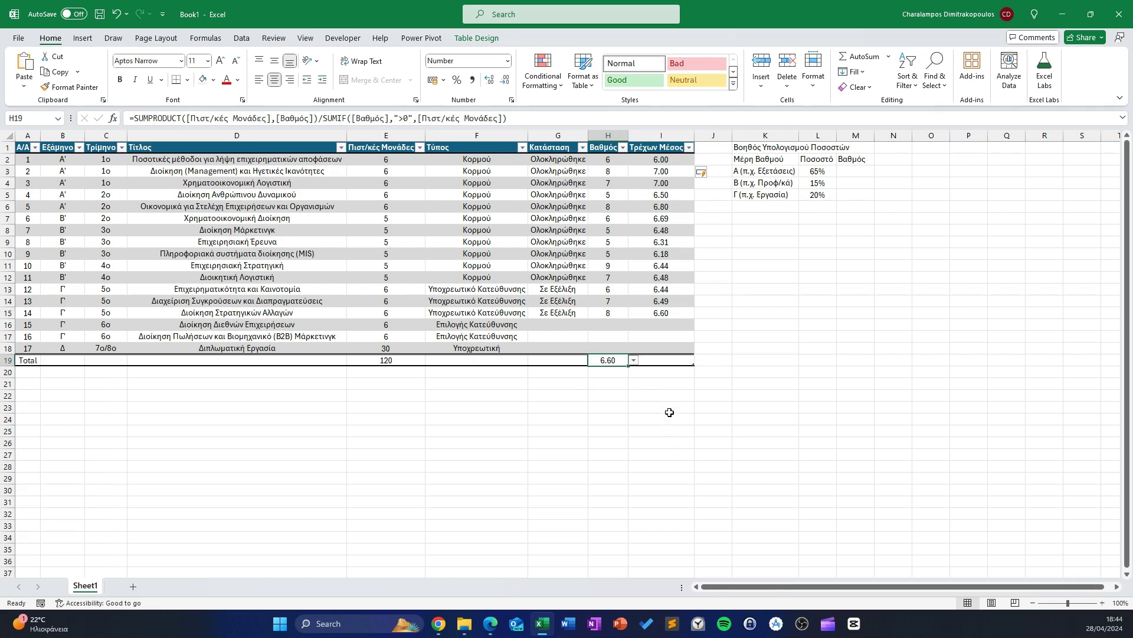
pyautogui.click(660, 184)
pyautogui.moveTo(647, 159); pyautogui.dragTo(662, 313)
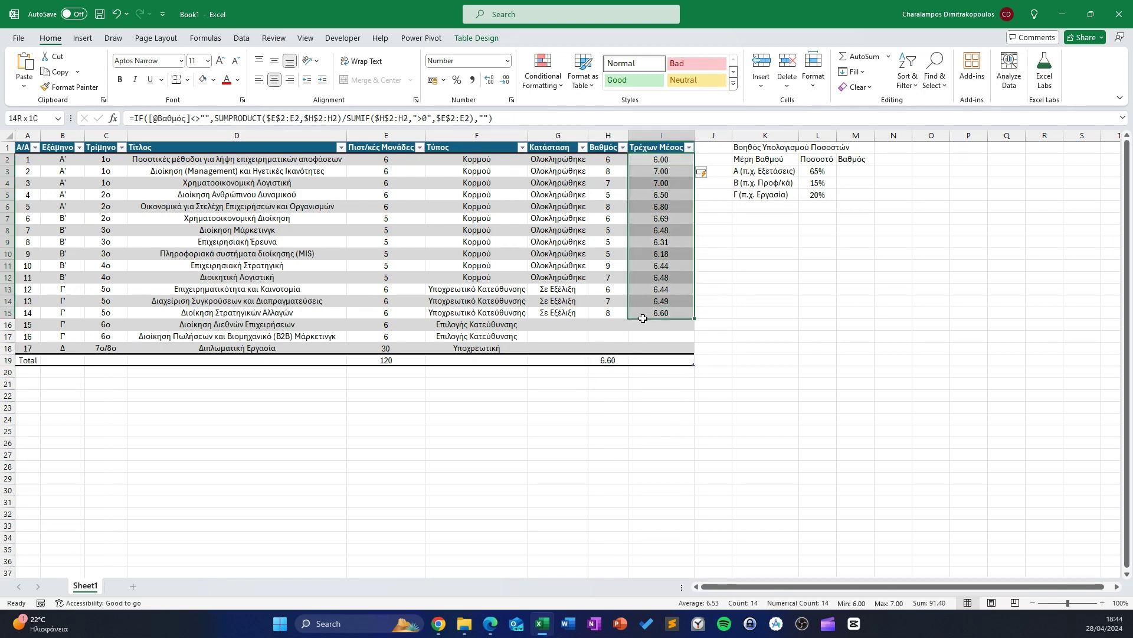
pyautogui.click(547, 68)
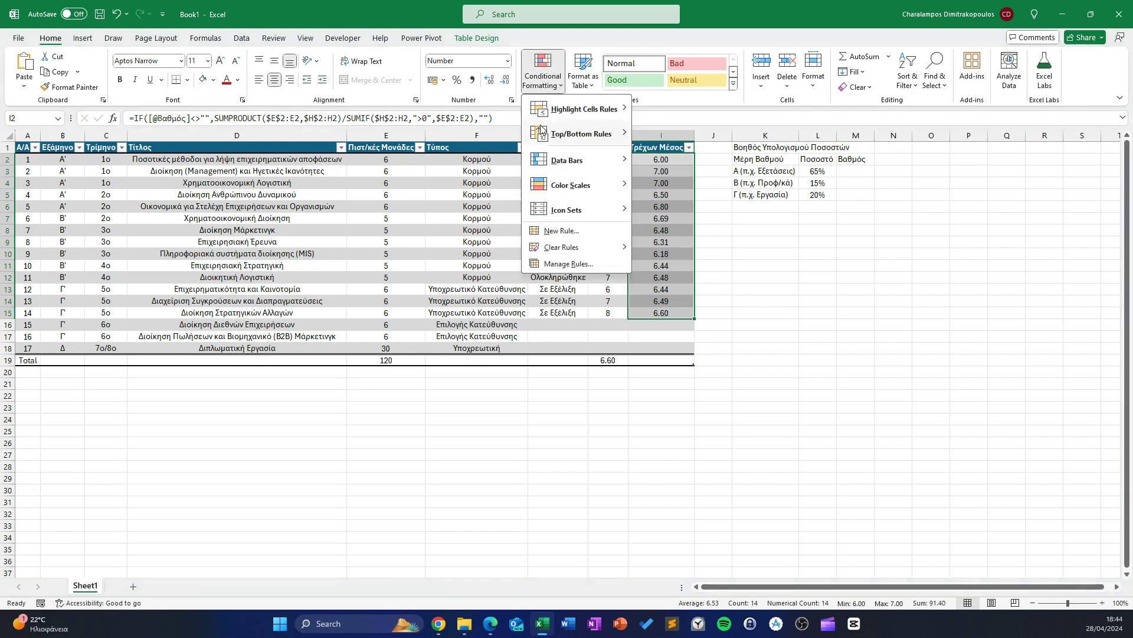
pyautogui.moveTo(571, 185)
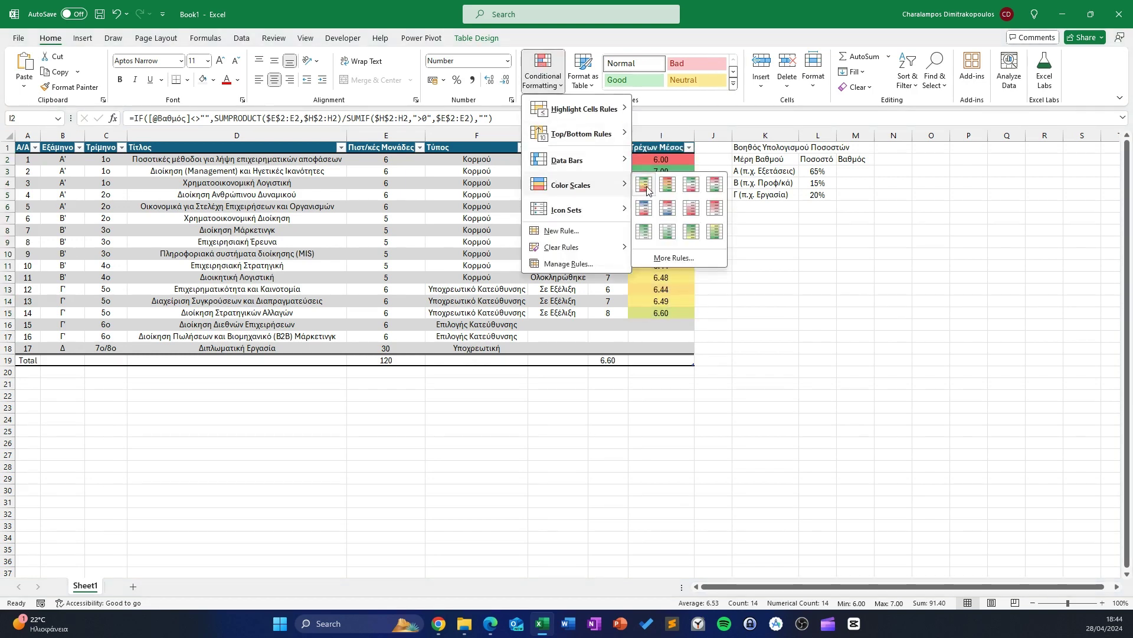
pyautogui.click(647, 189)
pyautogui.click(856, 289)
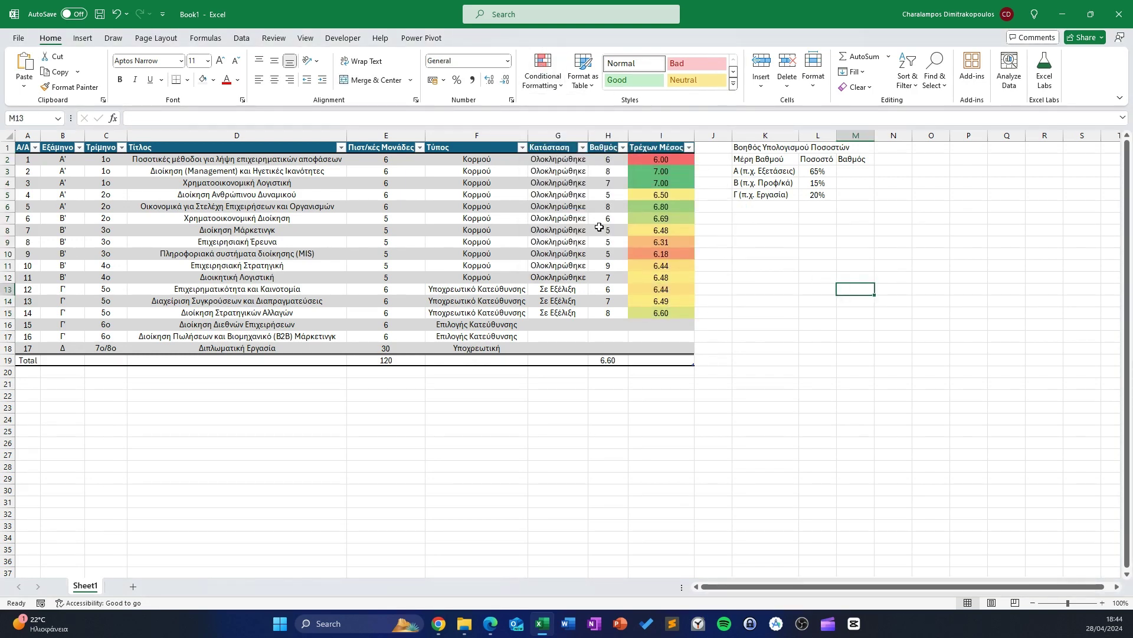
# Compare the grades of 5 in rows 8–10 with their running averages in rows 8–14
pyautogui.moveTo(619, 226); pyautogui.dragTo(614, 254)
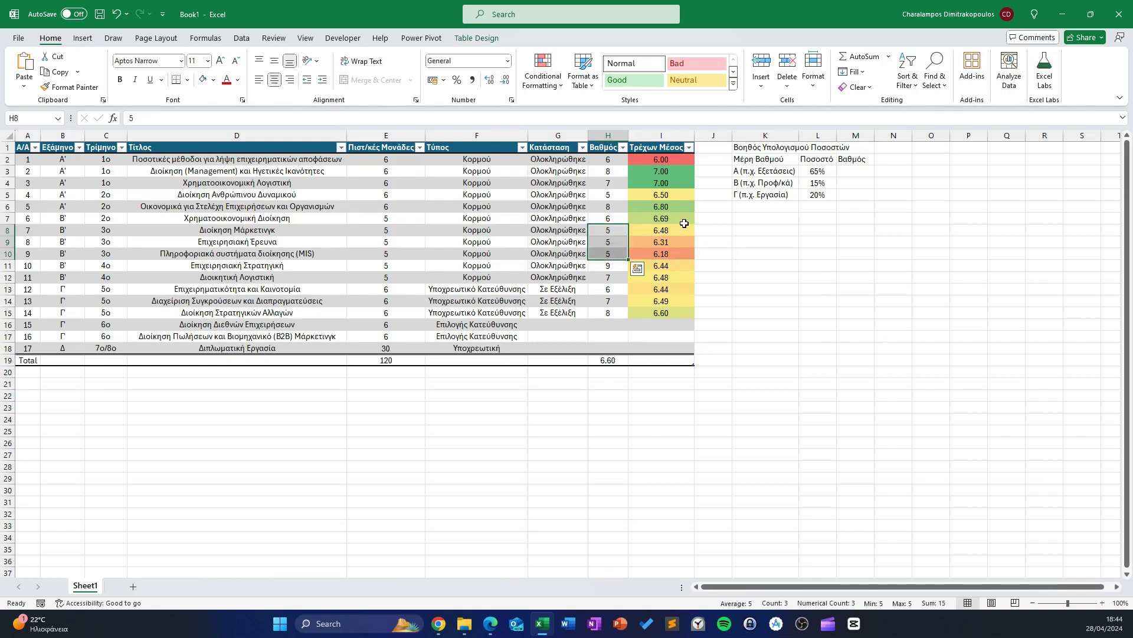
pyautogui.click(671, 255)
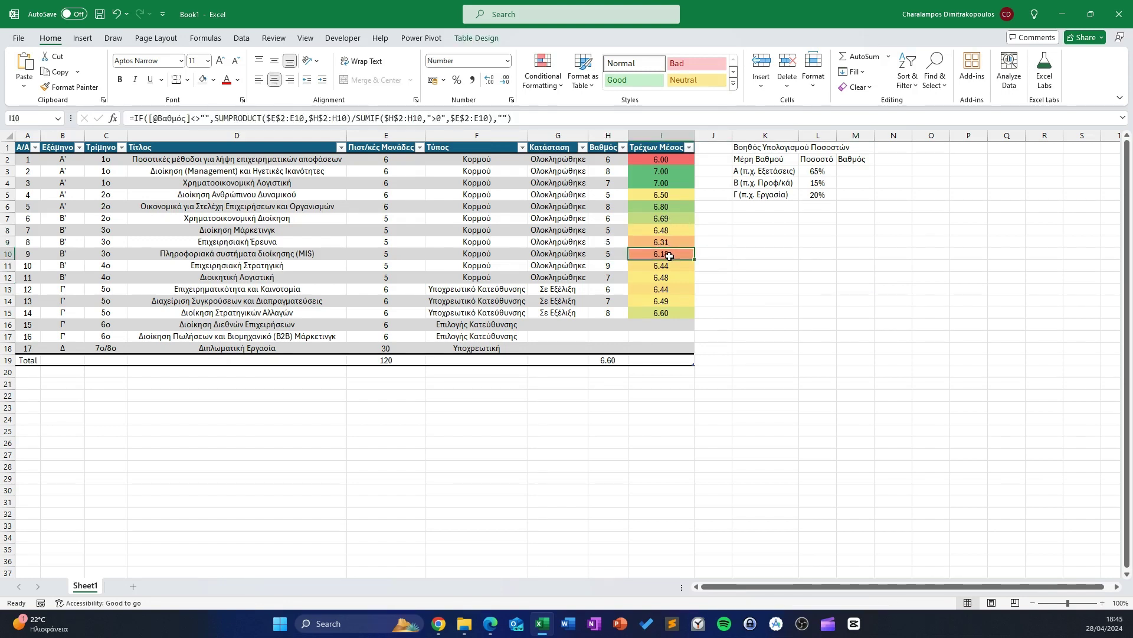
pyautogui.moveTo(662, 265); pyautogui.dragTo(661, 312)
pyautogui.moveTo(661, 172); pyautogui.dragTo(661, 218)
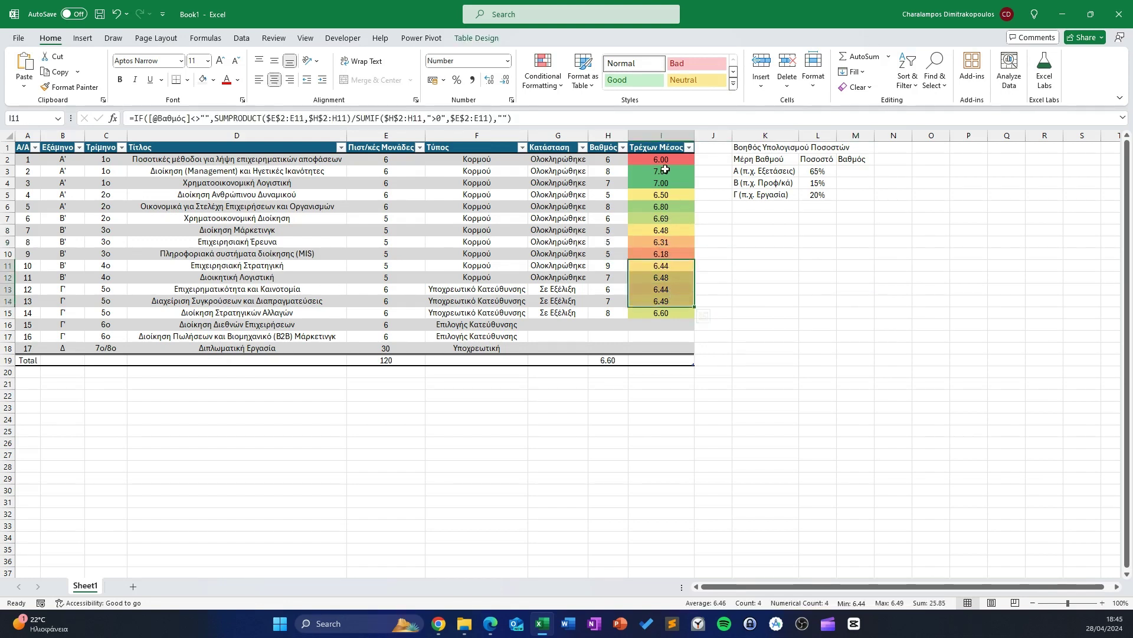
pyautogui.click(822, 334)
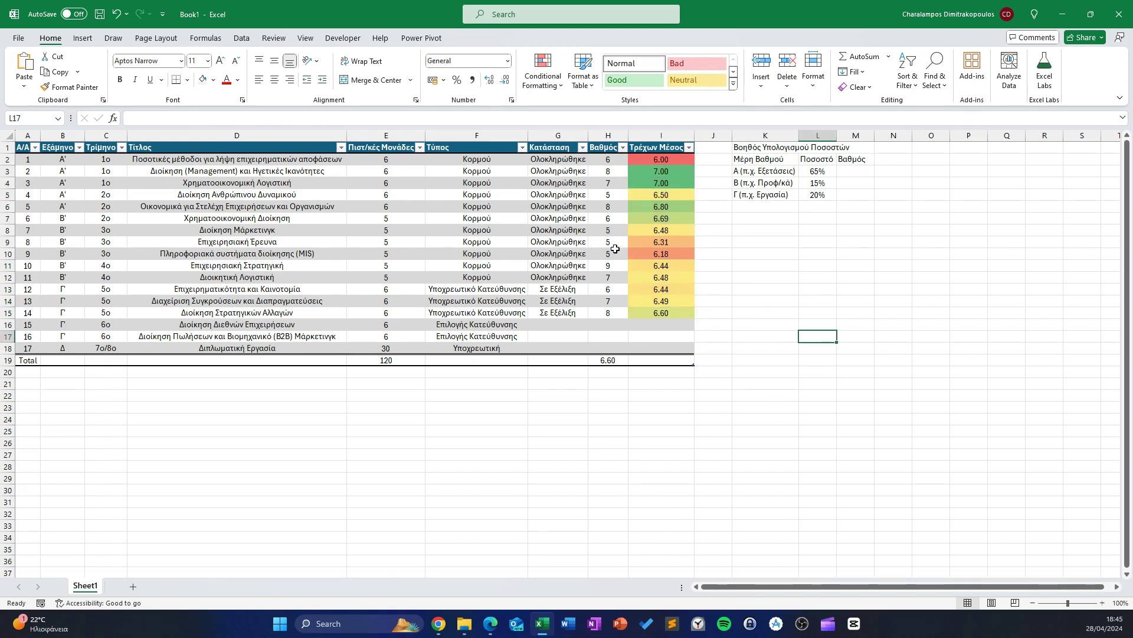
# Change H8's grade to 9, check row 8's recalculated average, then undo the change
pyautogui.click(609, 230)
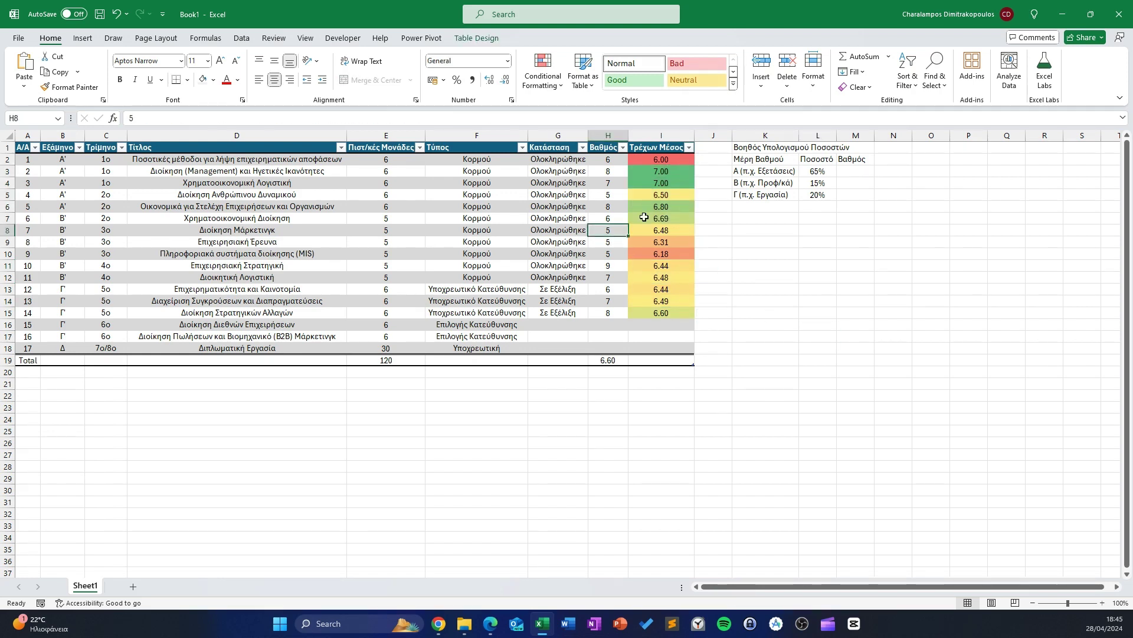
pyautogui.write('9')
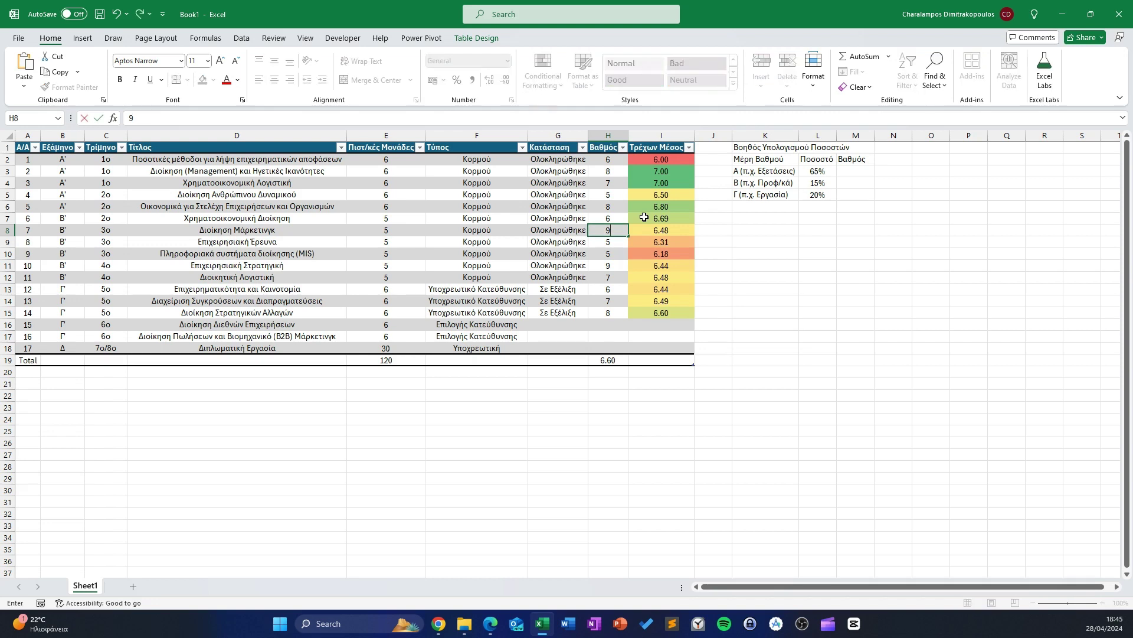
pyautogui.press('Return')
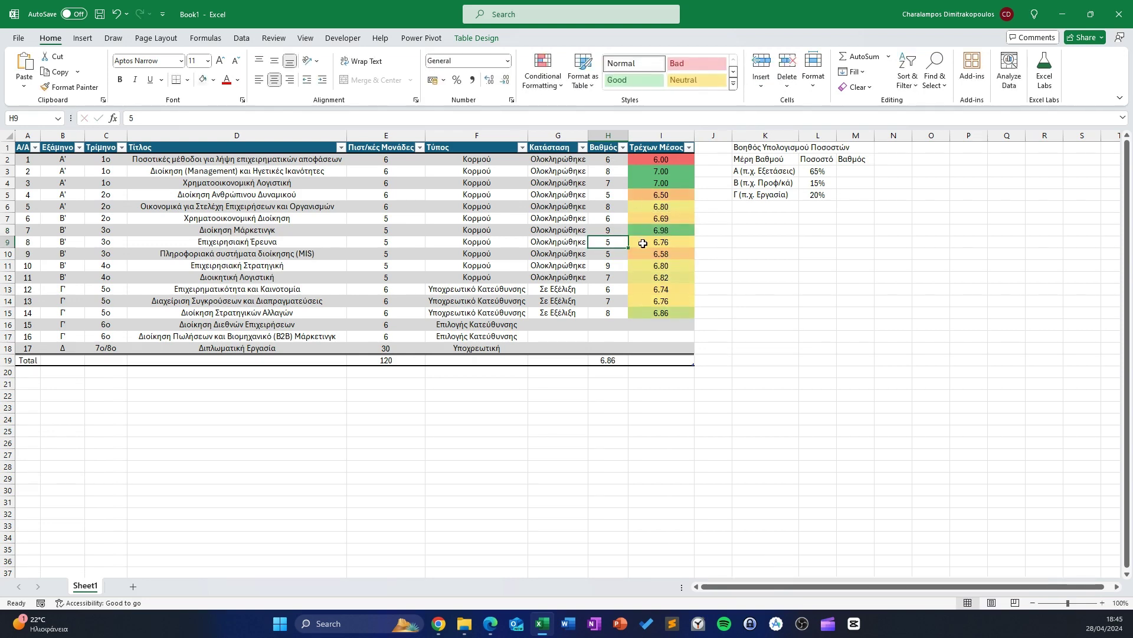
pyautogui.click(662, 230)
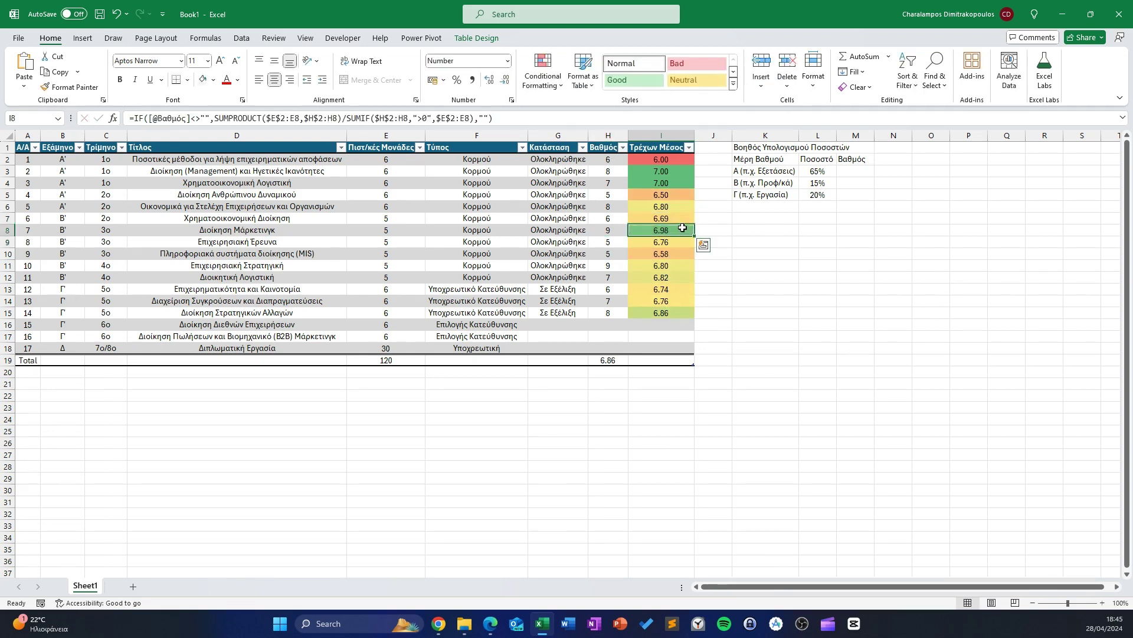
pyautogui.hotkey('ctrl', 'z')
pyautogui.hotkey('ctrl', 'z')
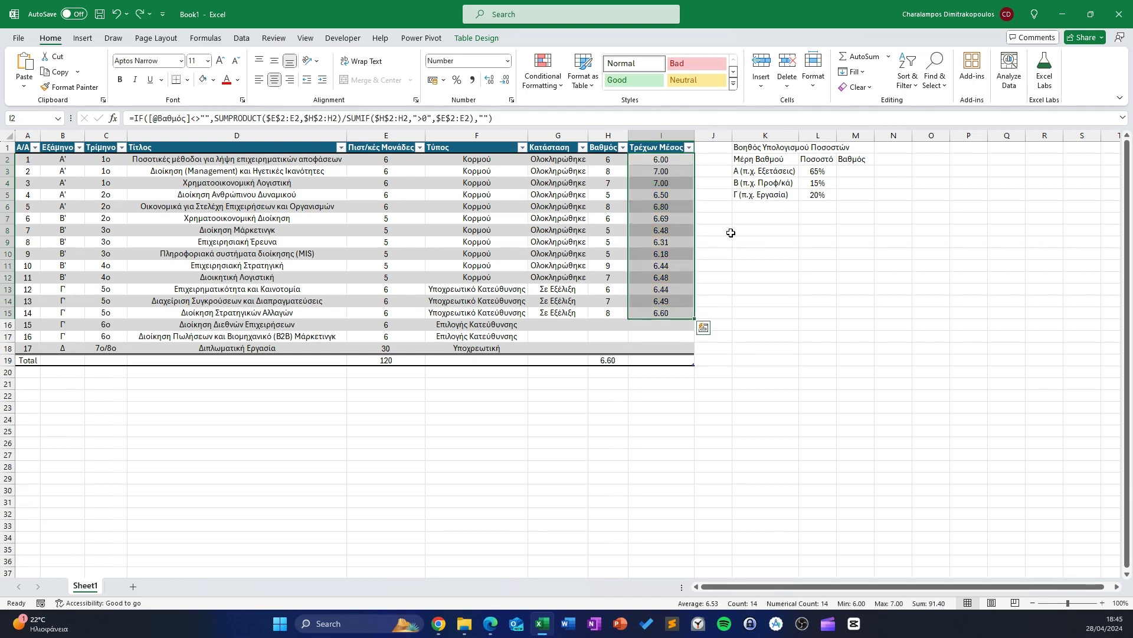
pyautogui.click(738, 218)
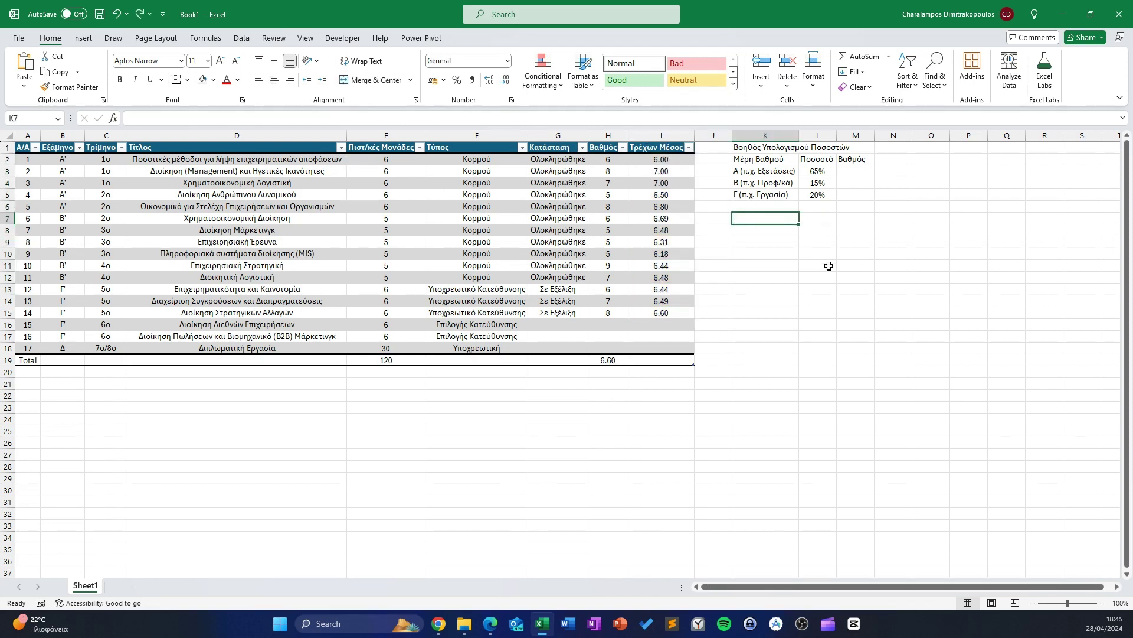
# Select the helper table's title and header, then start and cancel an entry in L6
pyautogui.moveTo(747, 147); pyautogui.dragTo(847, 147)
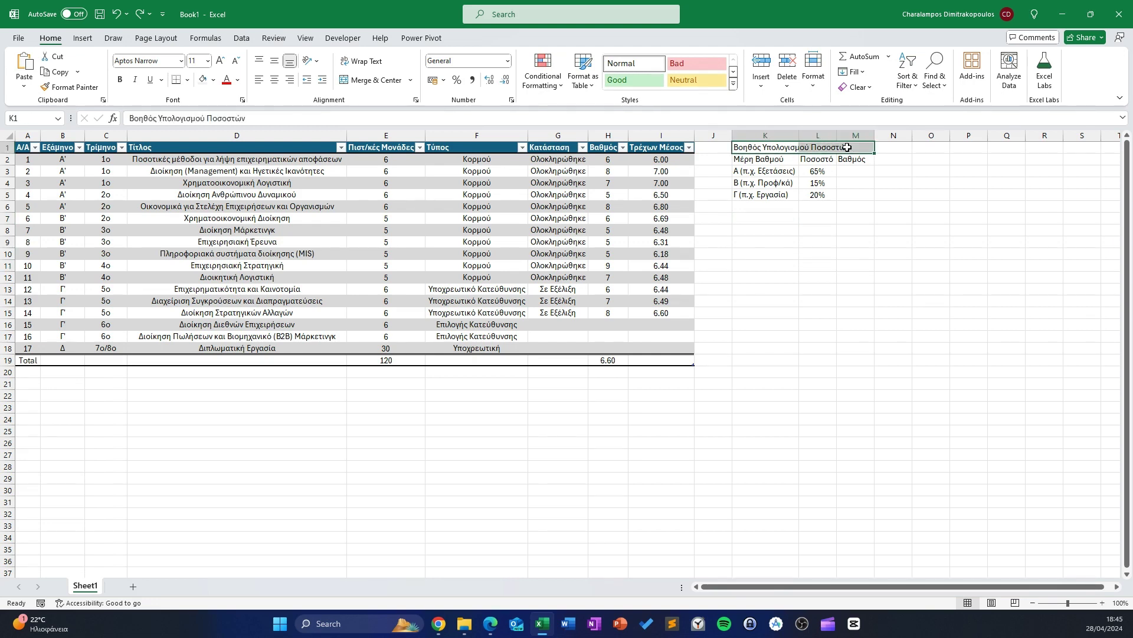
pyautogui.click(877, 241)
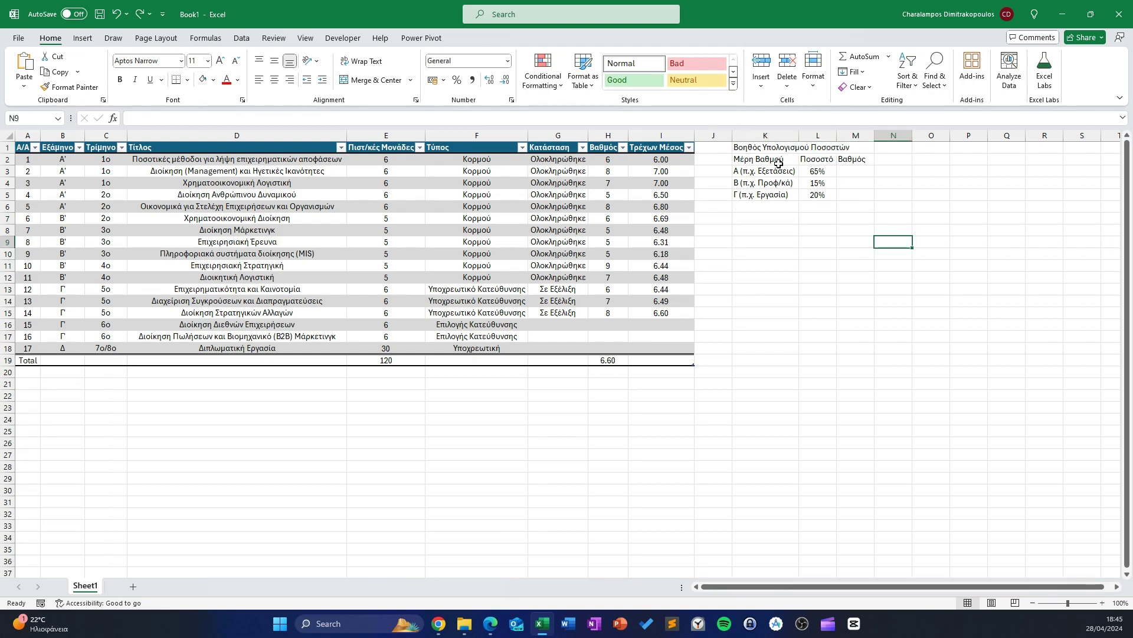
pyautogui.click(745, 162)
pyautogui.click(823, 206)
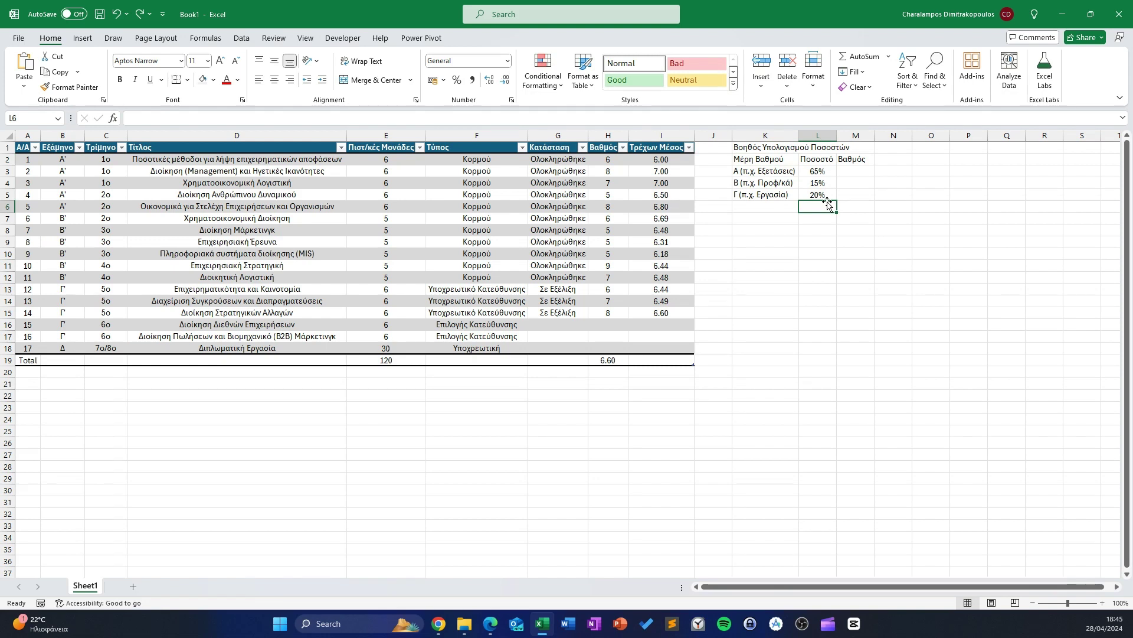
pyautogui.write('+')
pyautogui.press('BackSpace')
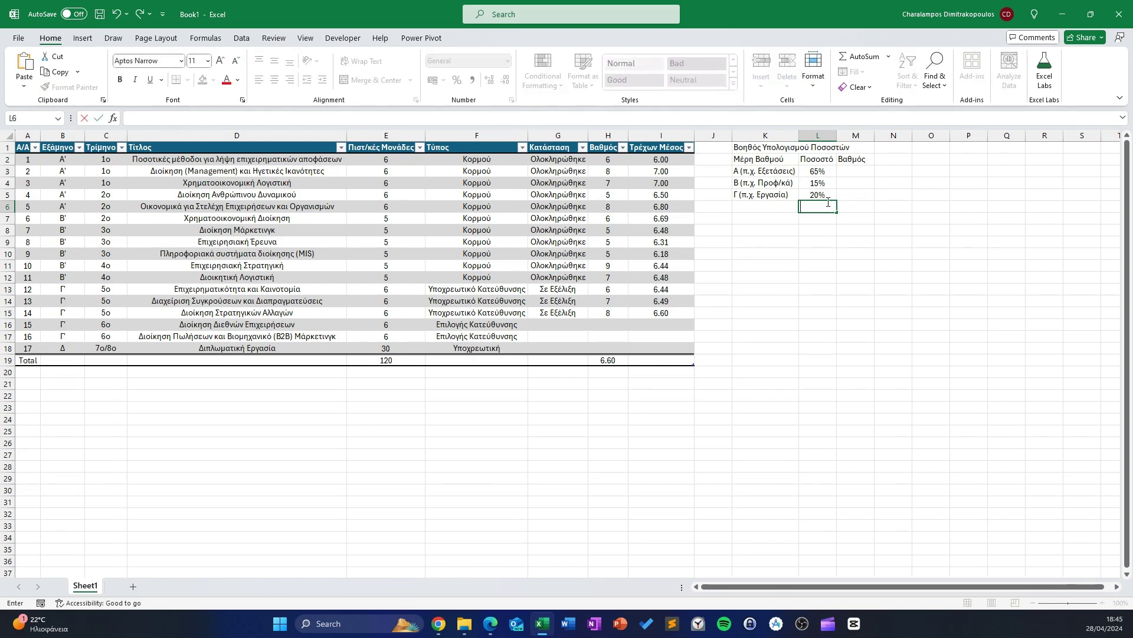
pyautogui.press('Escape')
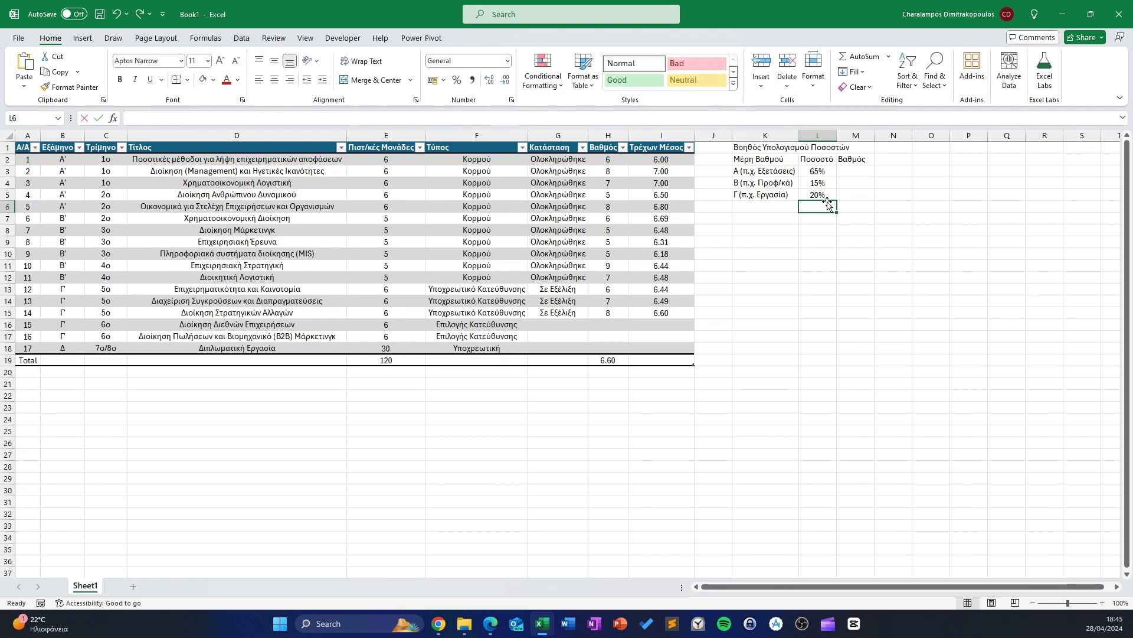
# Insert =SUM(L3:L5) in L6 to total the weights to 100%, centred
pyautogui.hotkey('alt', '=')
pyautogui.press('Return')
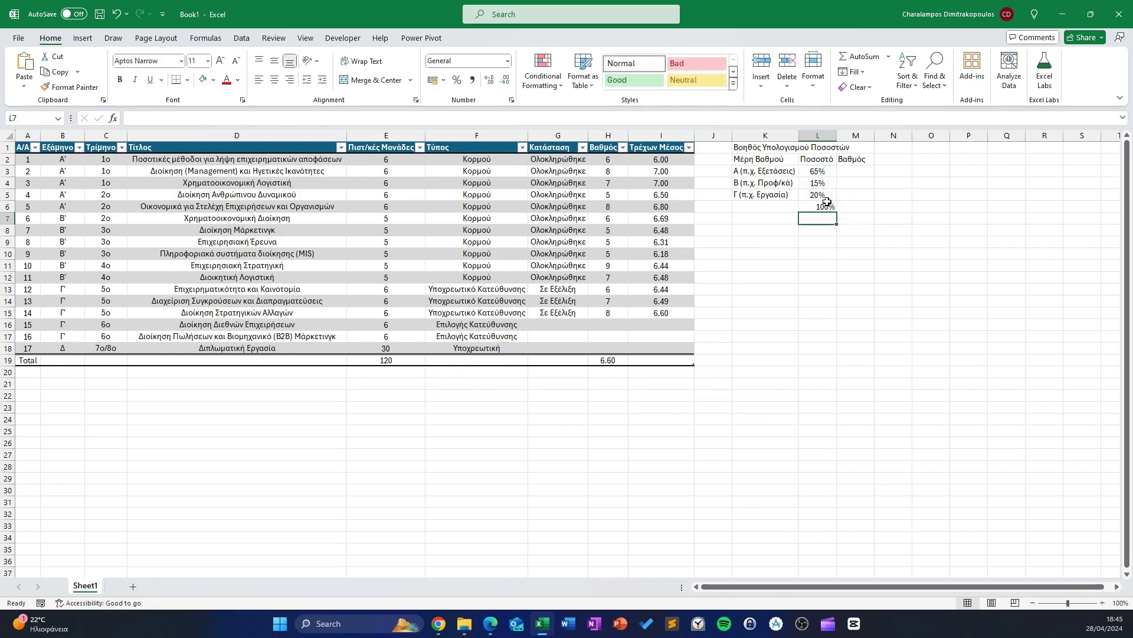
pyautogui.click(827, 207)
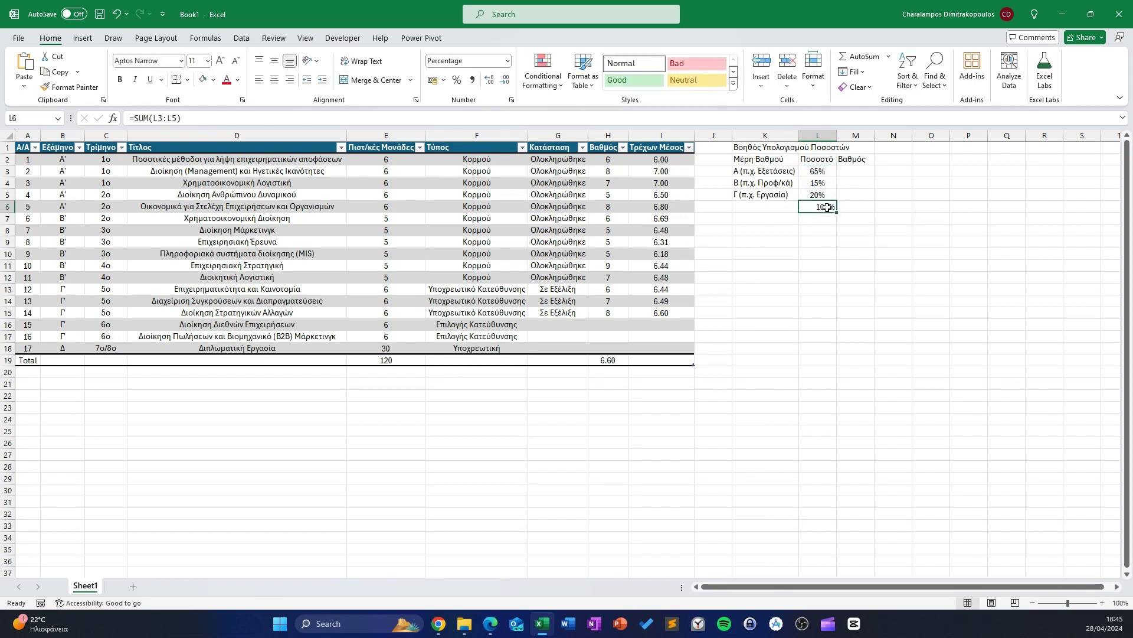
pyautogui.click(274, 79)
pyautogui.click(857, 275)
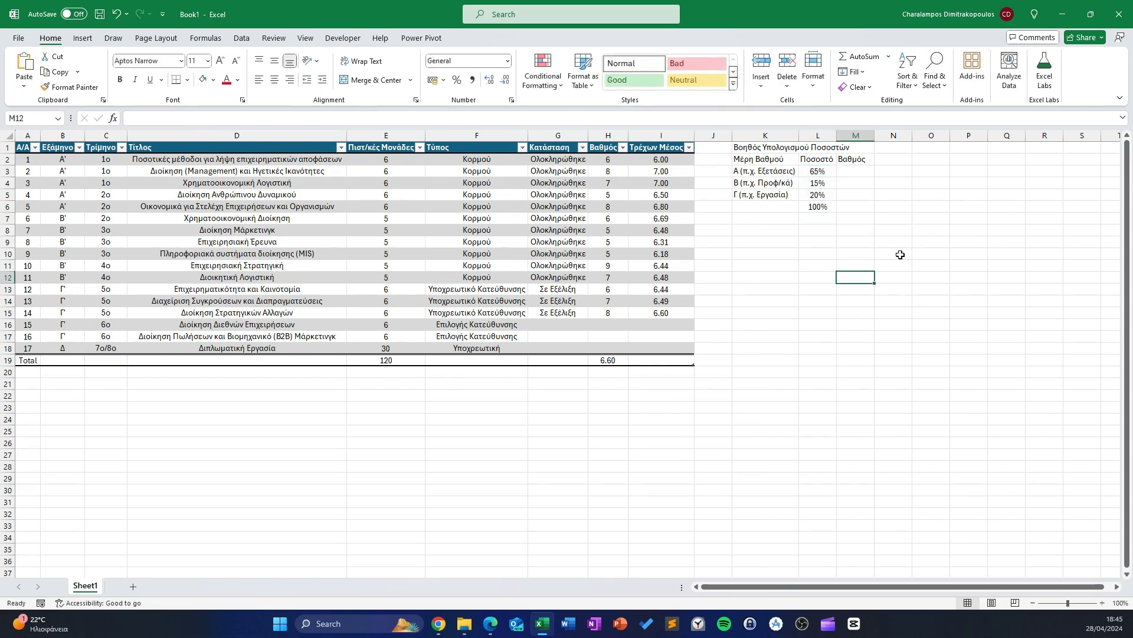
# Review the 65% and 15% weights, the I2 running-average formula and the L6 total formula
pyautogui.click(822, 170)
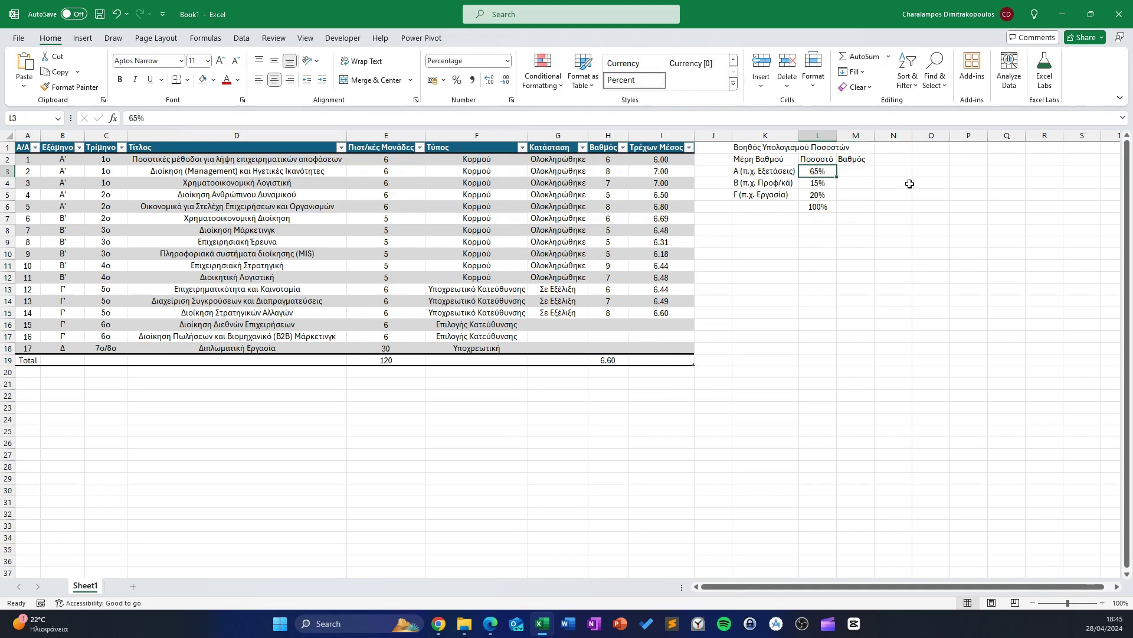
pyautogui.click(661, 159)
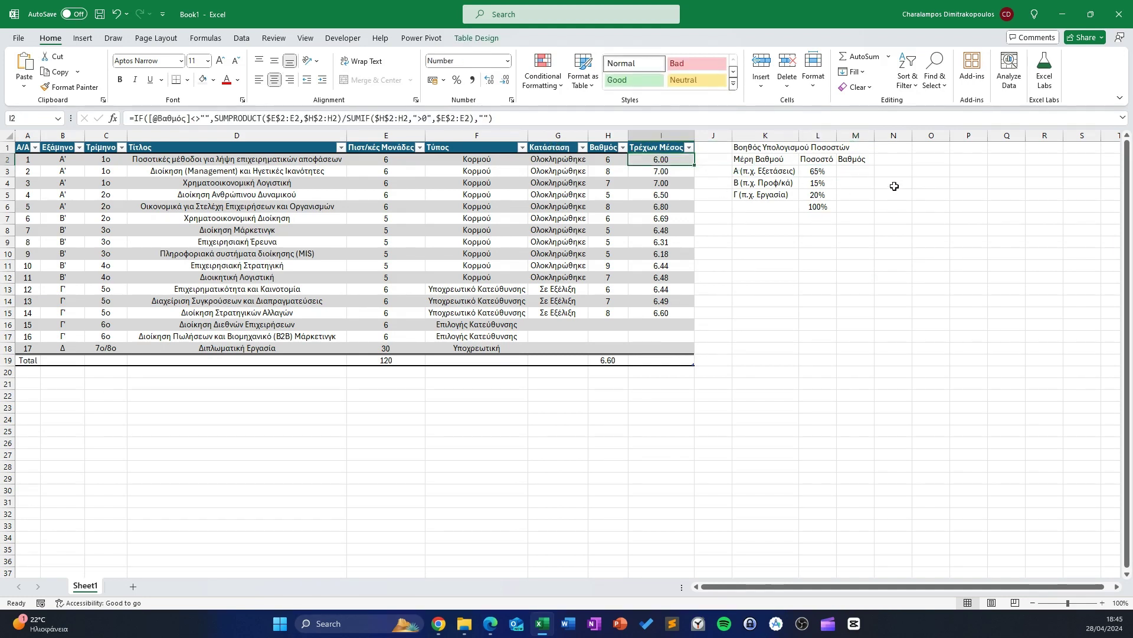
pyautogui.click(773, 176)
pyautogui.click(824, 184)
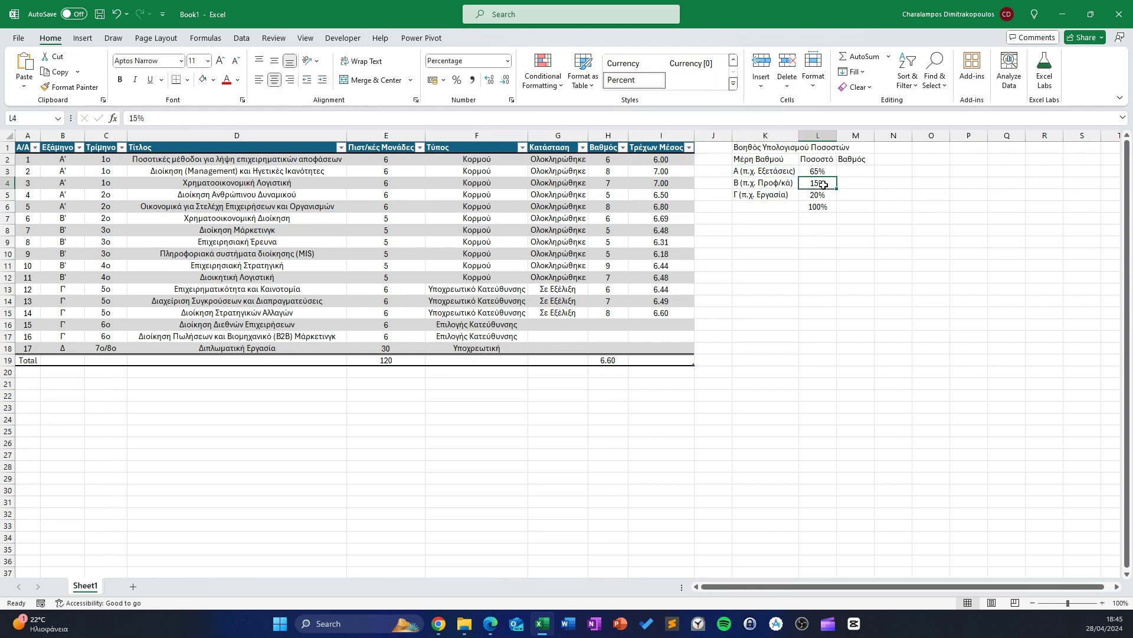
pyautogui.click(776, 183)
pyautogui.click(820, 193)
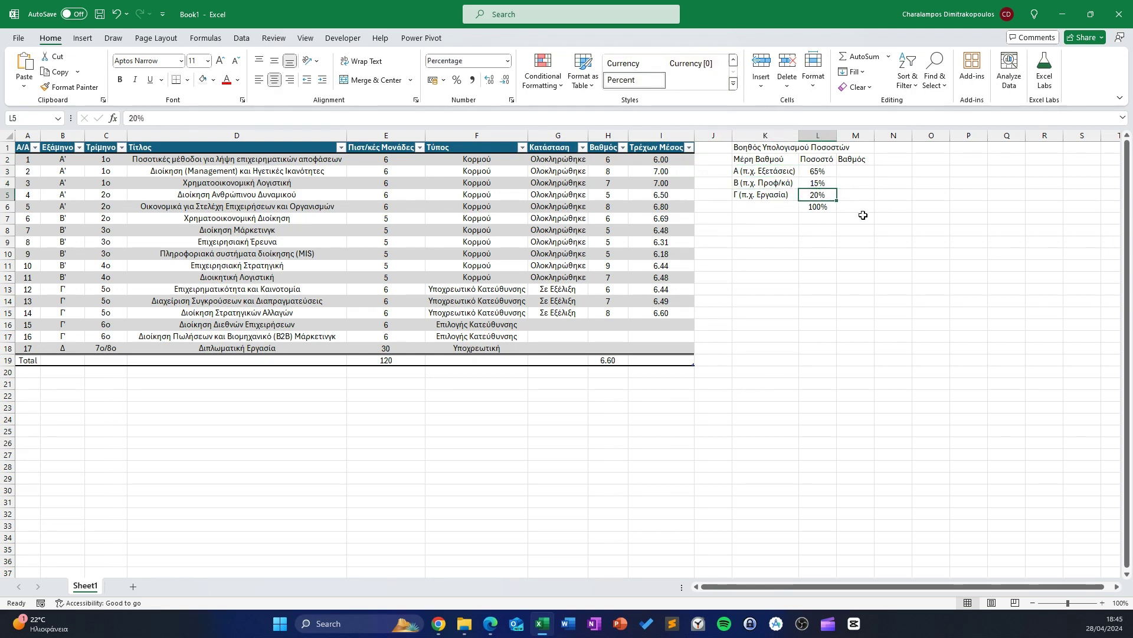
pyautogui.click(862, 210)
pyautogui.click(814, 207)
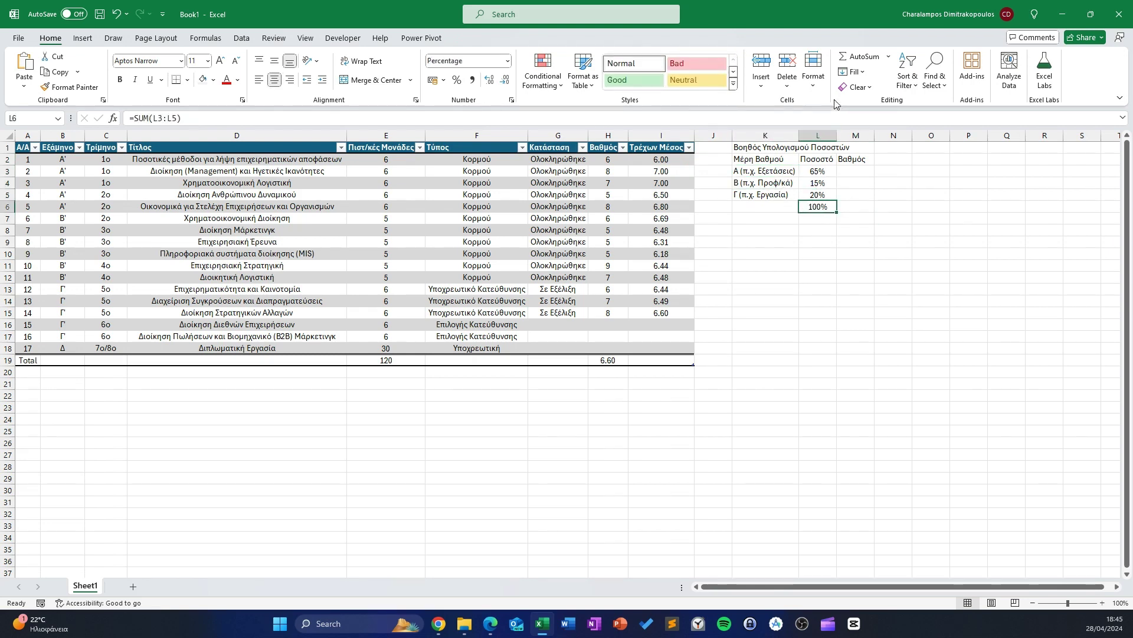
pyautogui.click(859, 173)
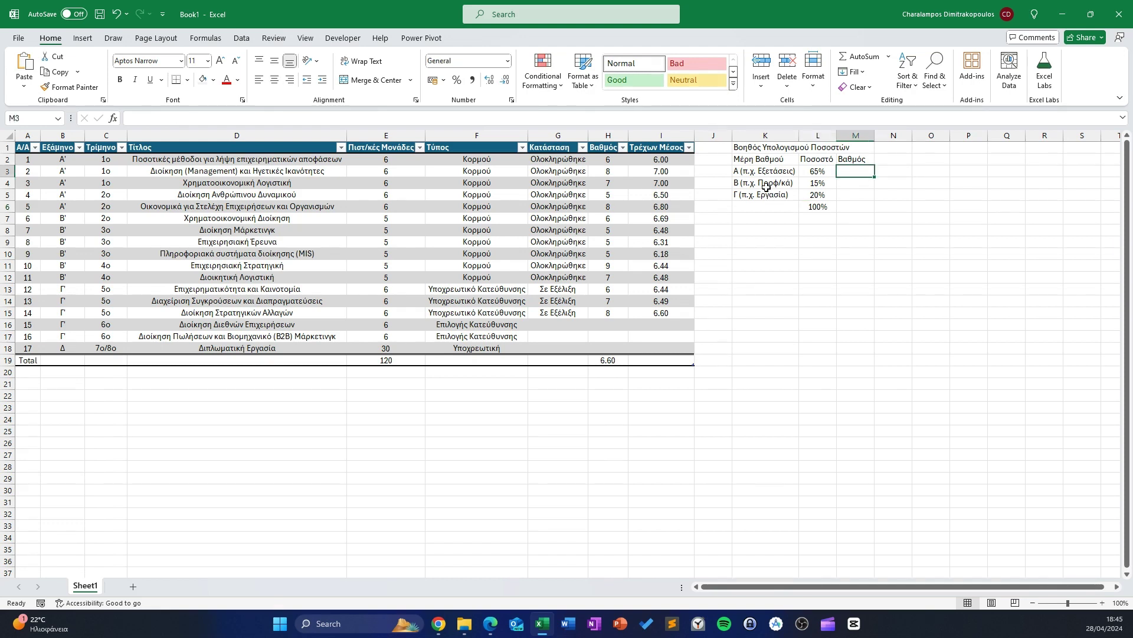
# Enter the component grades 8, 7 and 9 in M3:M5, clearing a stray plus sign
pyautogui.write('8')
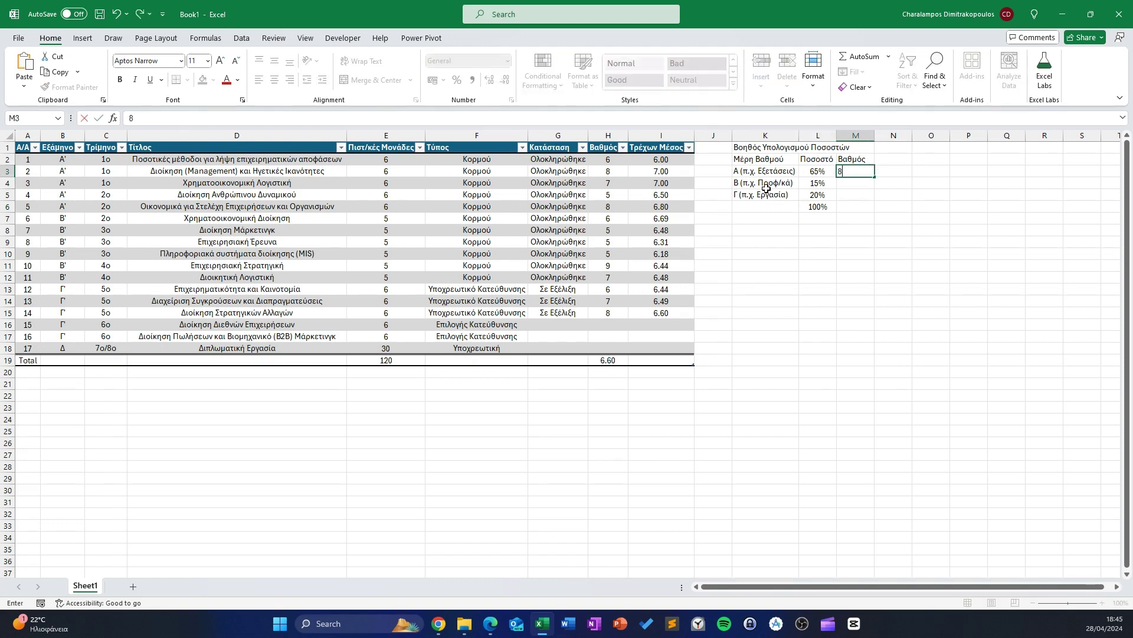
pyautogui.press('Return')
pyautogui.write('+')
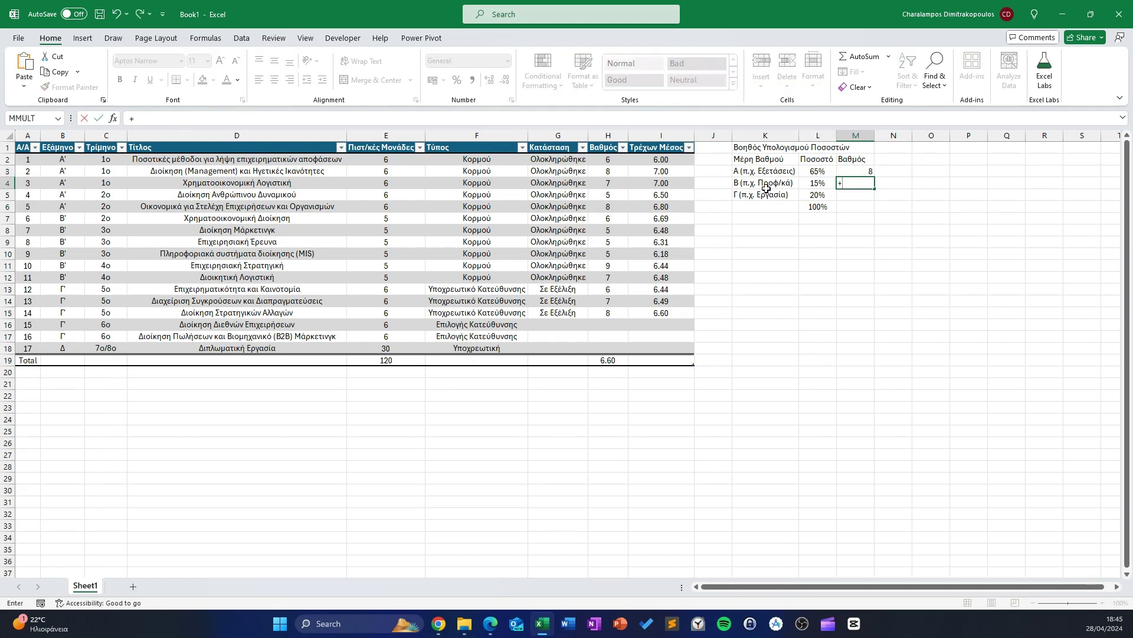
pyautogui.press('Return')
pyautogui.click(865, 182)
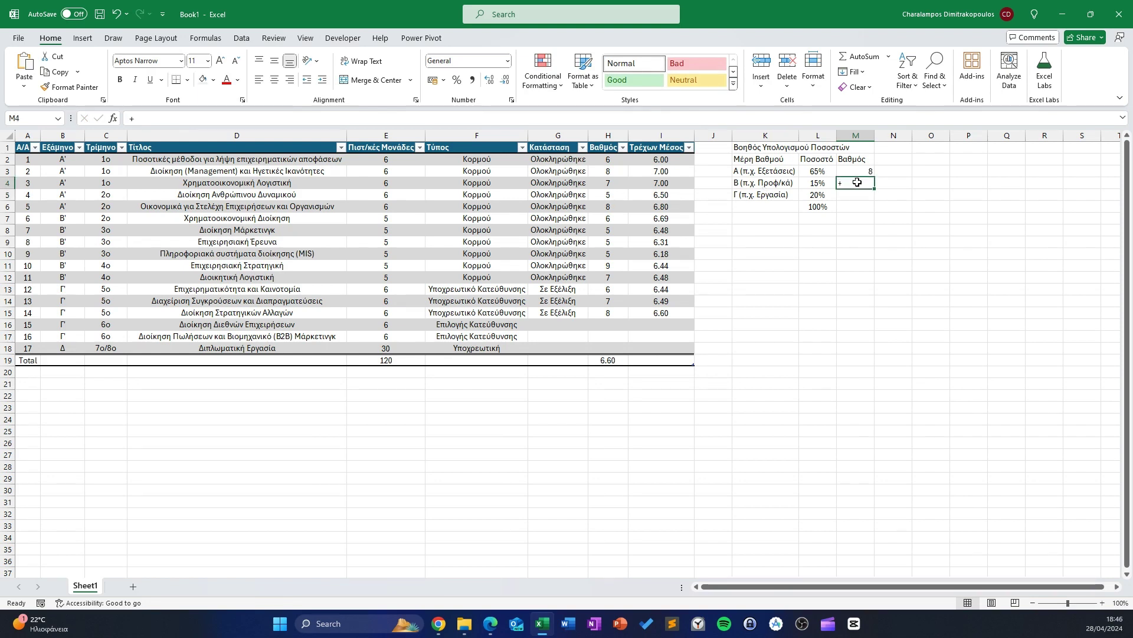
pyautogui.press('BackSpace')
pyautogui.press('Return')
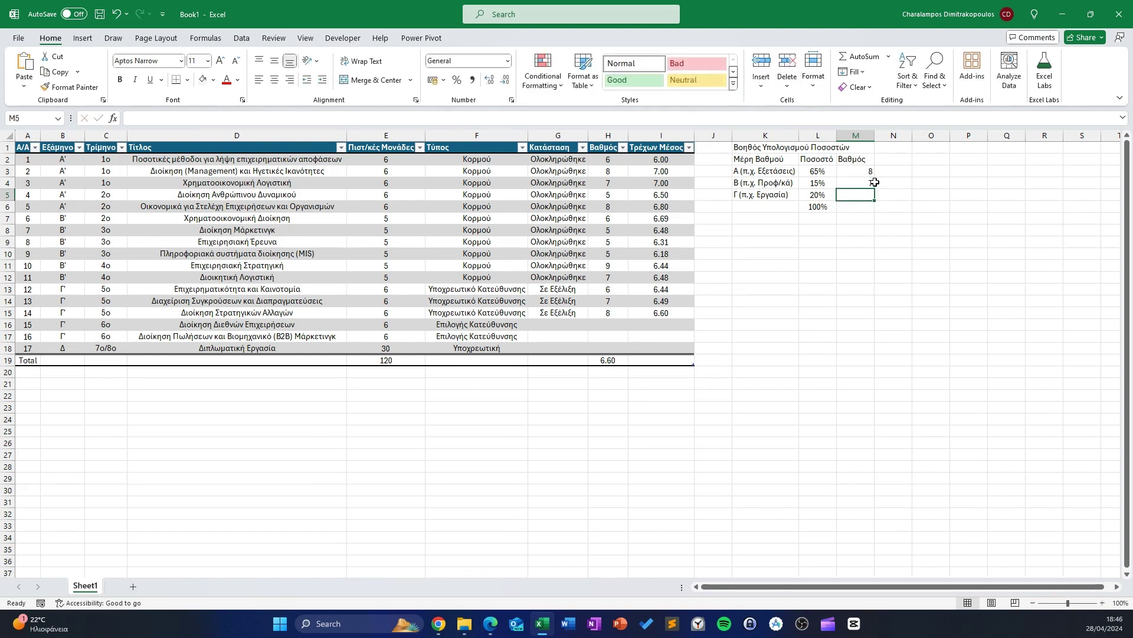
pyautogui.click(872, 183)
pyautogui.write('7')
pyautogui.press('Return')
pyautogui.write('9')
pyautogui.press('Return')
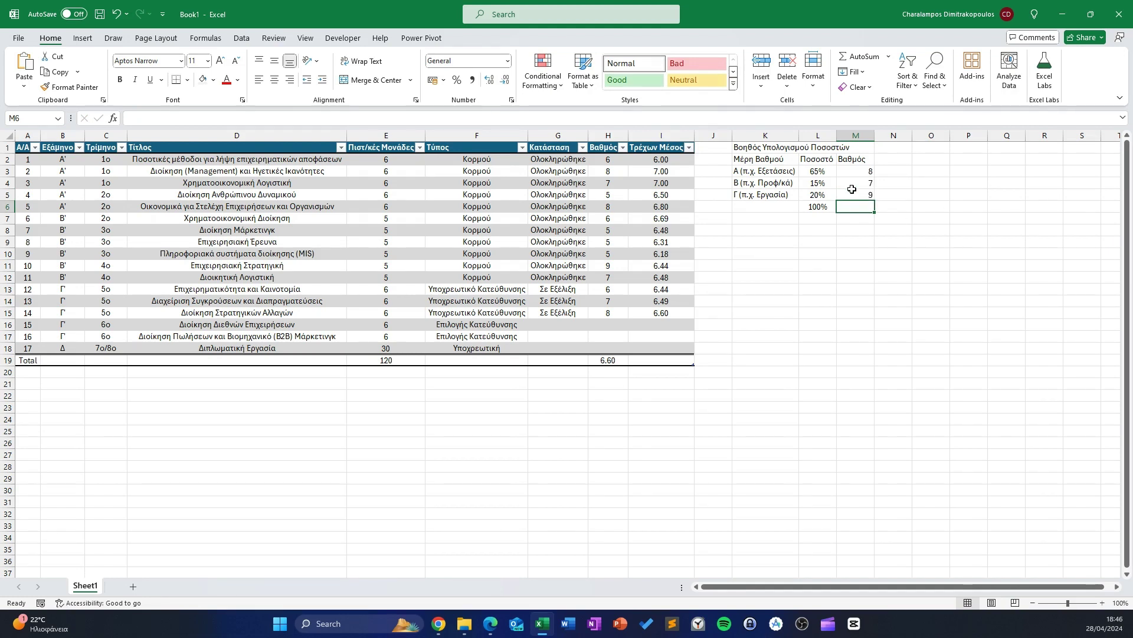
# Select the three grades and then the three weights to check their totals
pyautogui.moveTo(857, 173); pyautogui.dragTo(865, 194)
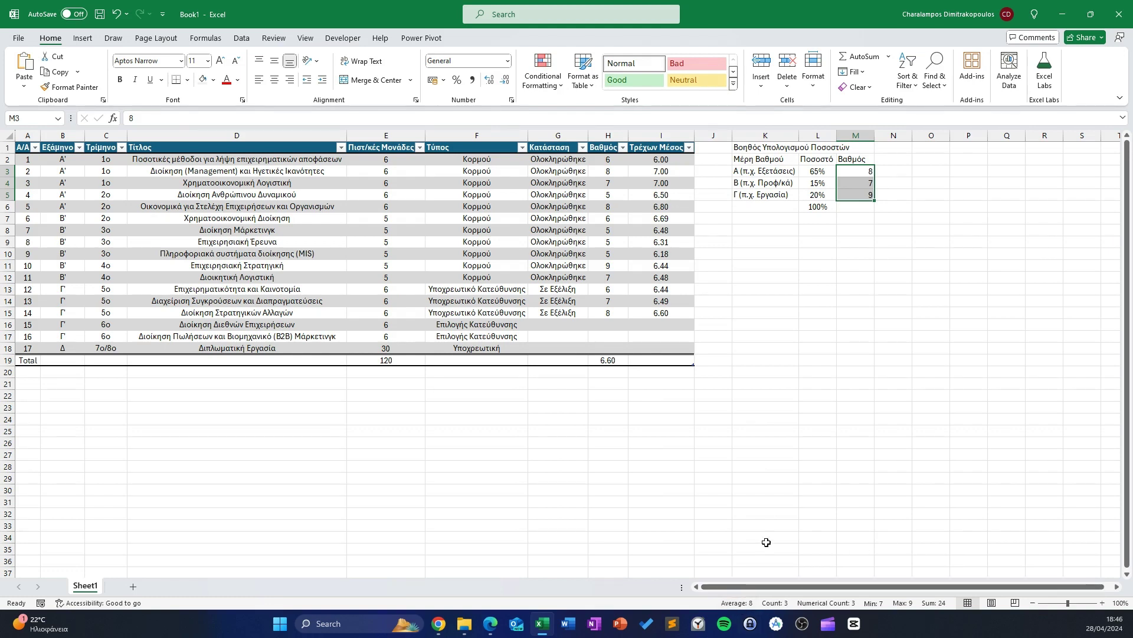
pyautogui.moveTo(814, 171); pyautogui.dragTo(818, 194)
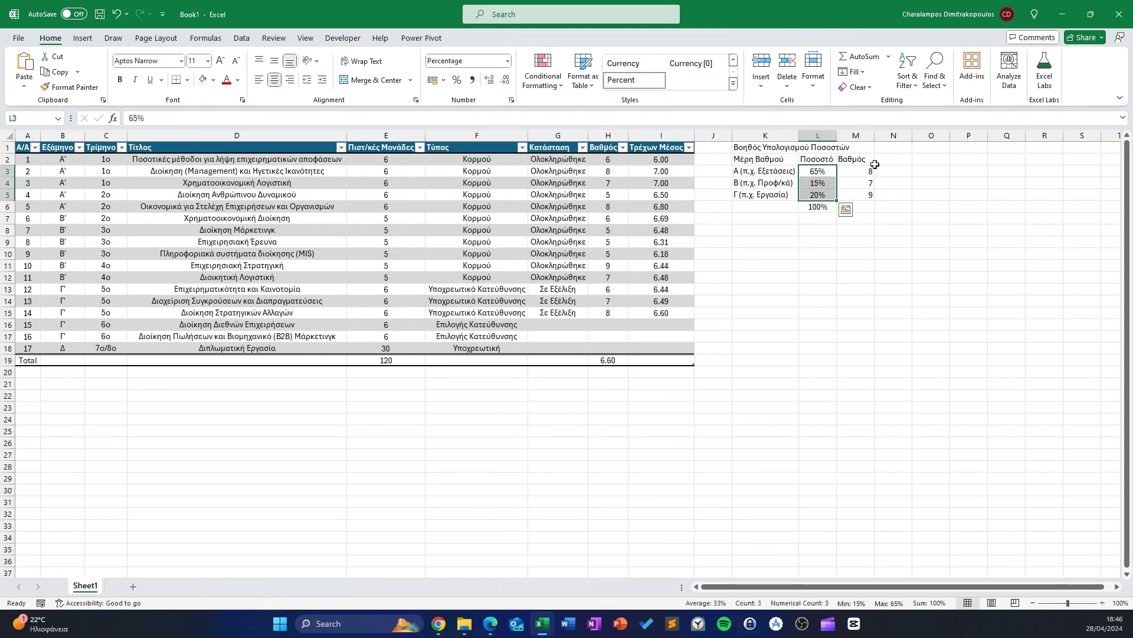
pyautogui.click(860, 204)
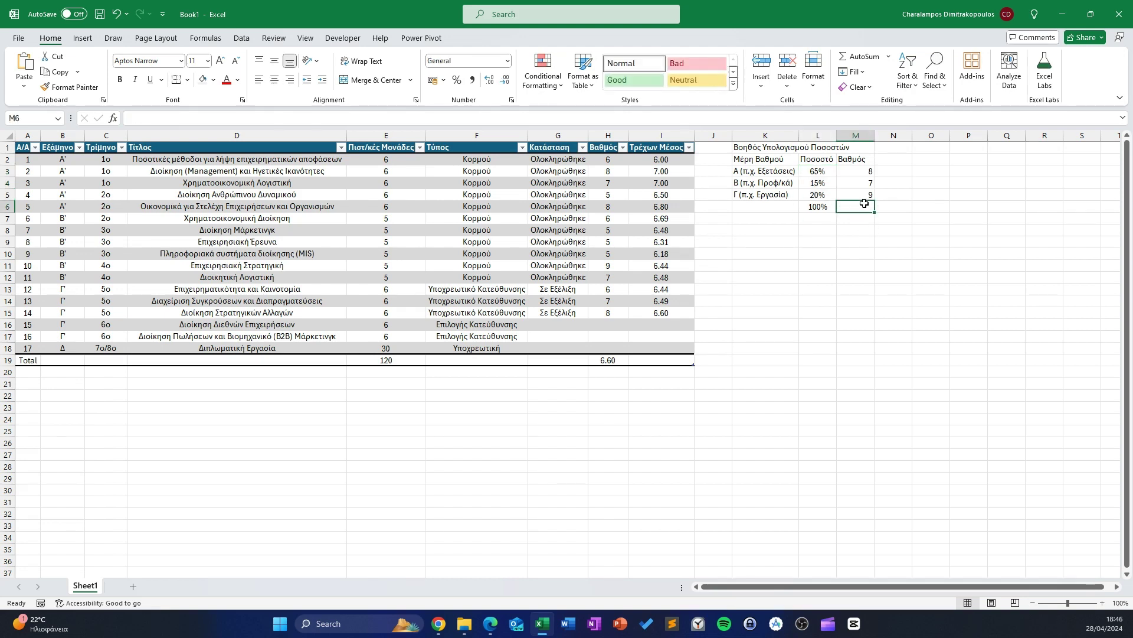
# Enter =SUMPRODUCT(L3:L5,M3:M5) in M6 to get the weighted grade 8.05
pyautogui.write('=')
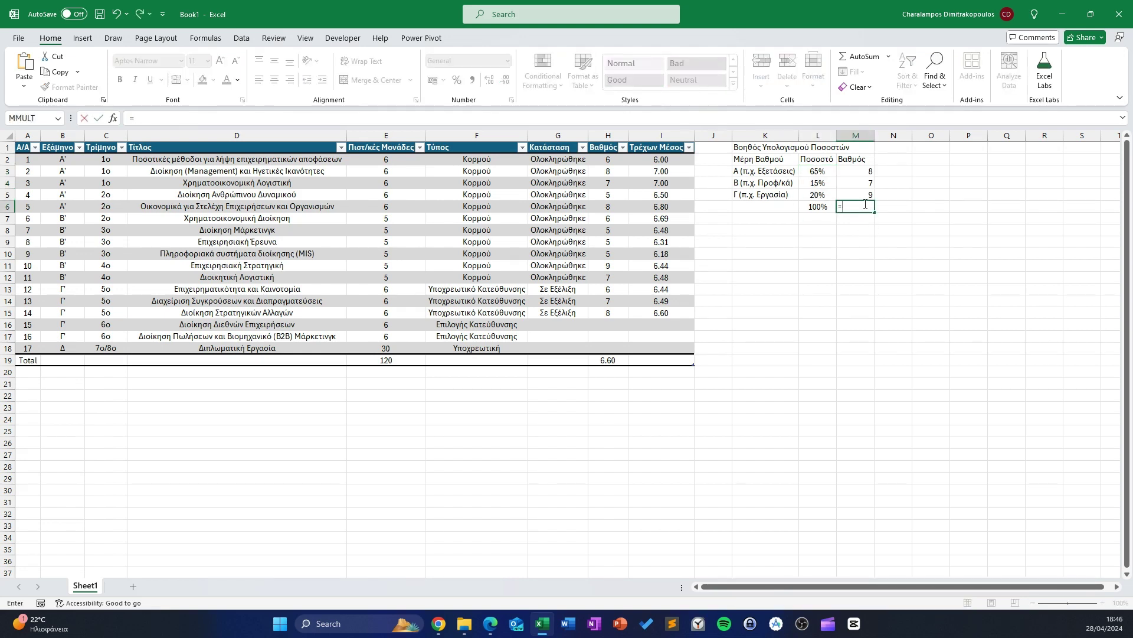
pyautogui.write('sum')
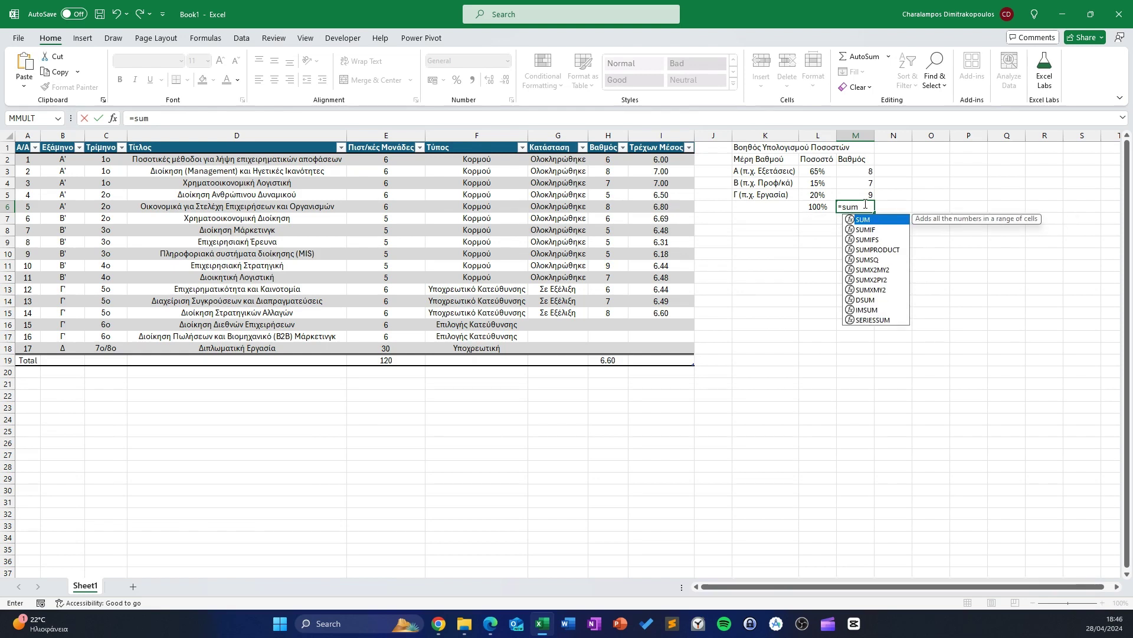
pyautogui.doubleClick(865, 250)
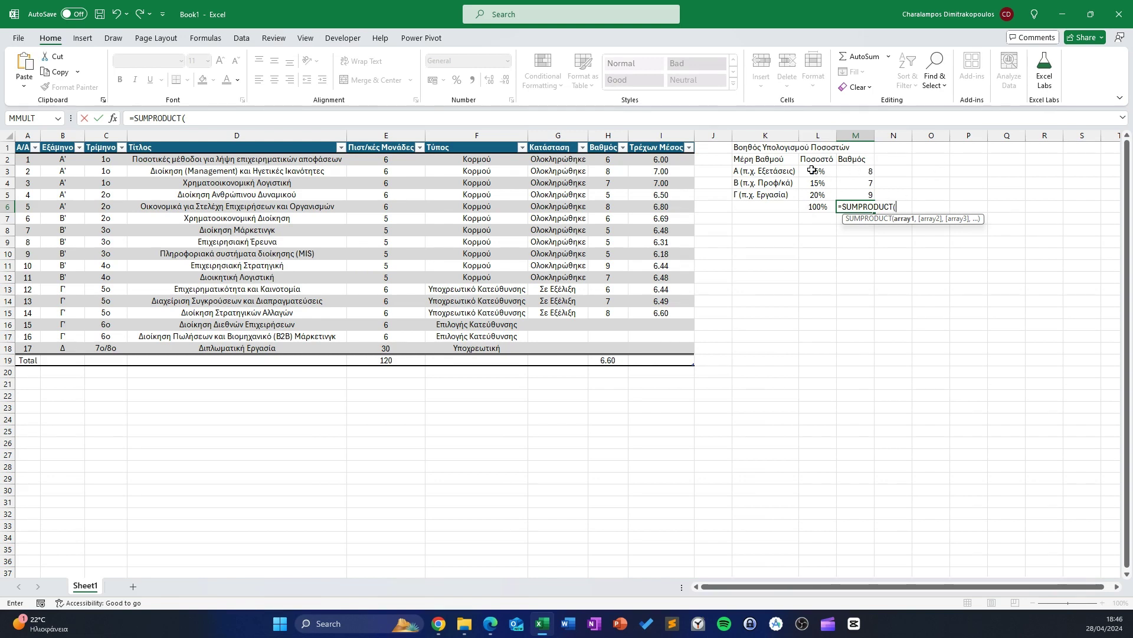
pyautogui.moveTo(812, 170); pyautogui.dragTo(812, 195)
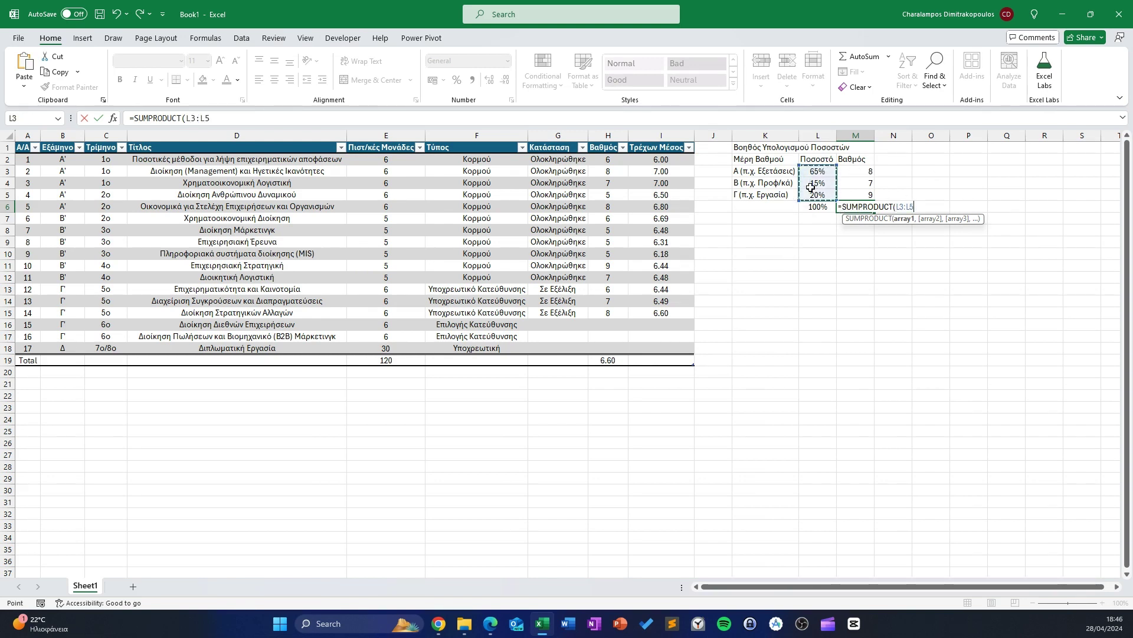
pyautogui.write(',')
pyautogui.moveTo(856, 170); pyautogui.dragTo(870, 202)
pyautogui.write(')')
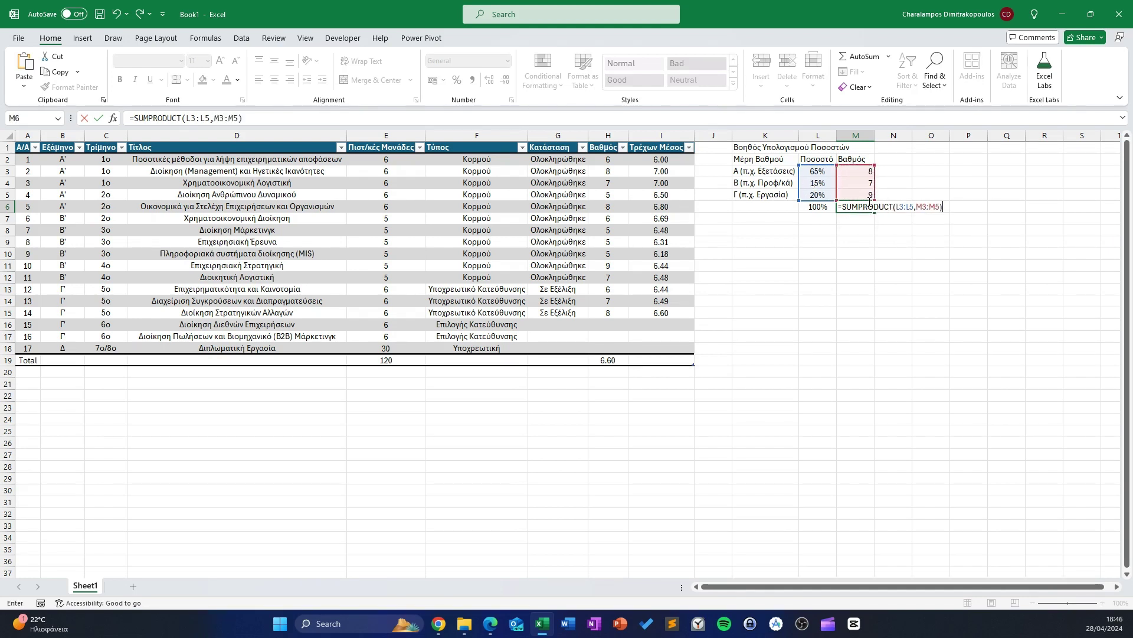
pyautogui.press('Return')
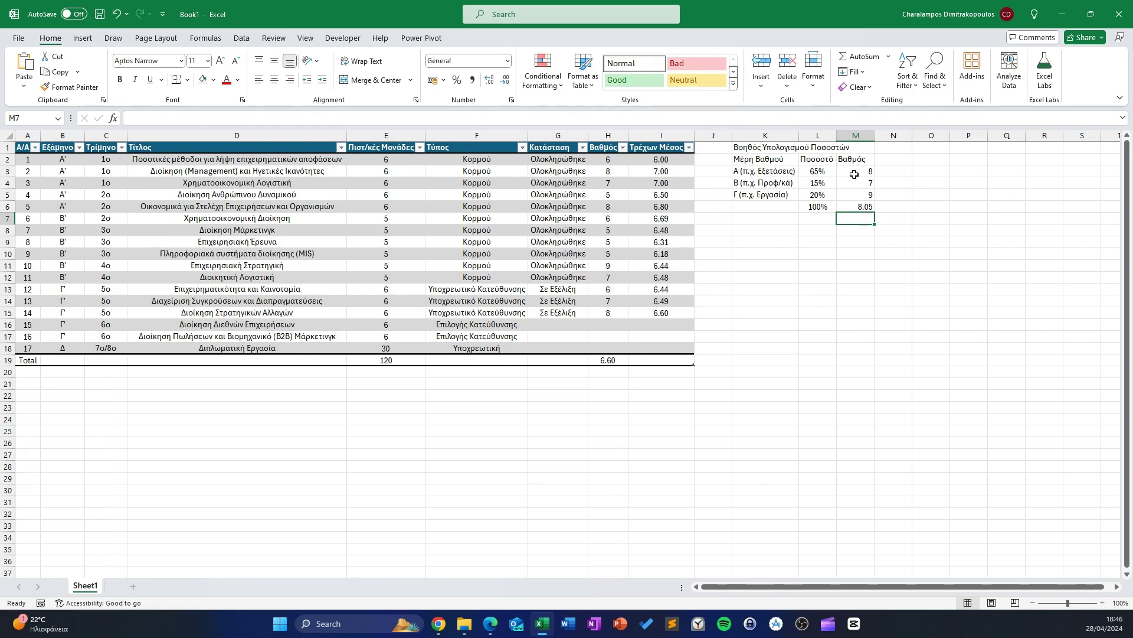
pyautogui.moveTo(856, 171)
pyautogui.mouseDown()
pyautogui.moveTo(857, 193)
pyautogui.moveTo(813, 195)
pyautogui.mouseUp()
pyautogui.click(856, 206)
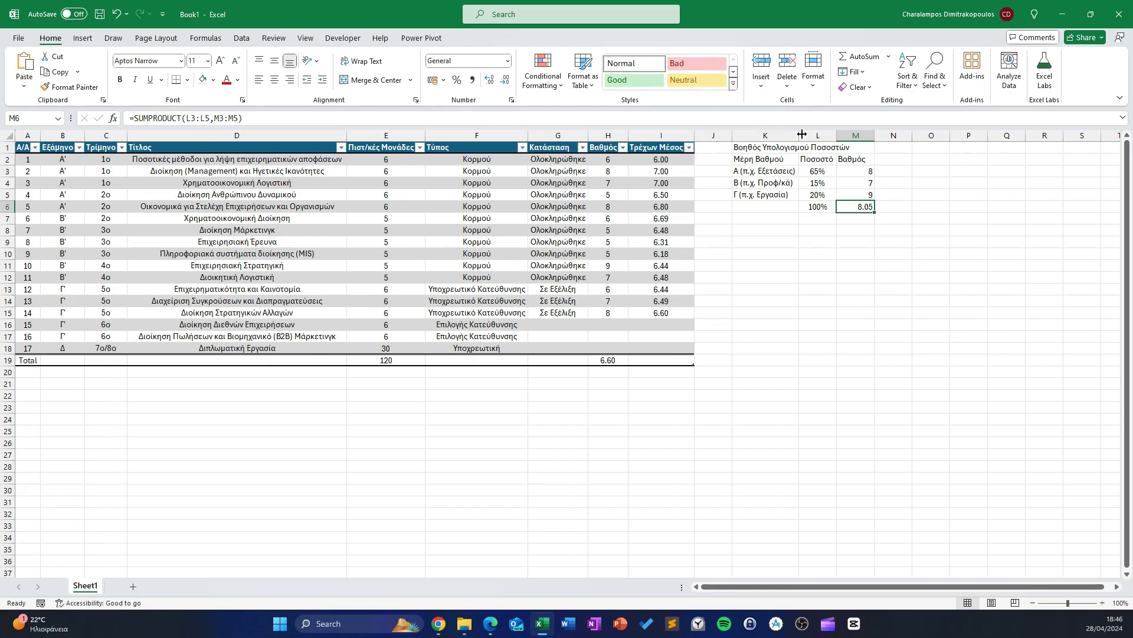
# Replace the K1:M1 title merge with Center Across Selection alignment, leaving L1 and M1 unmerged
pyautogui.click(752, 146)
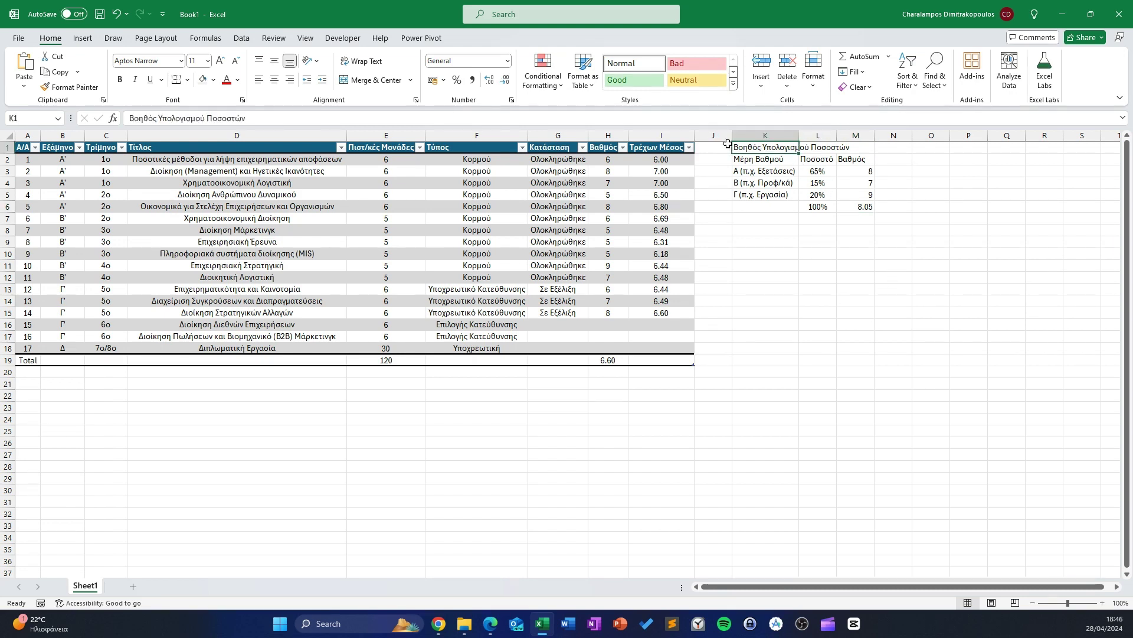
pyautogui.moveTo(757, 146); pyautogui.dragTo(865, 147)
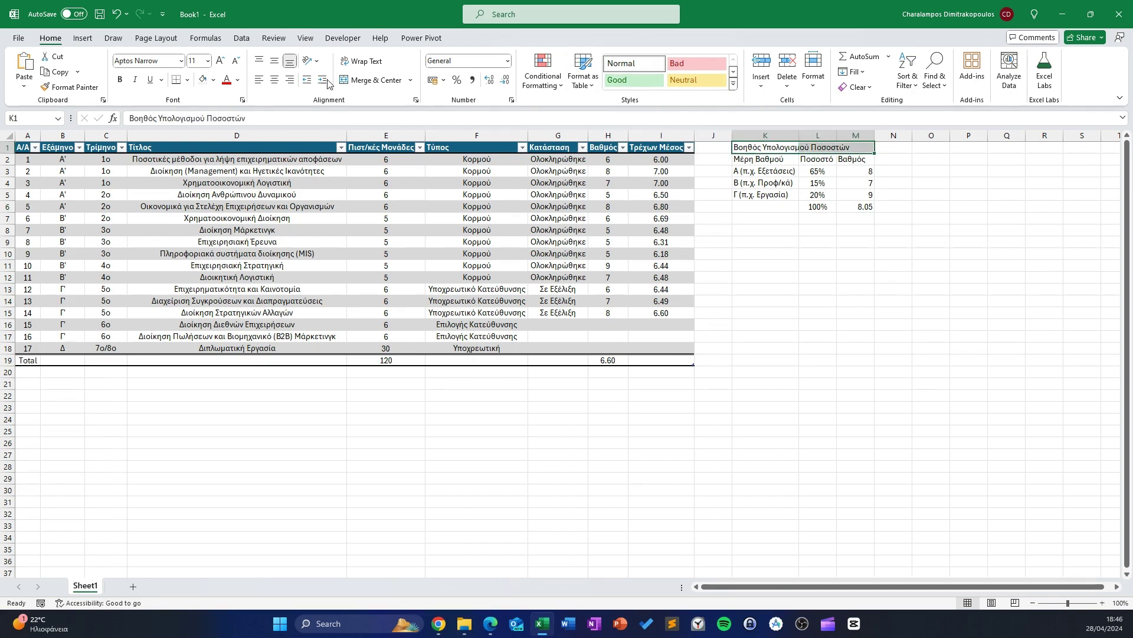
pyautogui.click(346, 81)
pyautogui.click(346, 81)
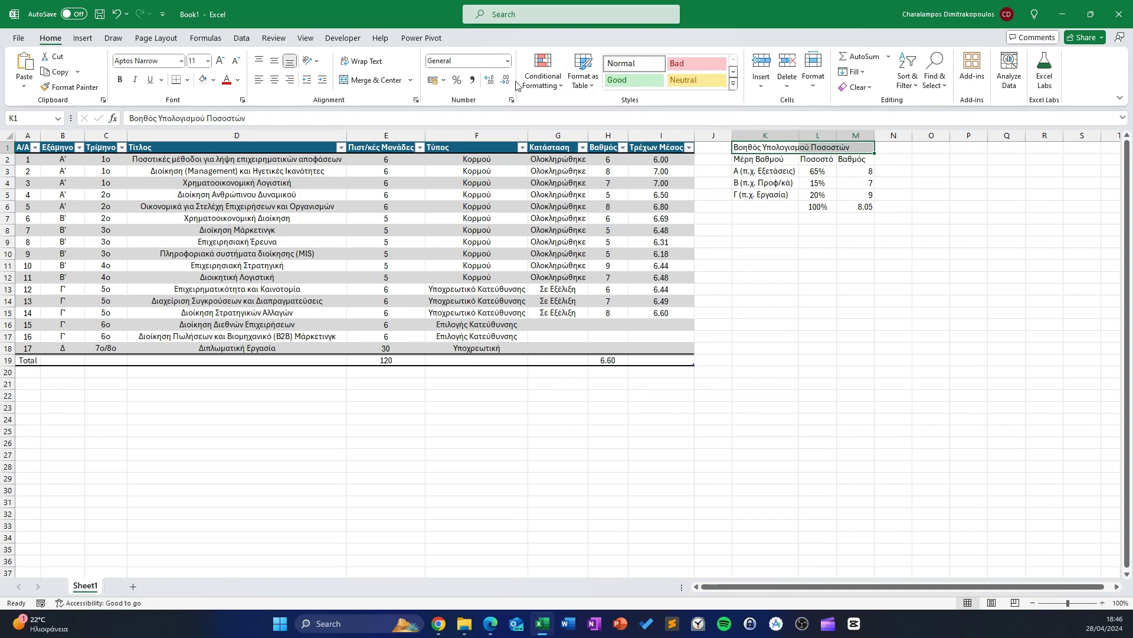
pyautogui.click(416, 101)
pyautogui.click(483, 211)
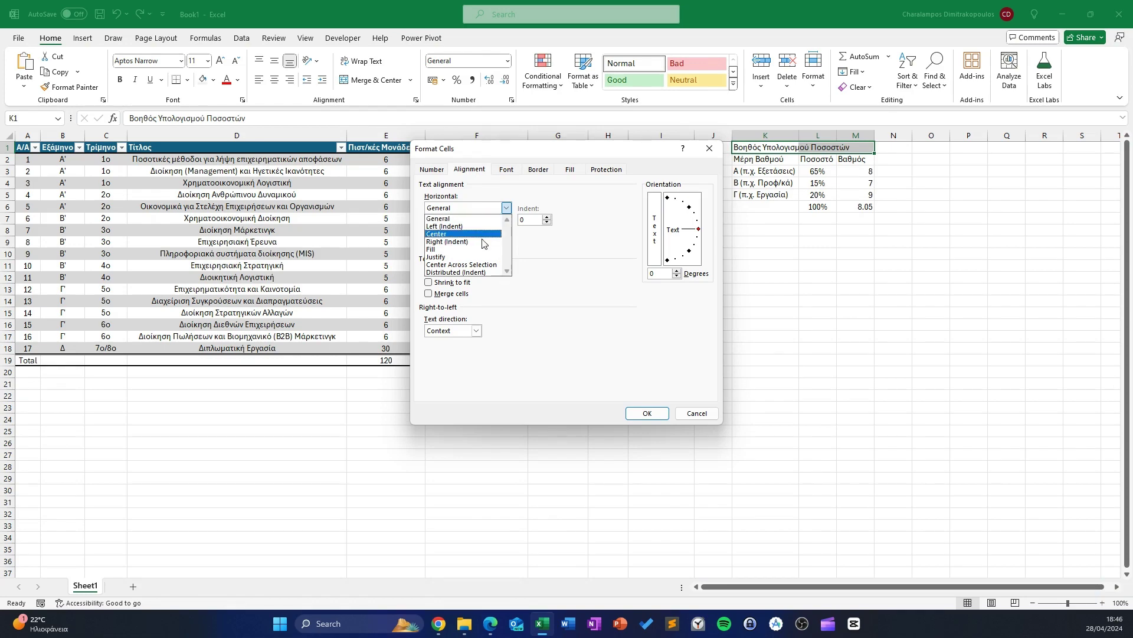
pyautogui.click(482, 265)
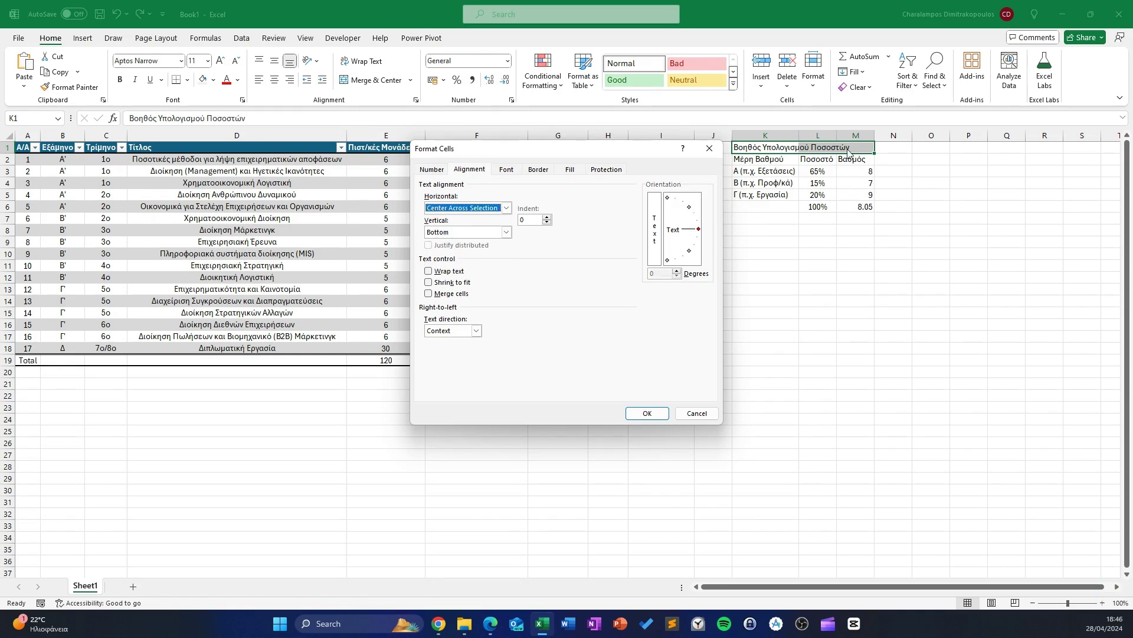
pyautogui.click(646, 412)
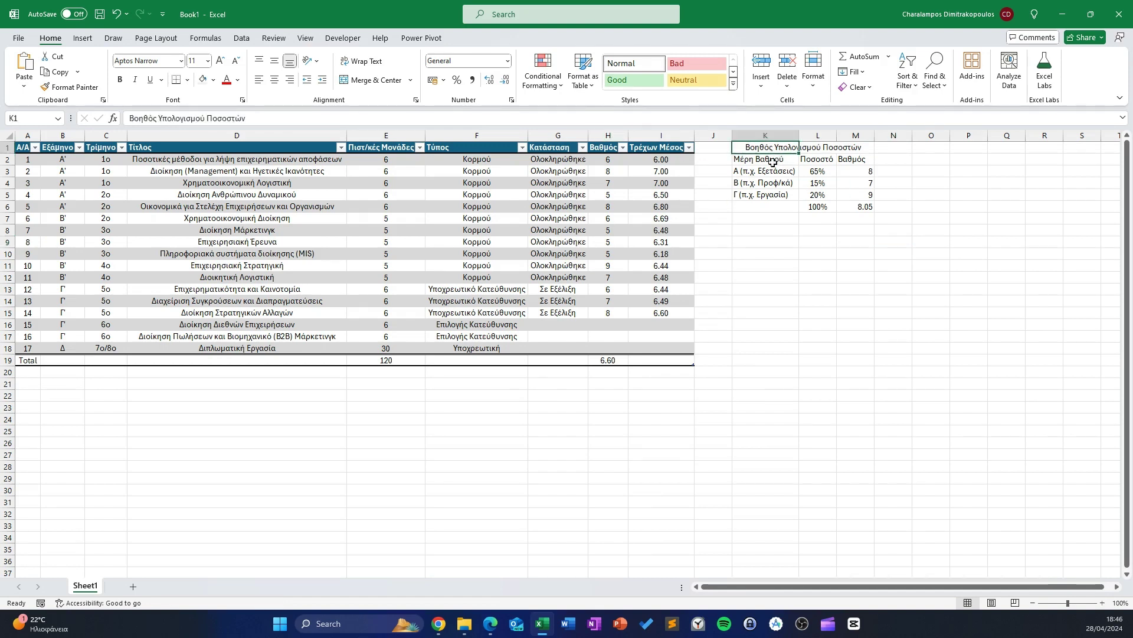
pyautogui.click(829, 148)
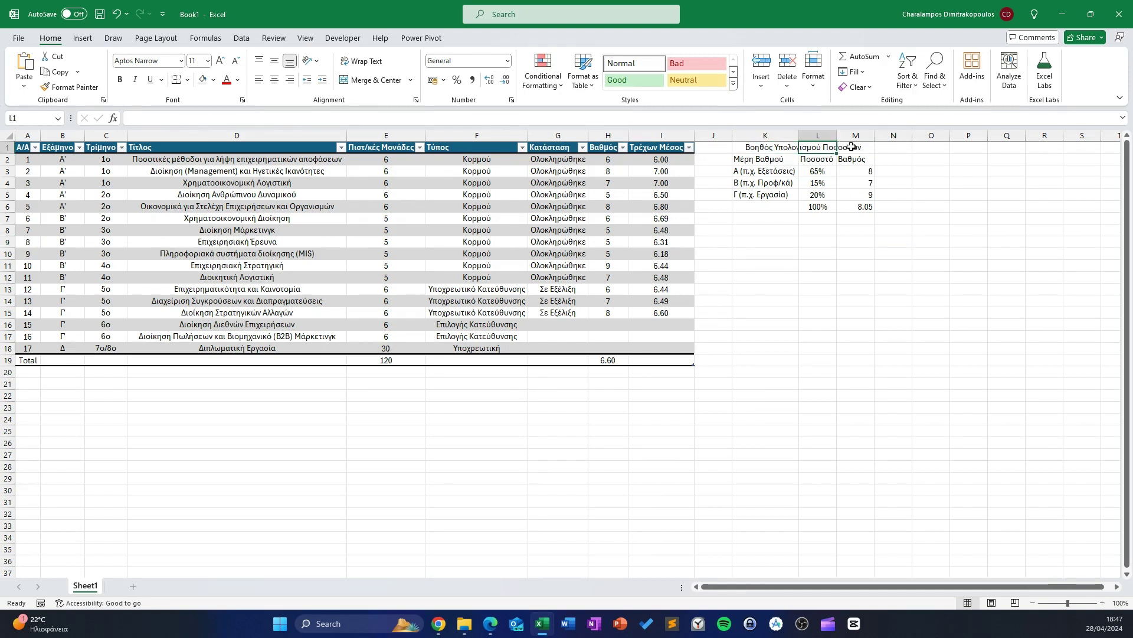
pyautogui.click(850, 146)
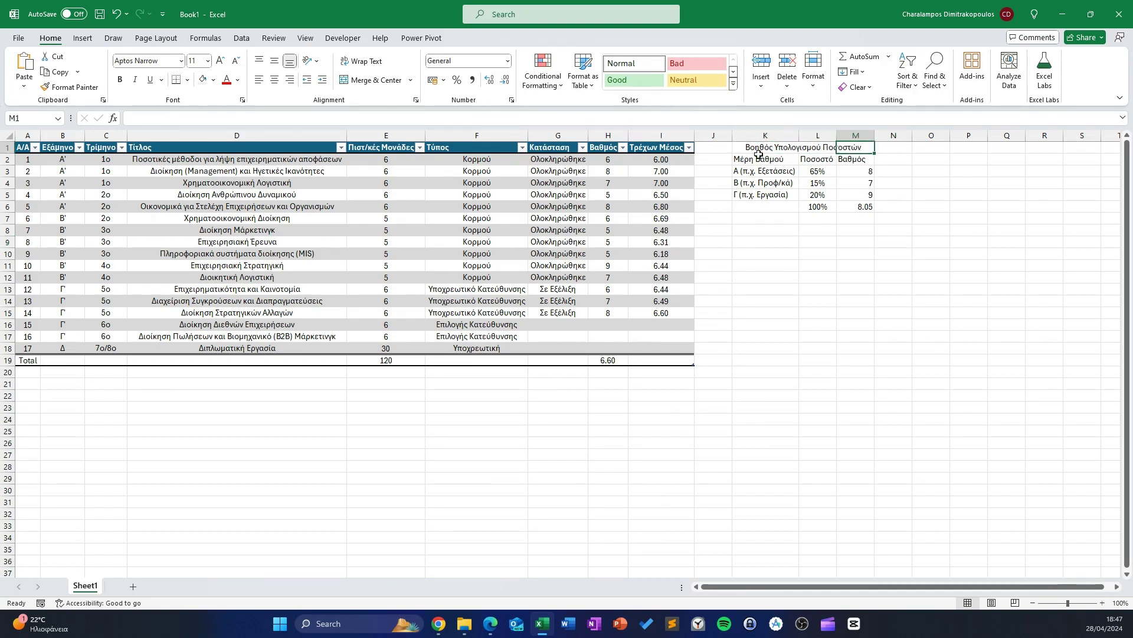
pyautogui.moveTo(750, 147); pyautogui.dragTo(850, 148)
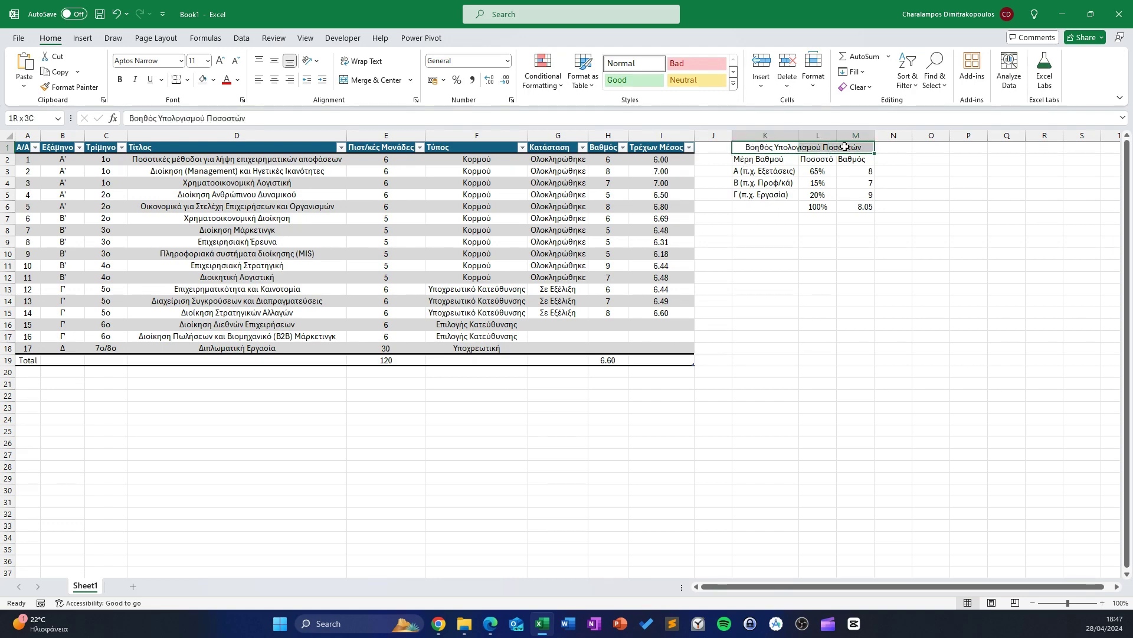
# Apply blue accent cell styles to the title K1:M1 and the headings K2:M2
pyautogui.click(735, 86)
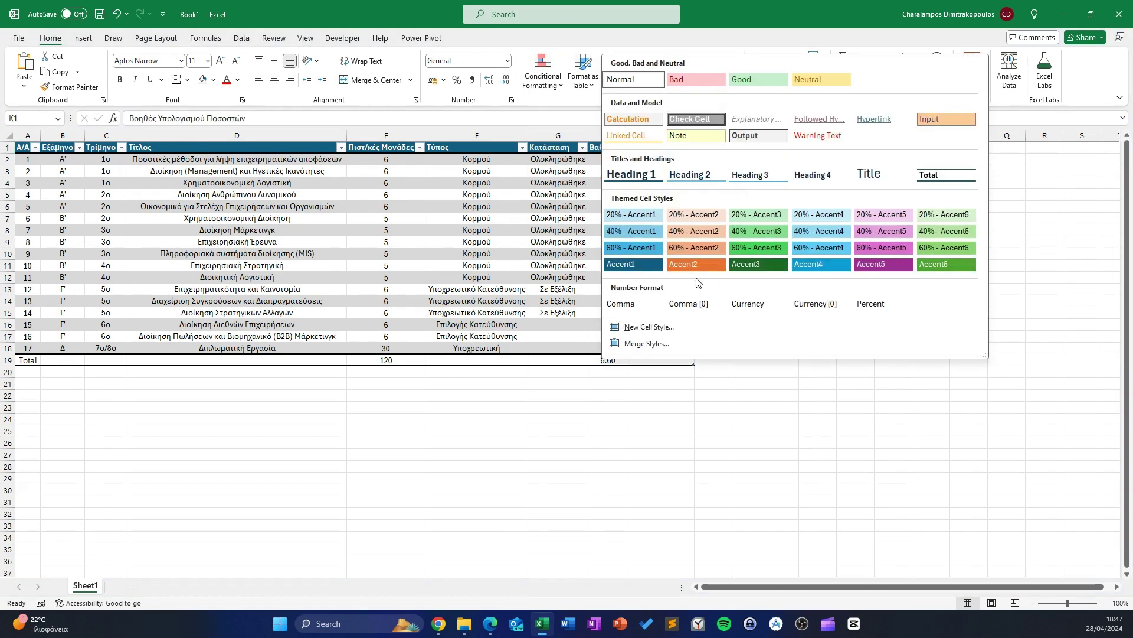
pyautogui.click(634, 266)
pyautogui.click(891, 265)
pyautogui.moveTo(741, 158); pyautogui.dragTo(856, 159)
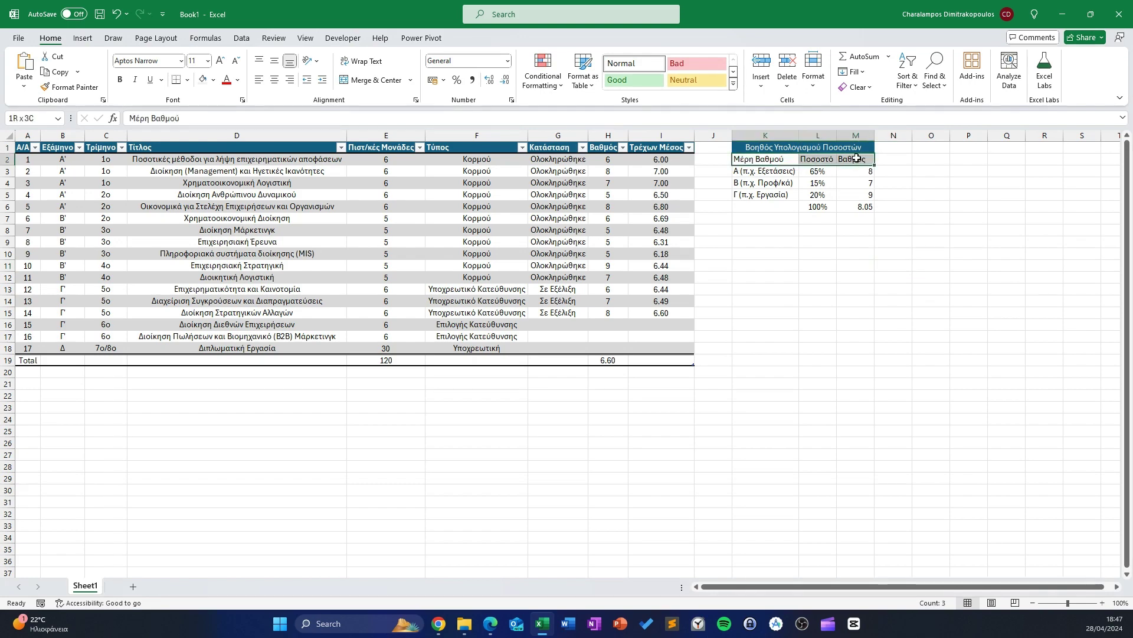
pyautogui.click(735, 86)
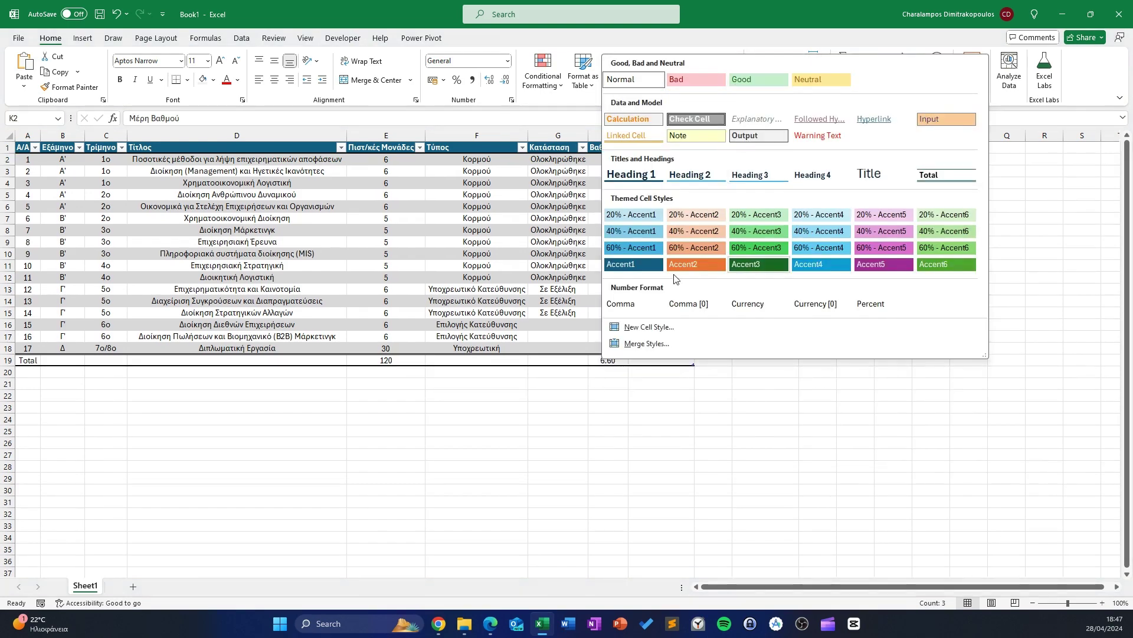
pyautogui.click(634, 264)
pyautogui.click(891, 265)
pyautogui.click(817, 230)
# Give the total row K6:M6 the dark Accent1 style and label K6 Σύνολο
pyautogui.moveTo(767, 206); pyautogui.dragTo(859, 207)
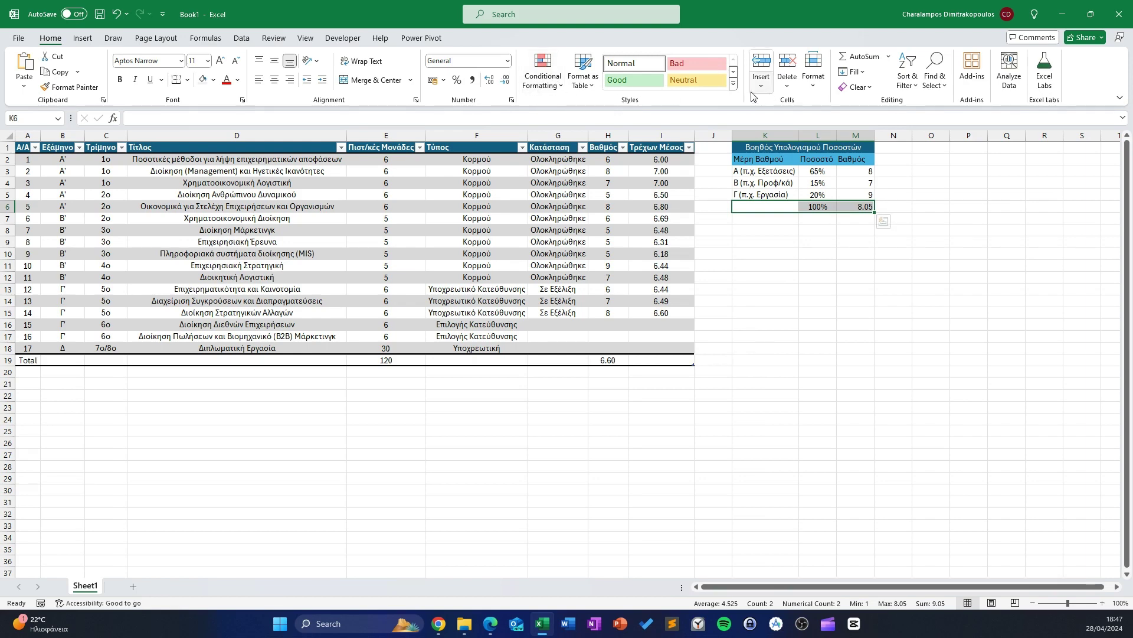
pyautogui.click(734, 86)
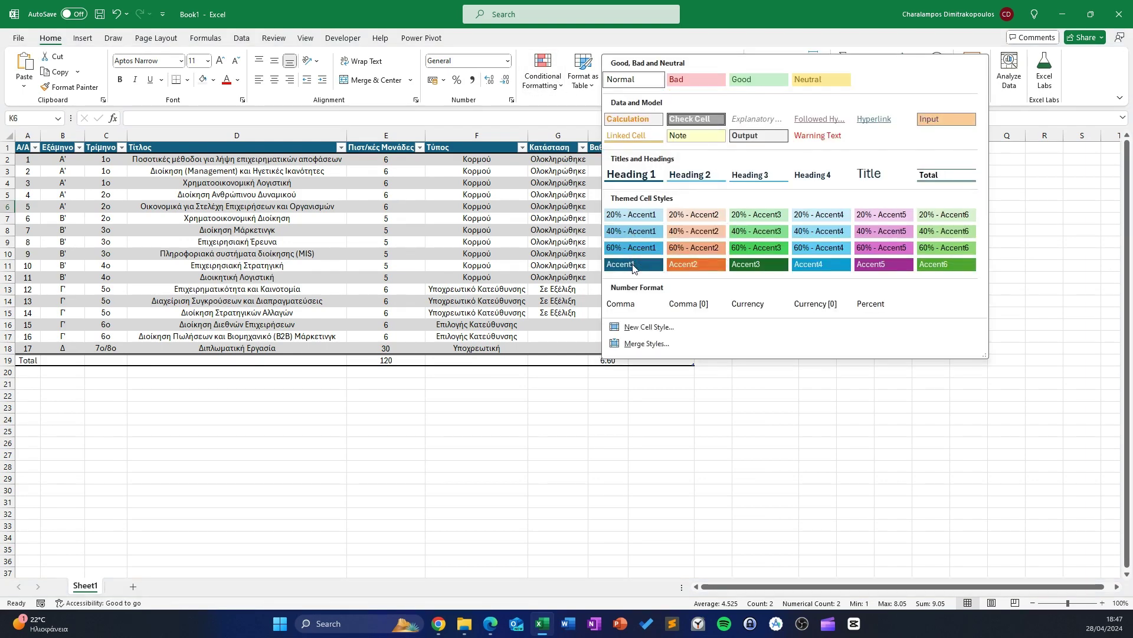
pyautogui.click(616, 269)
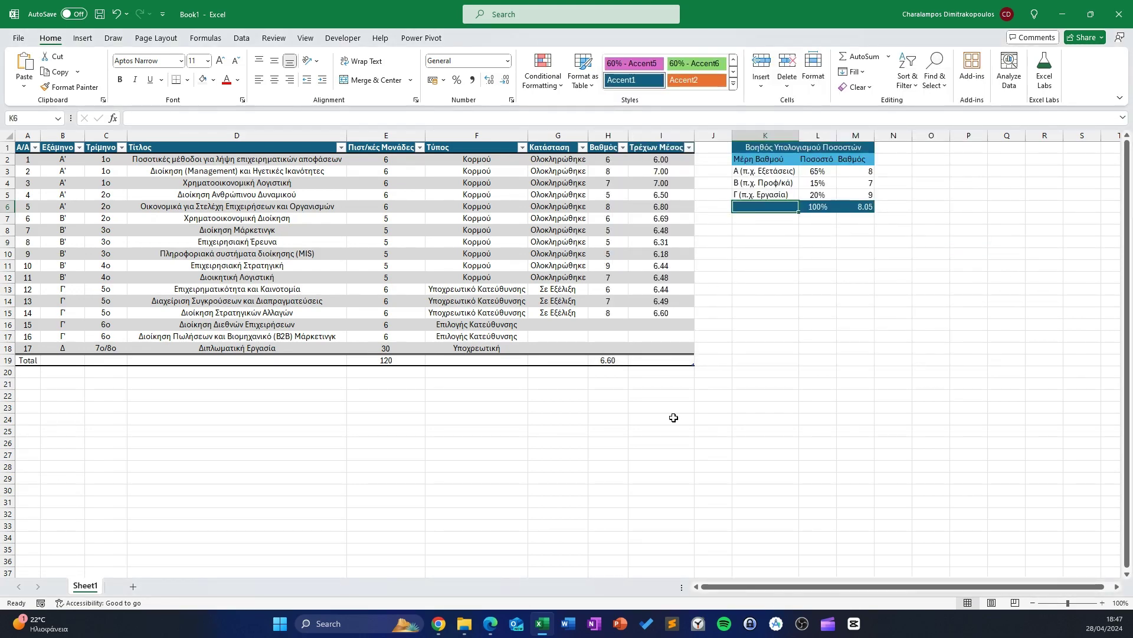
pyautogui.write('Σύν')
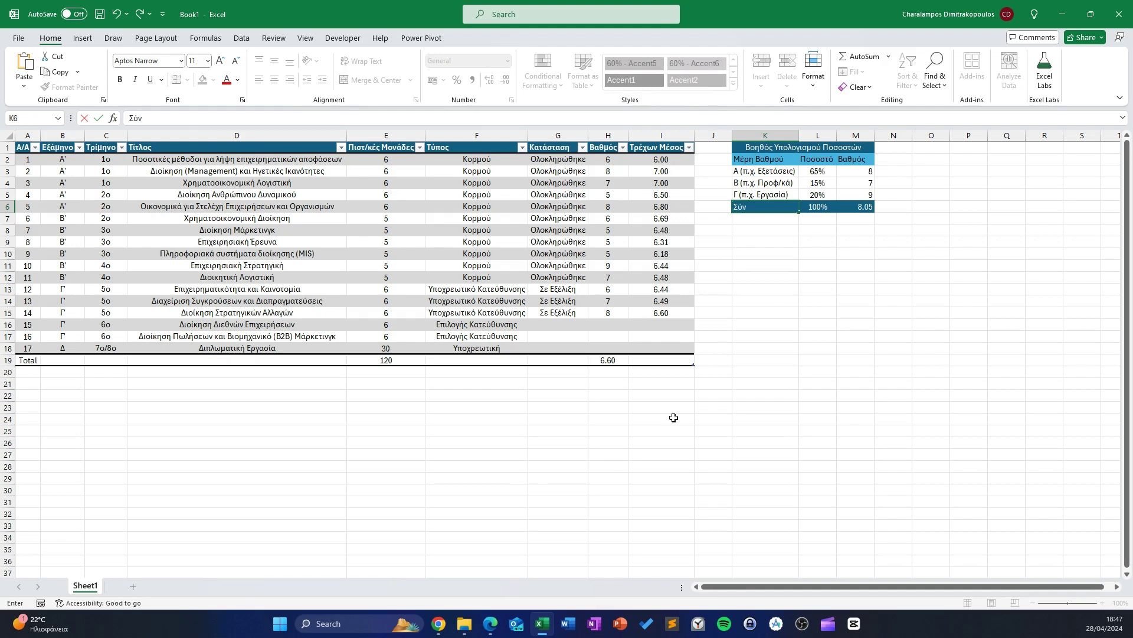
pyautogui.write('ολο')
pyautogui.press('Return')
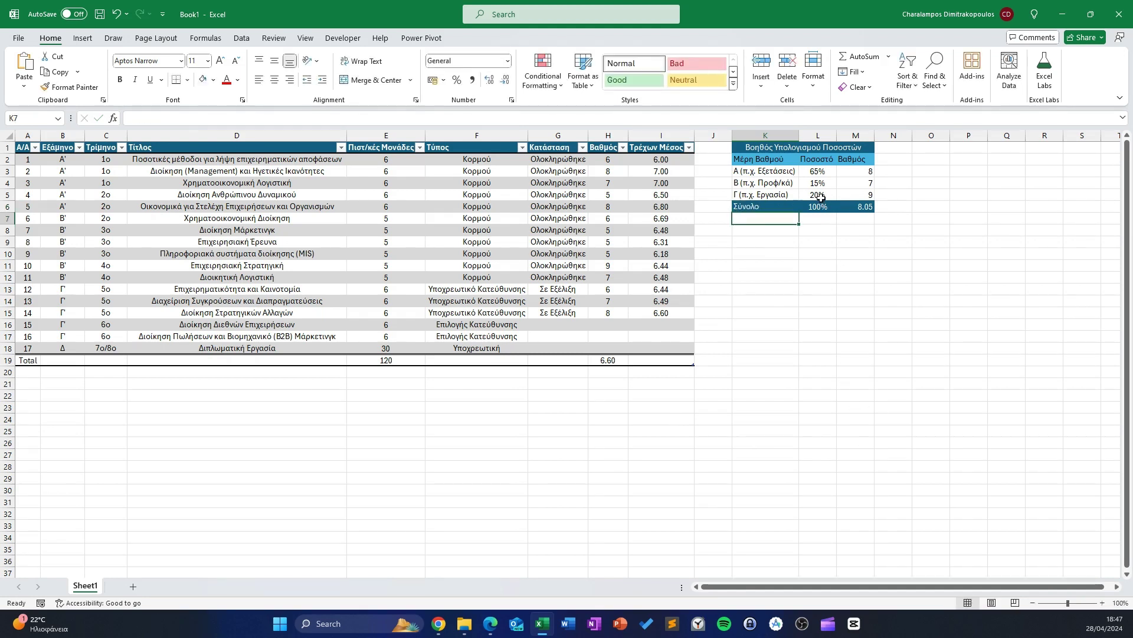
pyautogui.click(811, 208)
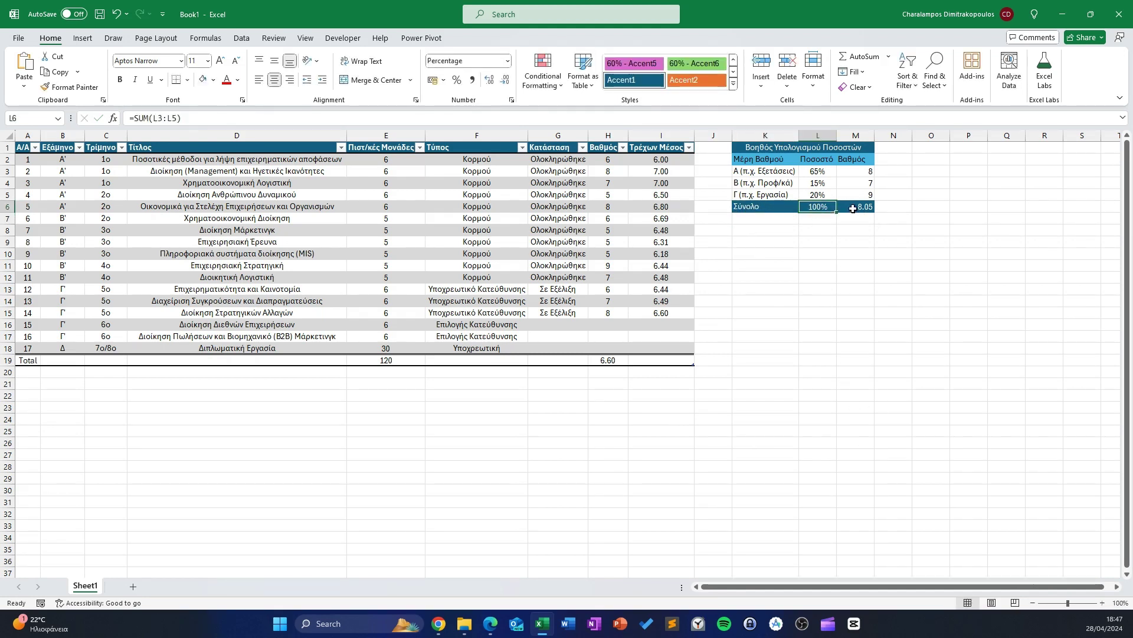
# Centre the part labels in K2:K6
pyautogui.moveTo(775, 162); pyautogui.dragTo(765, 206)
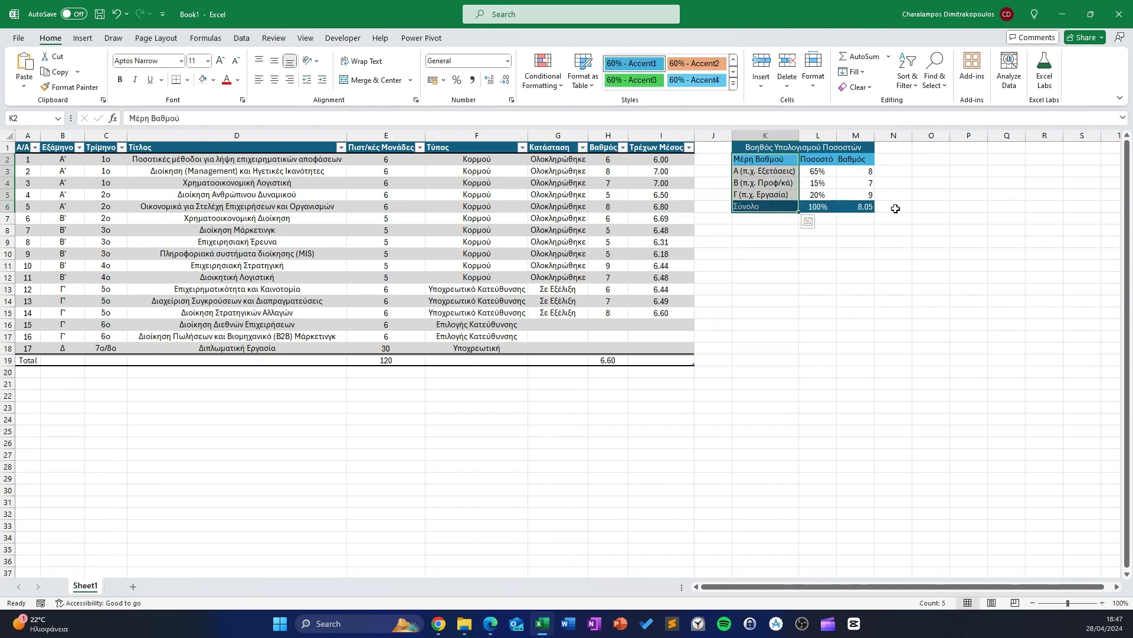
pyautogui.click(274, 80)
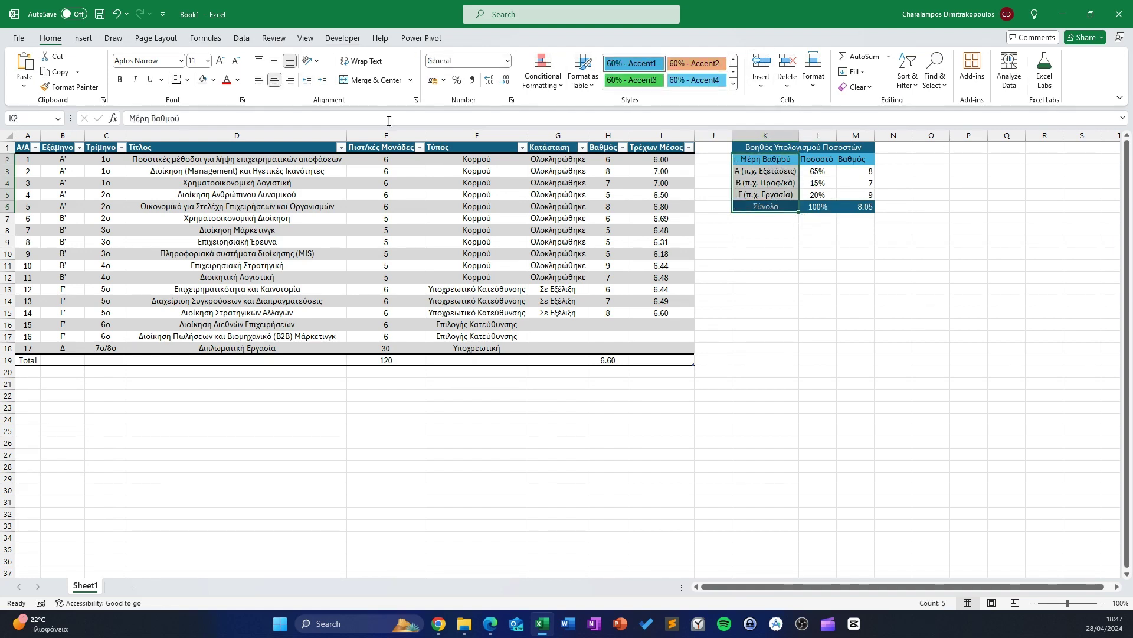
pyautogui.click(897, 267)
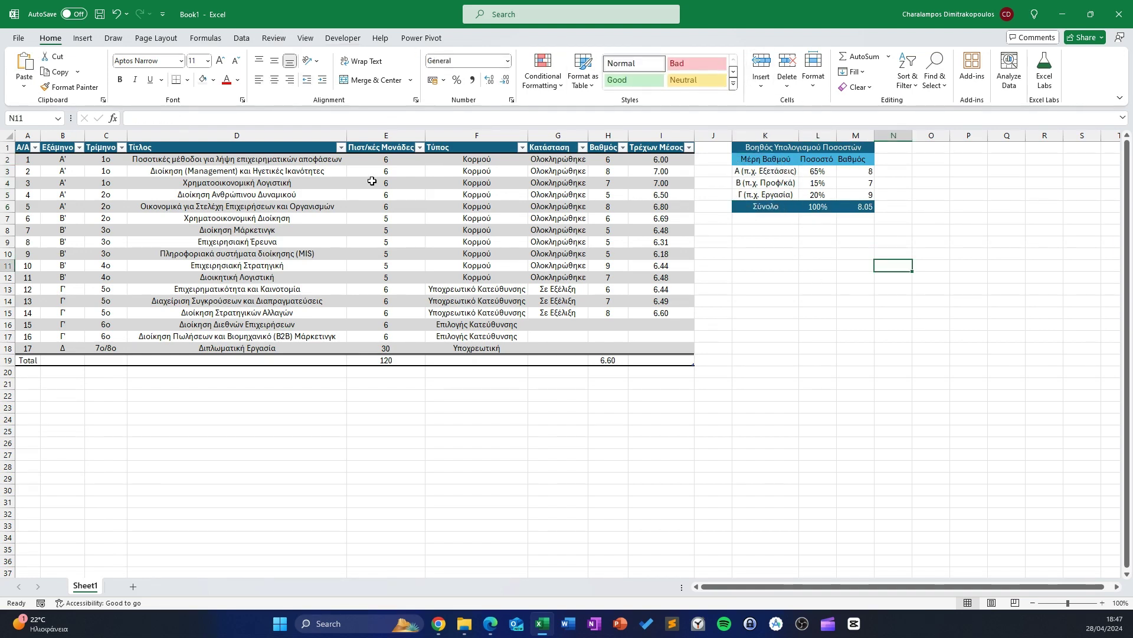
# Fill the status Ολοκληρώθηκε down column G from G11 to G15
pyautogui.click(613, 279)
pyautogui.click(568, 267)
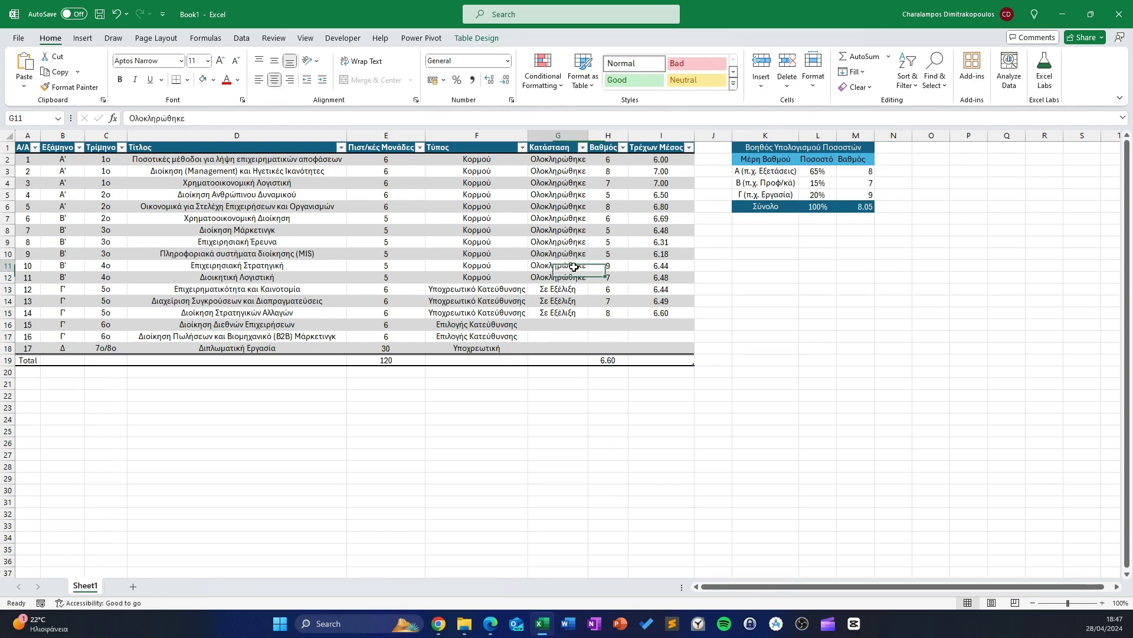
pyautogui.moveTo(565, 267); pyautogui.dragTo(588, 320)
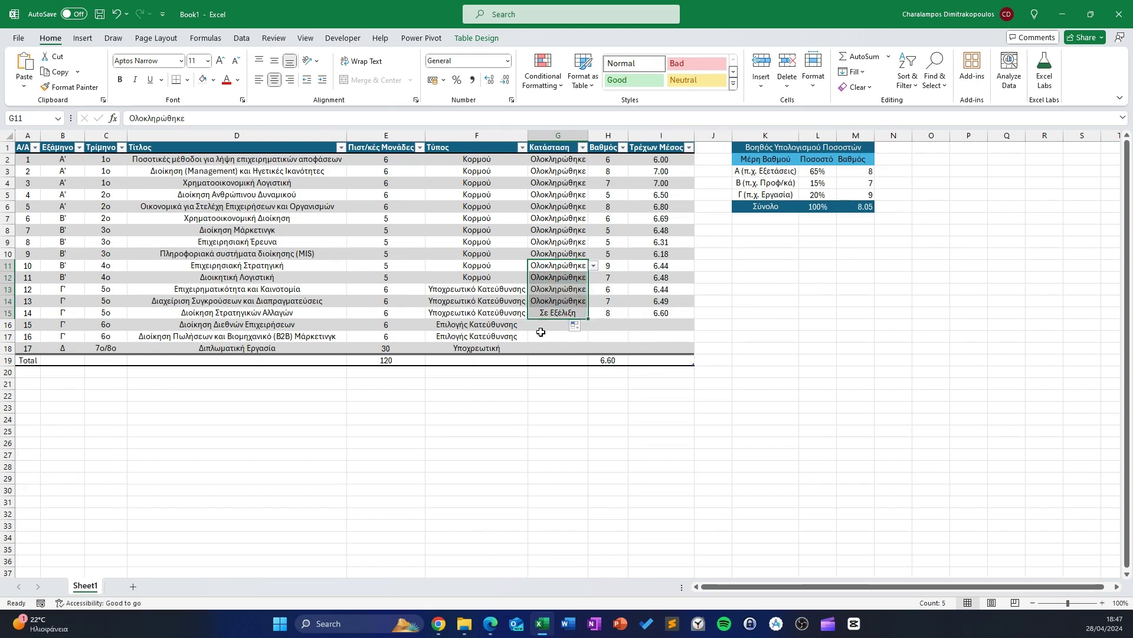
pyautogui.click(567, 337)
# Set the statuses in G16 and G17 to Σε Εξέλιξη
pyautogui.click(551, 324)
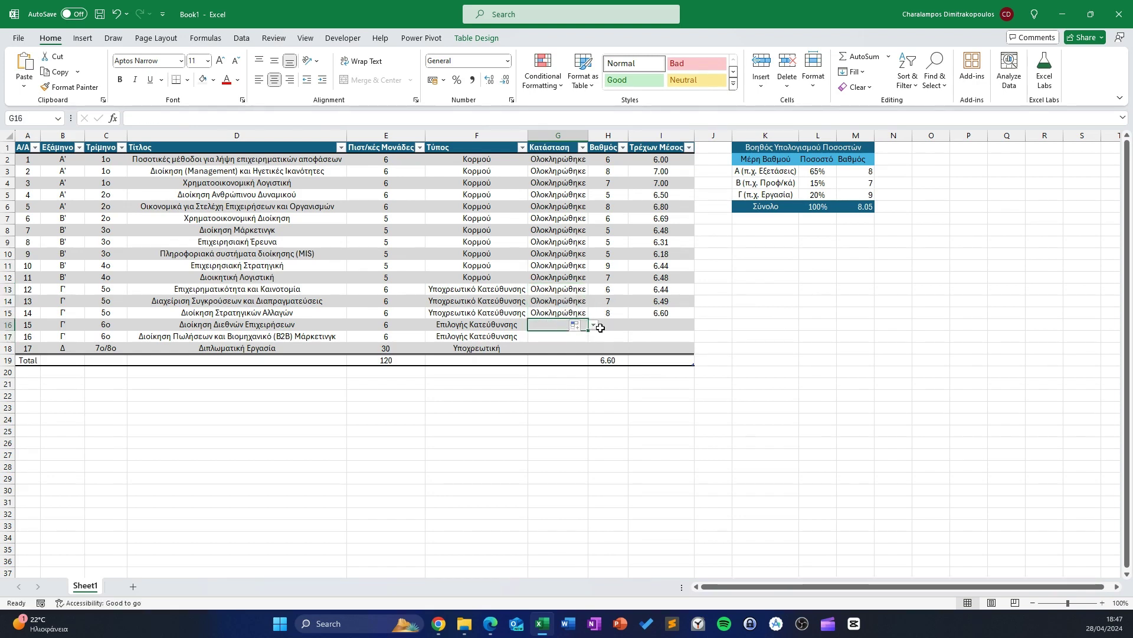
pyautogui.click(594, 325)
pyautogui.click(564, 342)
pyautogui.click(564, 338)
pyautogui.click(594, 336)
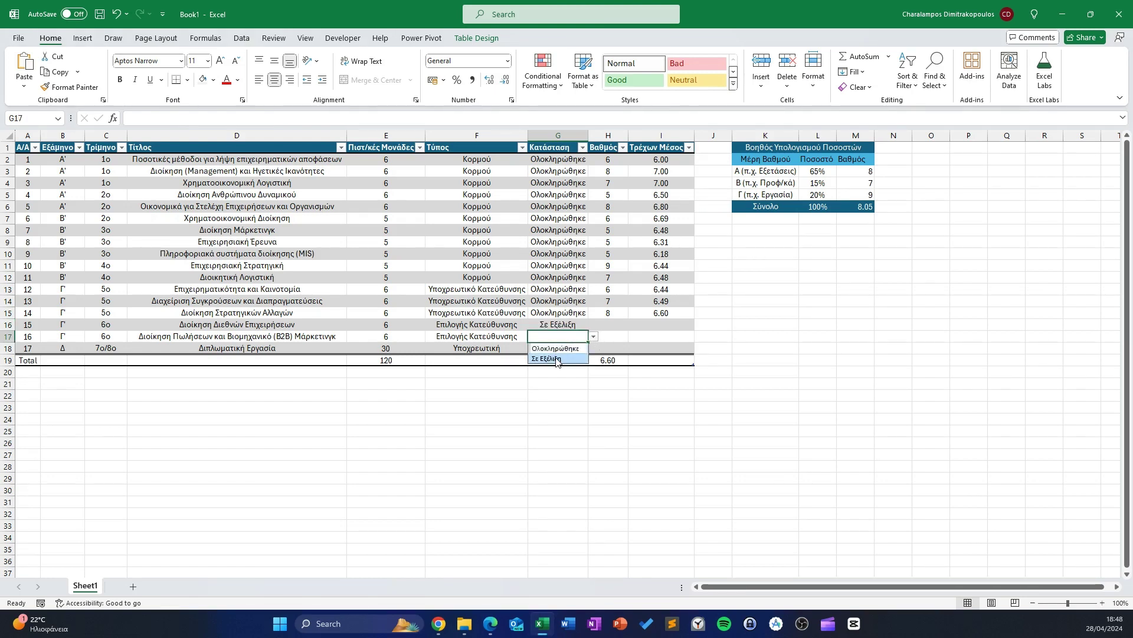
pyautogui.click(556, 359)
# Enter grades 7, 9 and 10 in H16:H18, bringing the total to 7.59
pyautogui.click(614, 323)
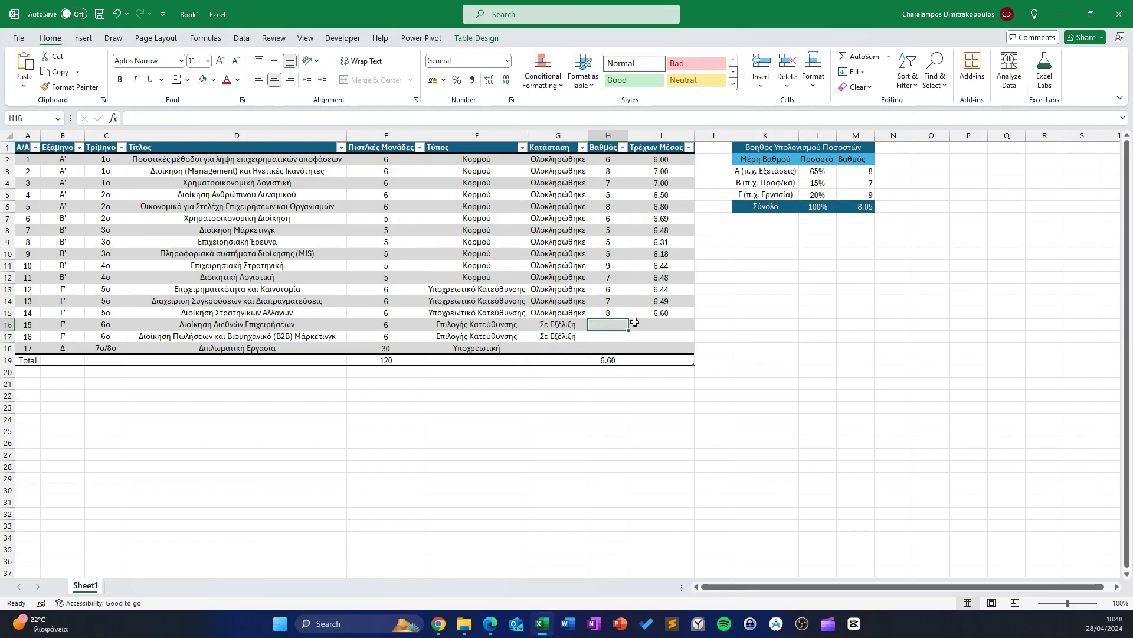
pyautogui.press('F2')
pyautogui.write('7')
pyautogui.press('Return')
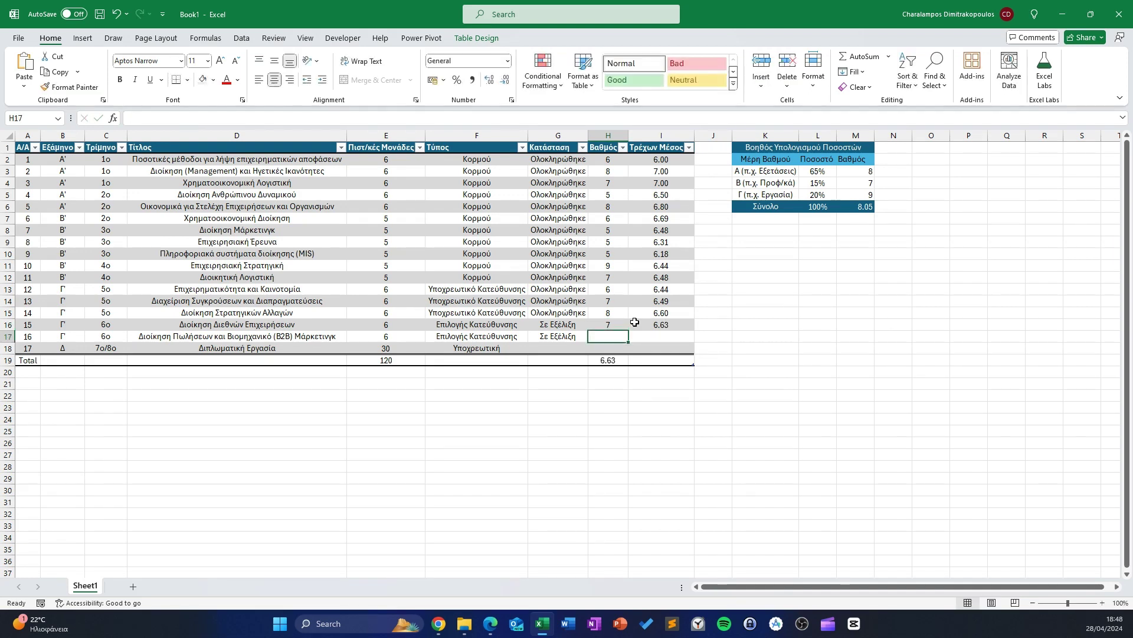
pyautogui.write('9')
pyautogui.press('Return')
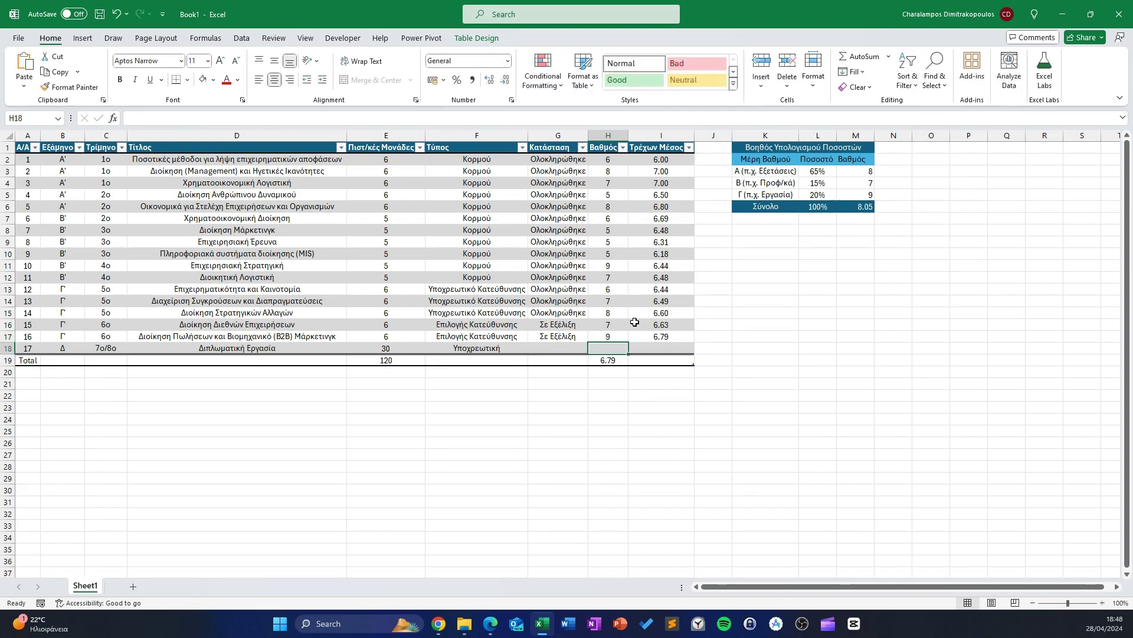
pyautogui.click(688, 339)
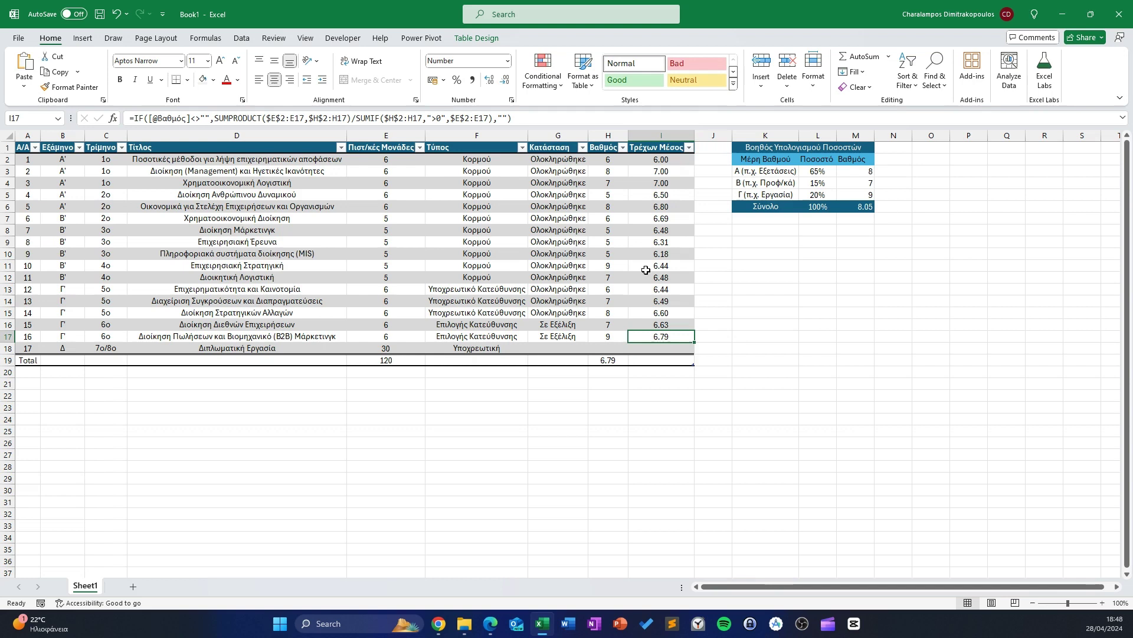
pyautogui.click(604, 348)
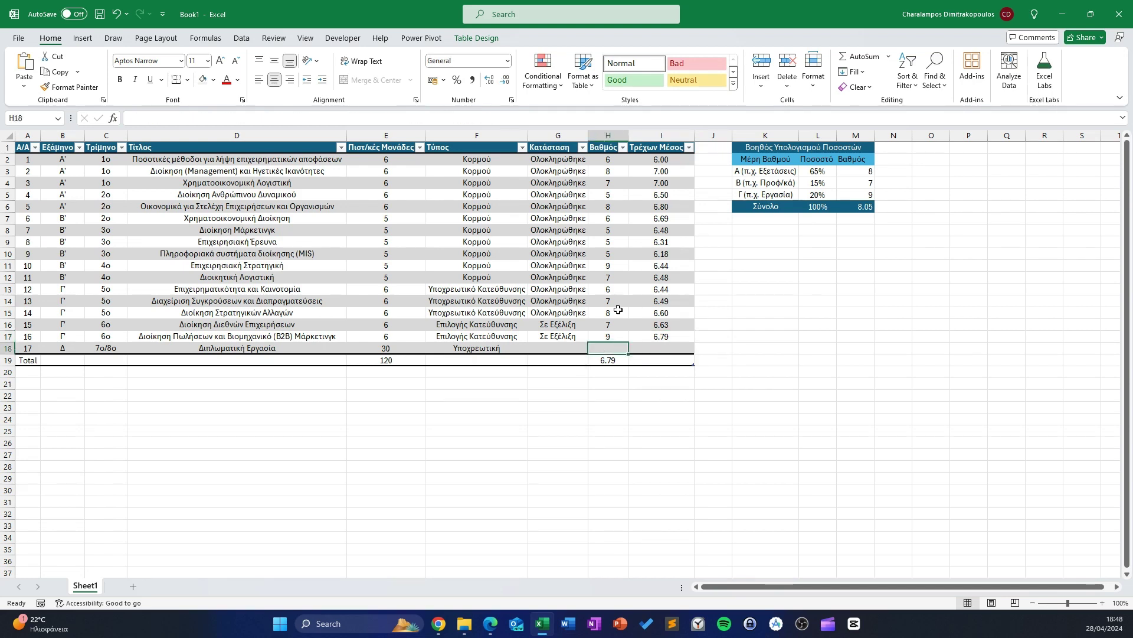
pyautogui.write('10')
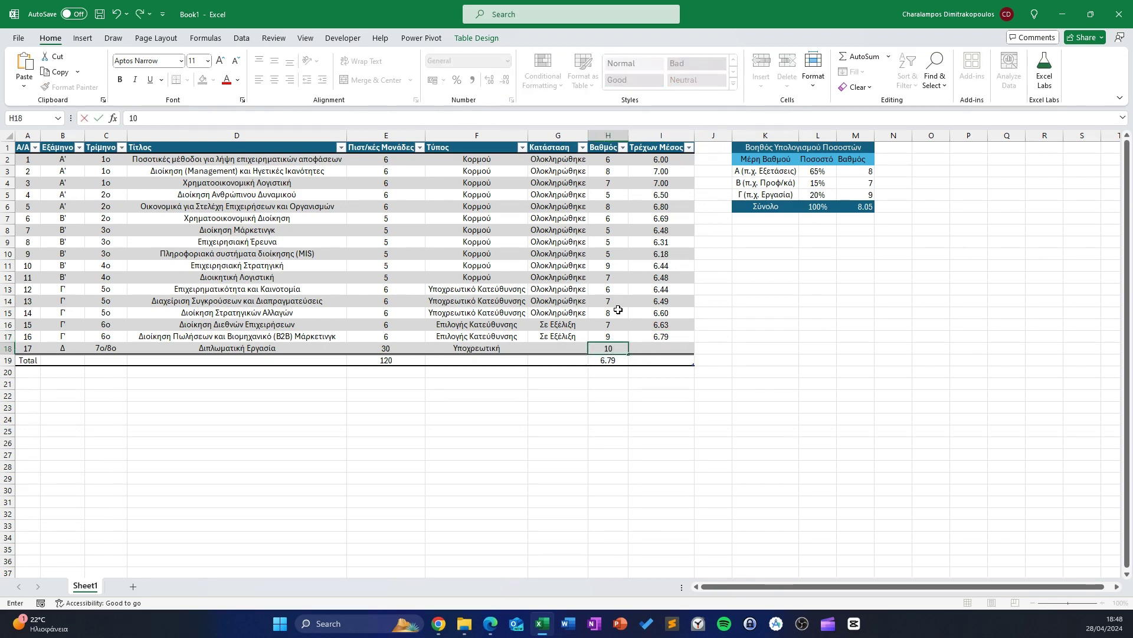
pyautogui.press('Return')
pyautogui.click(666, 338)
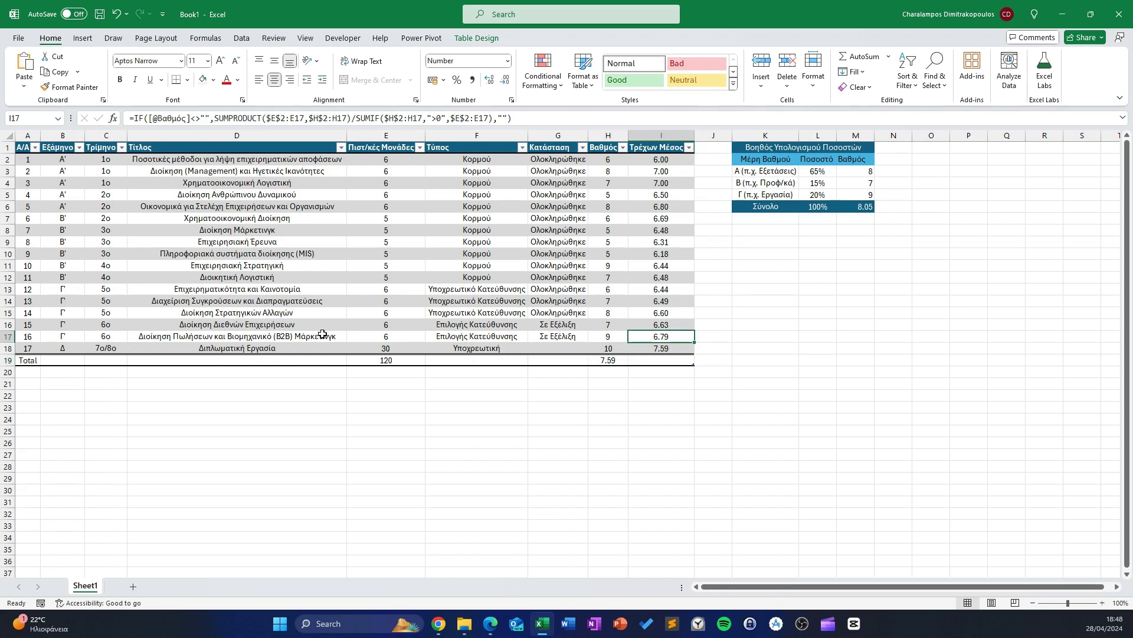
# Check the last running-average formula and try selecting the table from Τίτλος to Τρέχων Μέσος
pyautogui.click(643, 347)
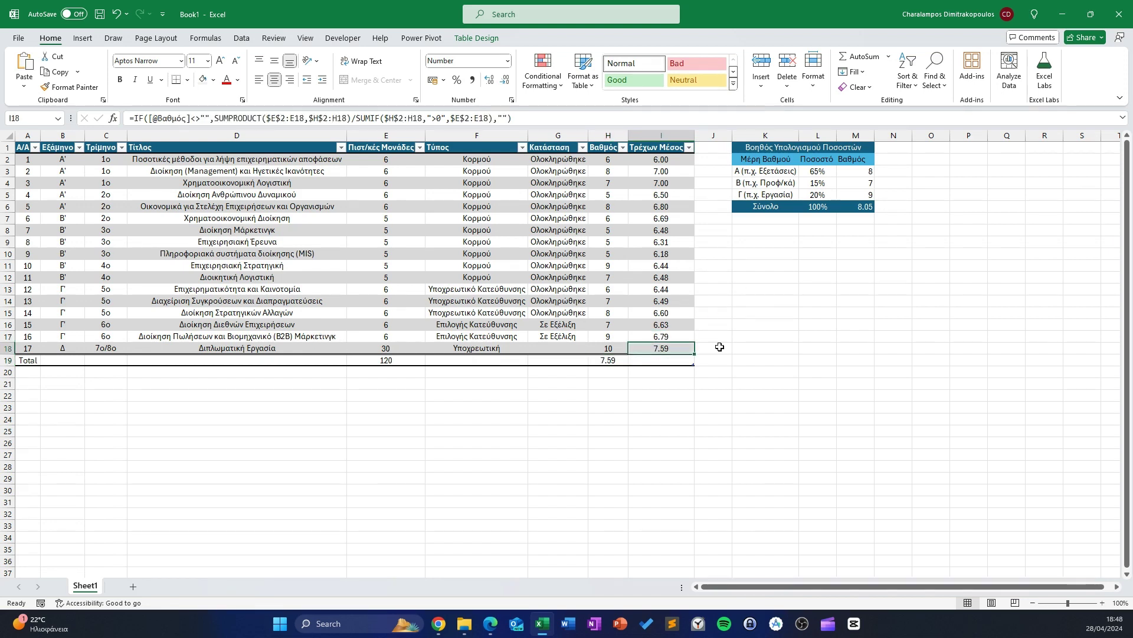
pyautogui.click(659, 137)
pyautogui.click(166, 138)
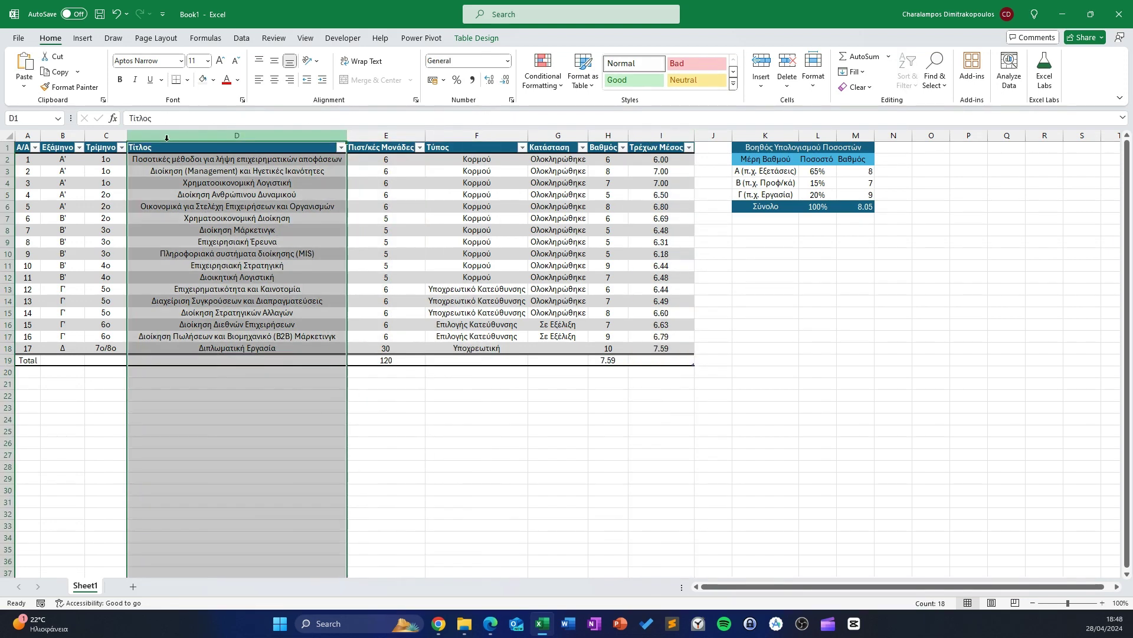
pyautogui.click(59, 152)
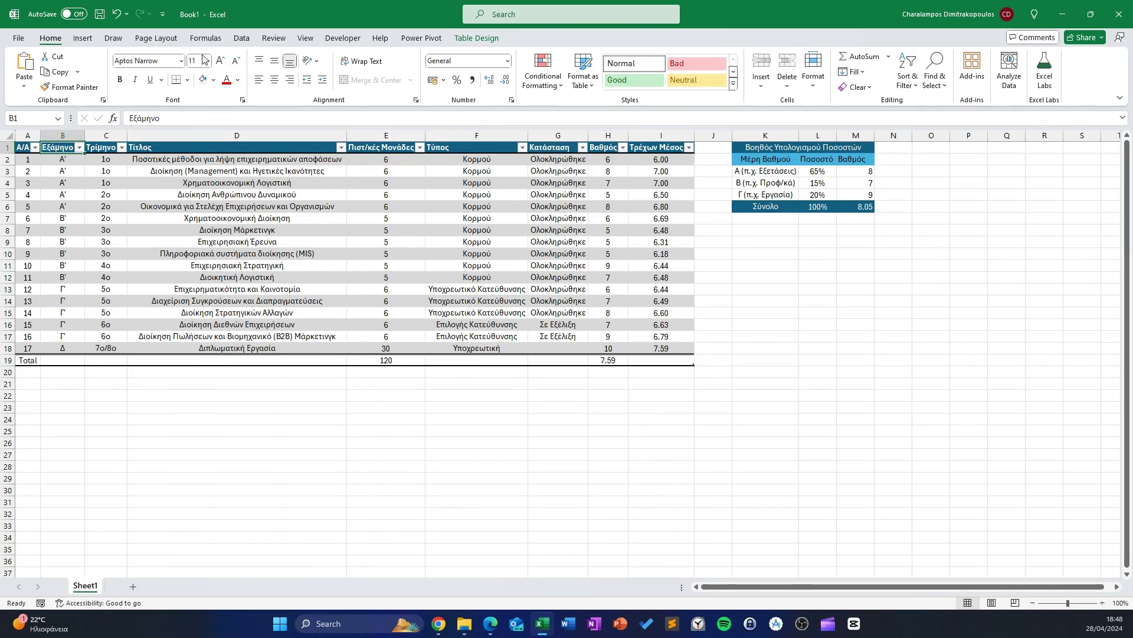
pyautogui.click(82, 38)
pyautogui.moveTo(177, 147); pyautogui.dragTo(661, 348)
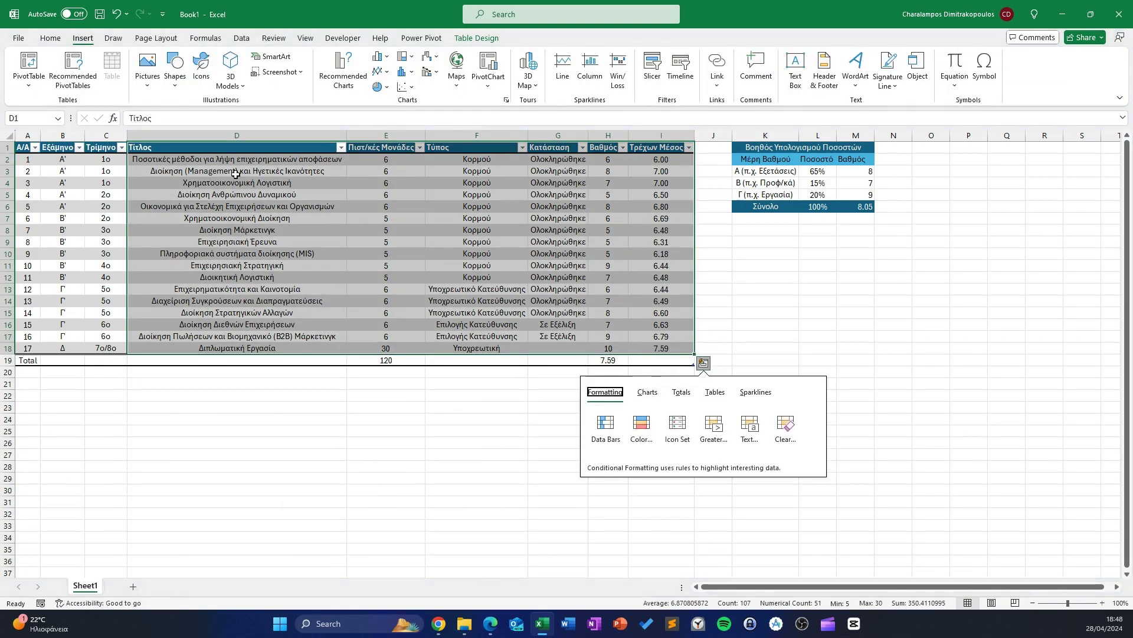
pyautogui.press('Escape')
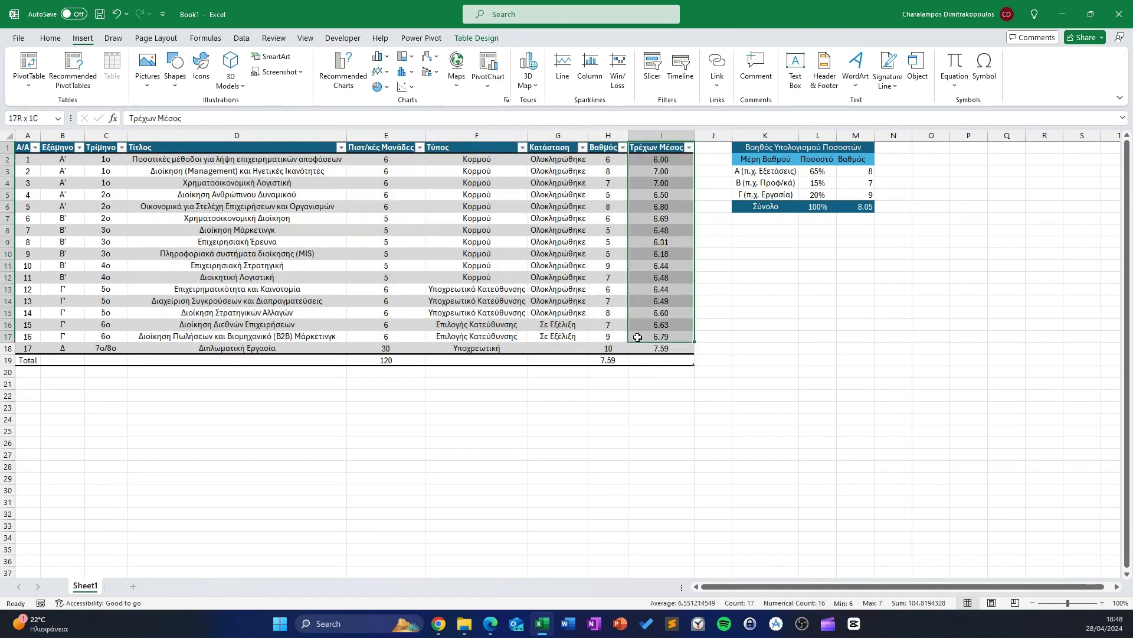
# Insert a clustered column chart of the Τρέχων Μέσος values and move it below the table
pyautogui.moveTo(651, 147); pyautogui.dragTo(655, 347)
pyautogui.hotkey('ctrl', 'q')
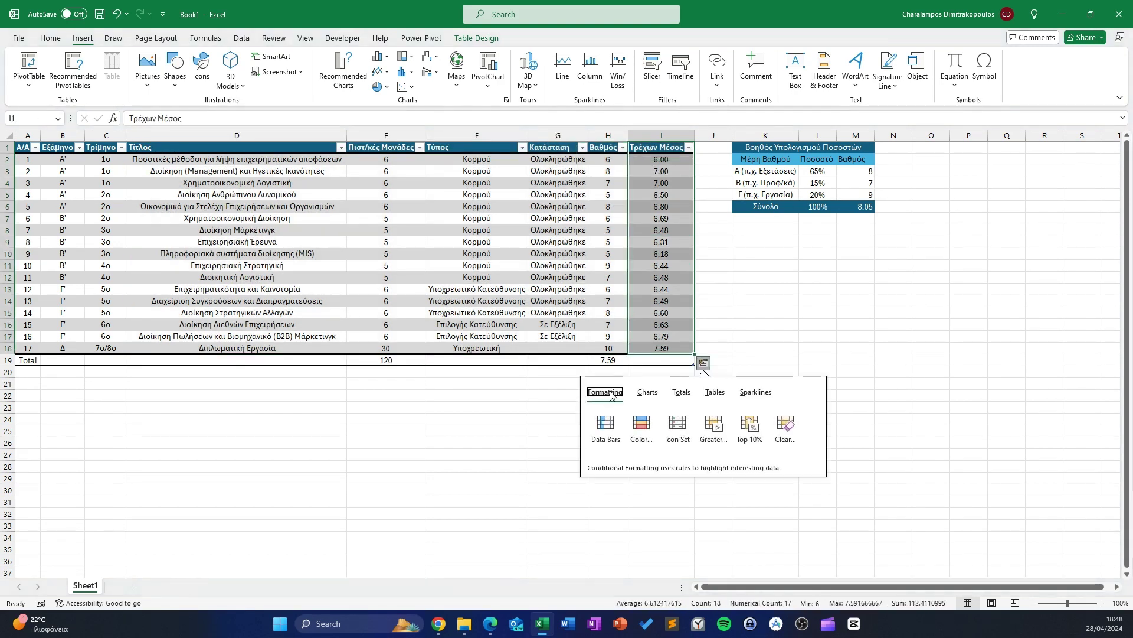
pyautogui.click(644, 392)
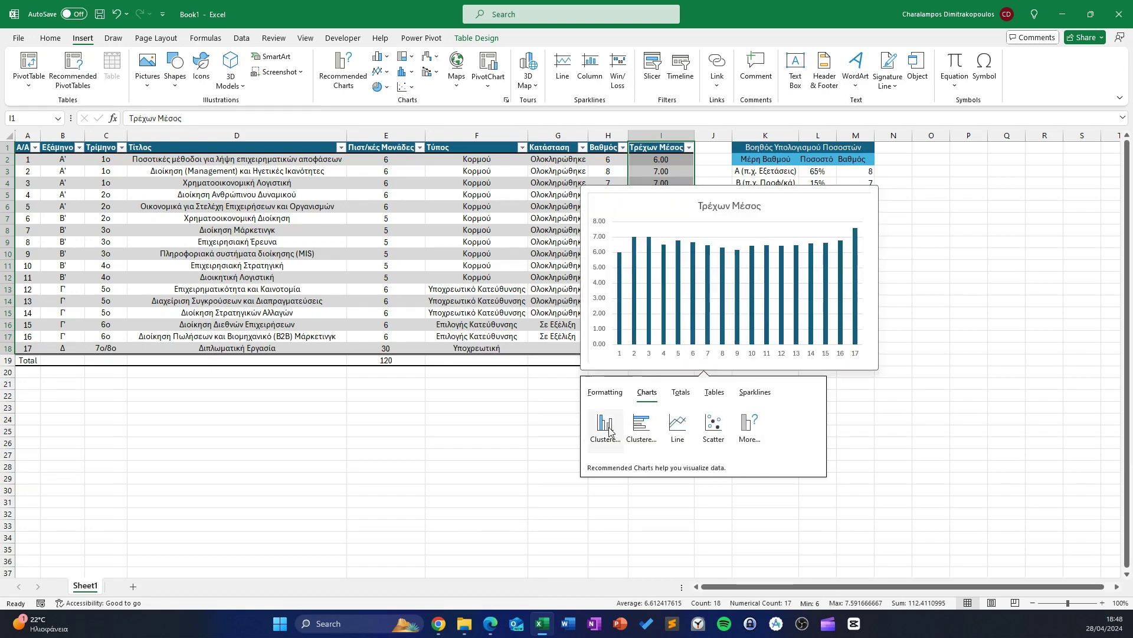
pyautogui.click(614, 430)
pyautogui.moveTo(576, 307); pyautogui.dragTo(443, 440)
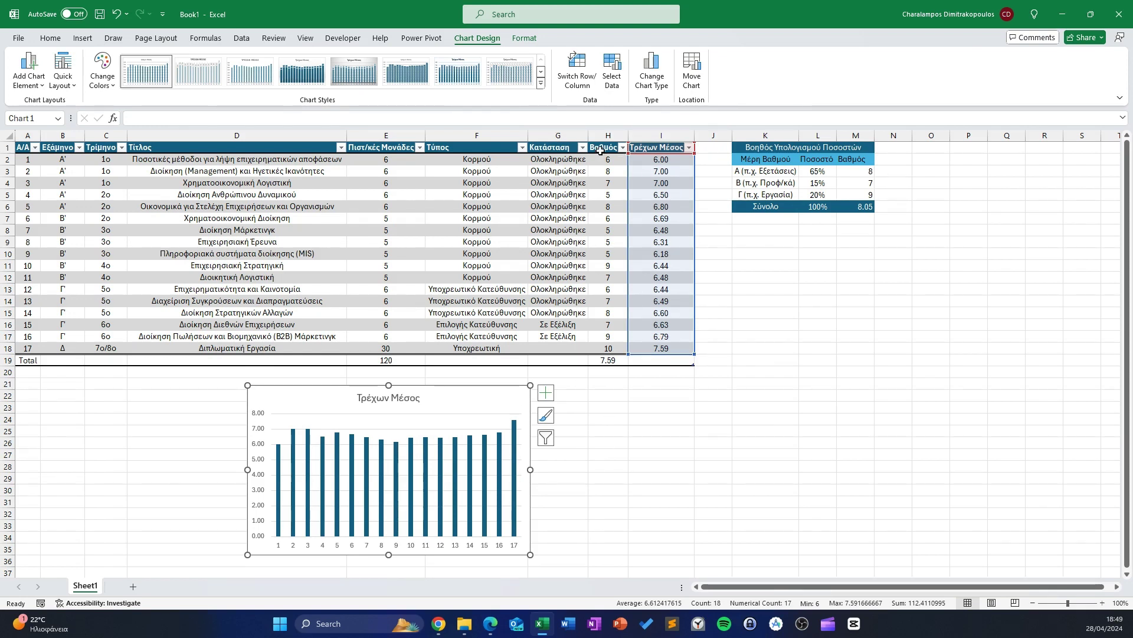
# Paste the copied Βαθμός grades into the chart as a second series and nudge the plot area
pyautogui.moveTo(605, 147); pyautogui.dragTo(597, 347)
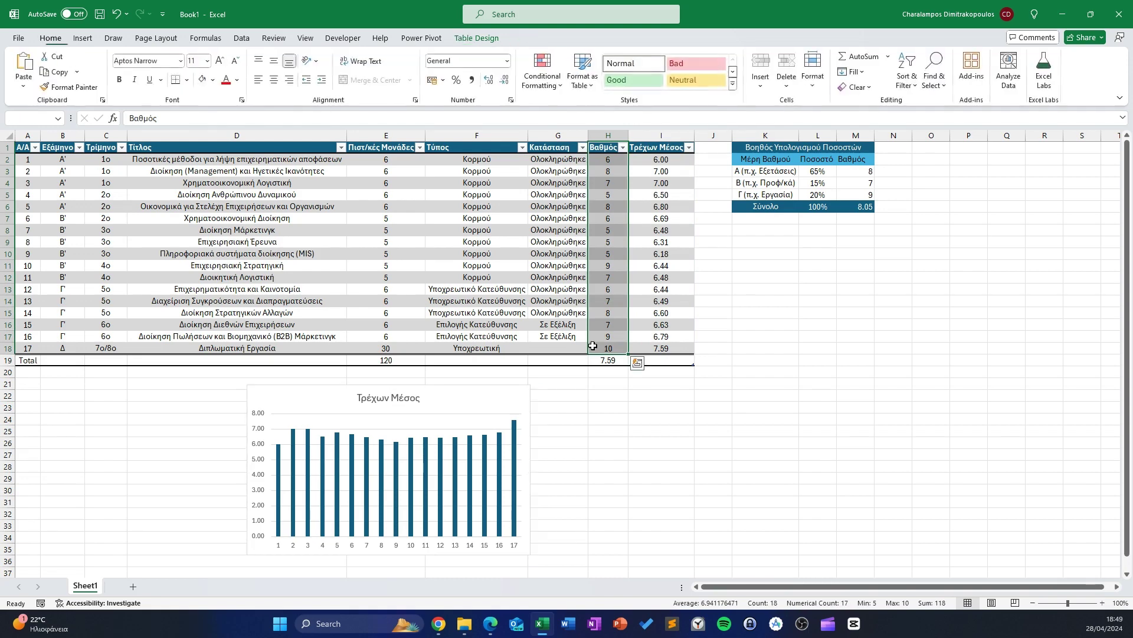
pyautogui.hotkey('ctrl', 'c')
pyautogui.click(453, 386)
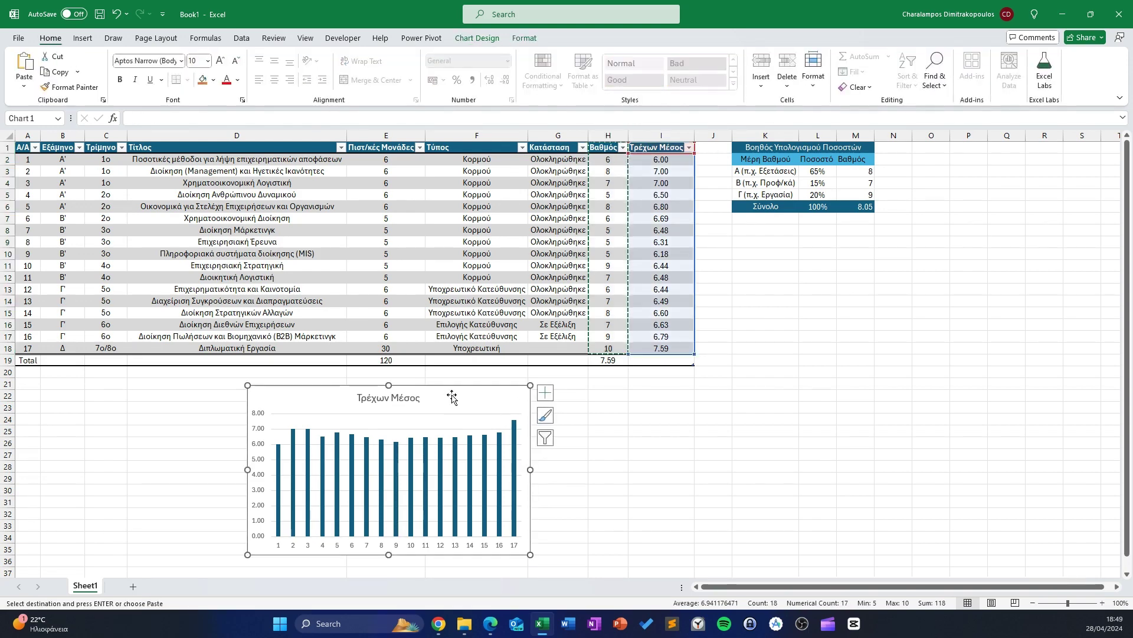
pyautogui.hotkey('ctrl', 'v')
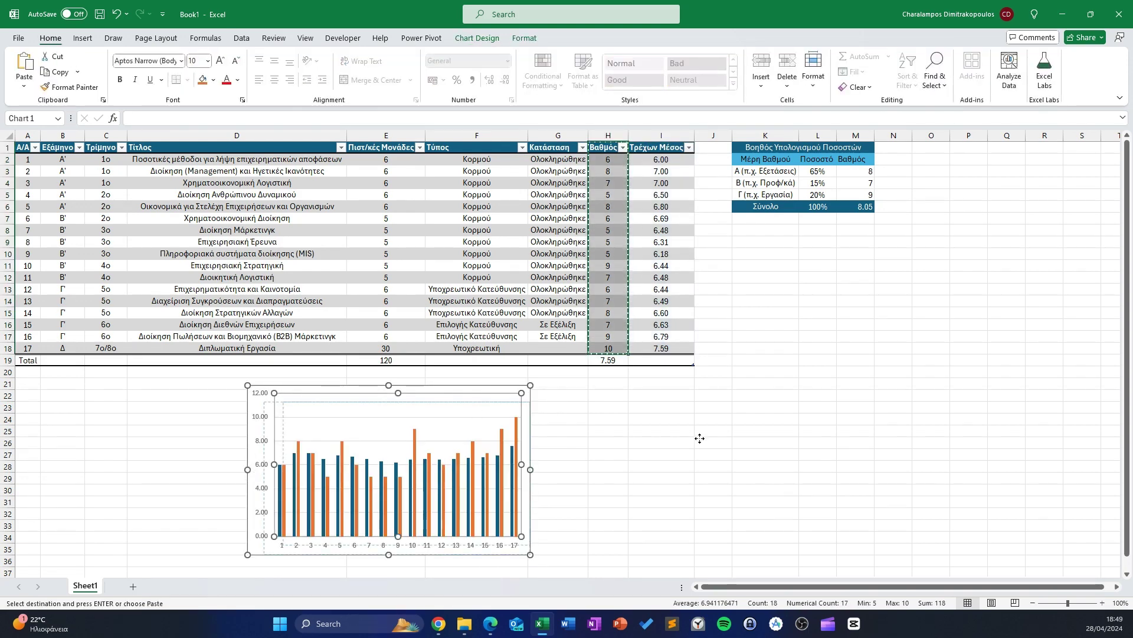
pyautogui.click(481, 391)
pyautogui.moveTo(481, 390); pyautogui.dragTo(489, 387)
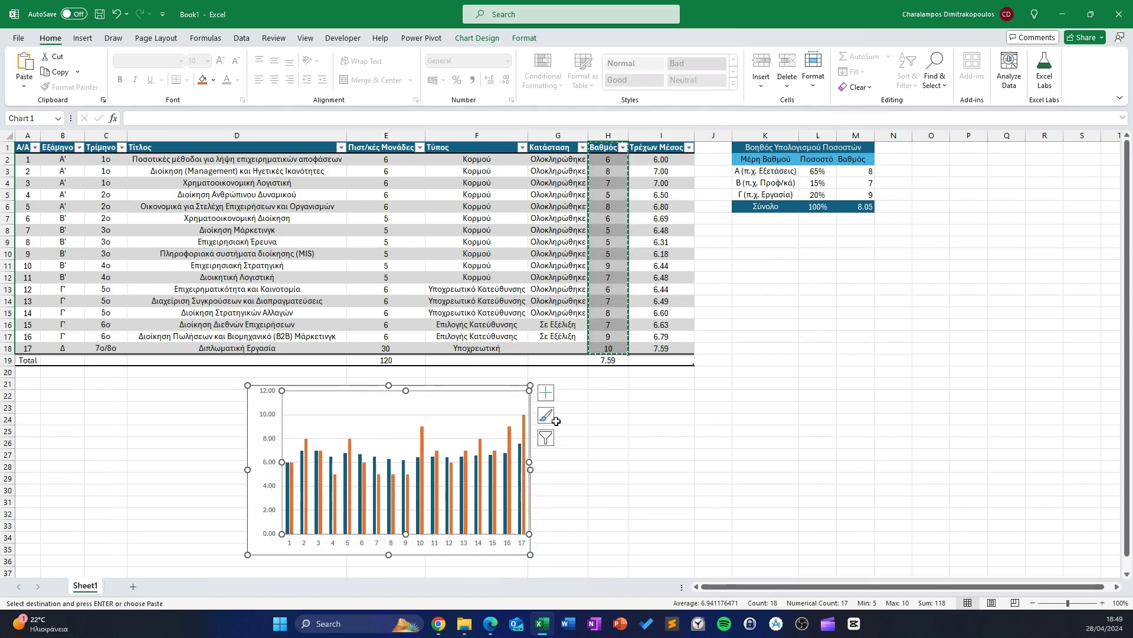
# Show the chart legend positioned at the top
pyautogui.click(546, 393)
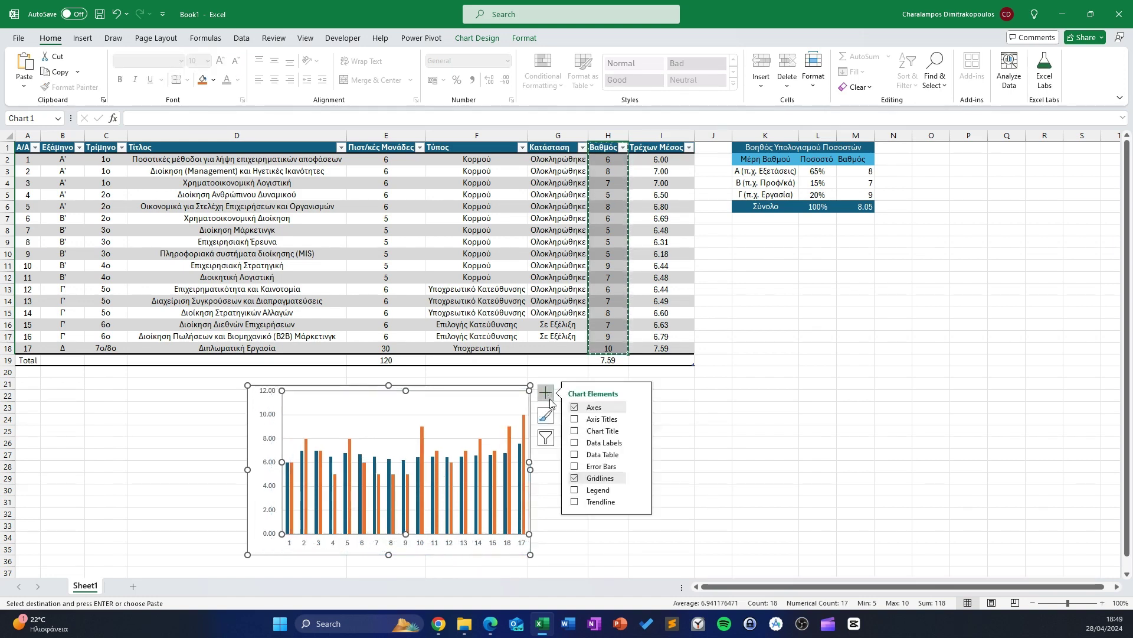
pyautogui.click(575, 491)
pyautogui.click(574, 490)
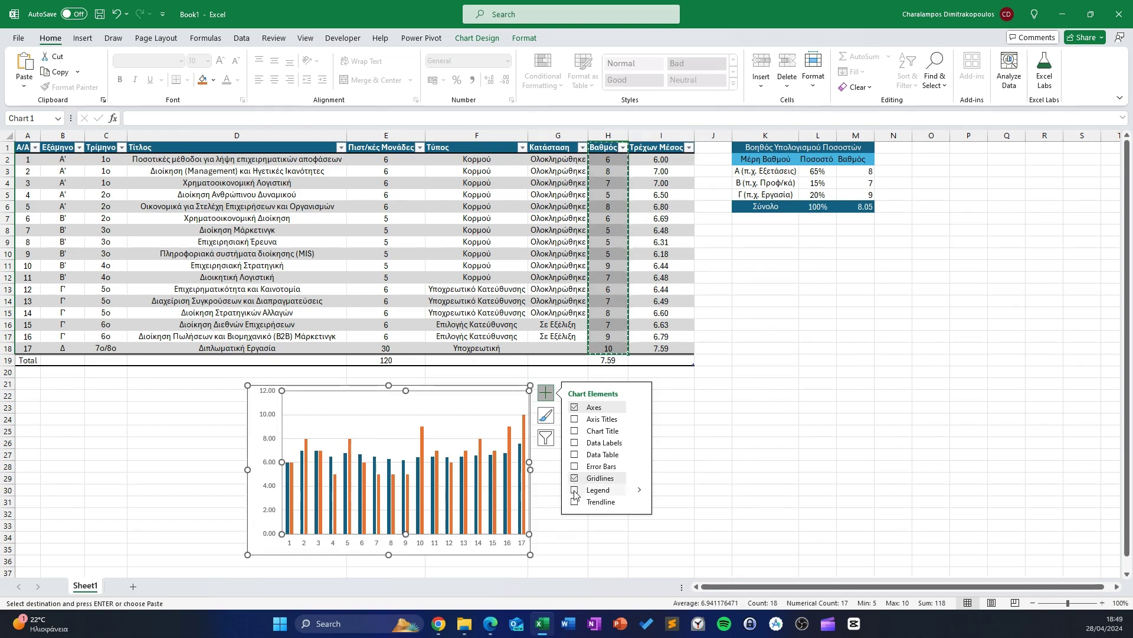
pyautogui.click(638, 489)
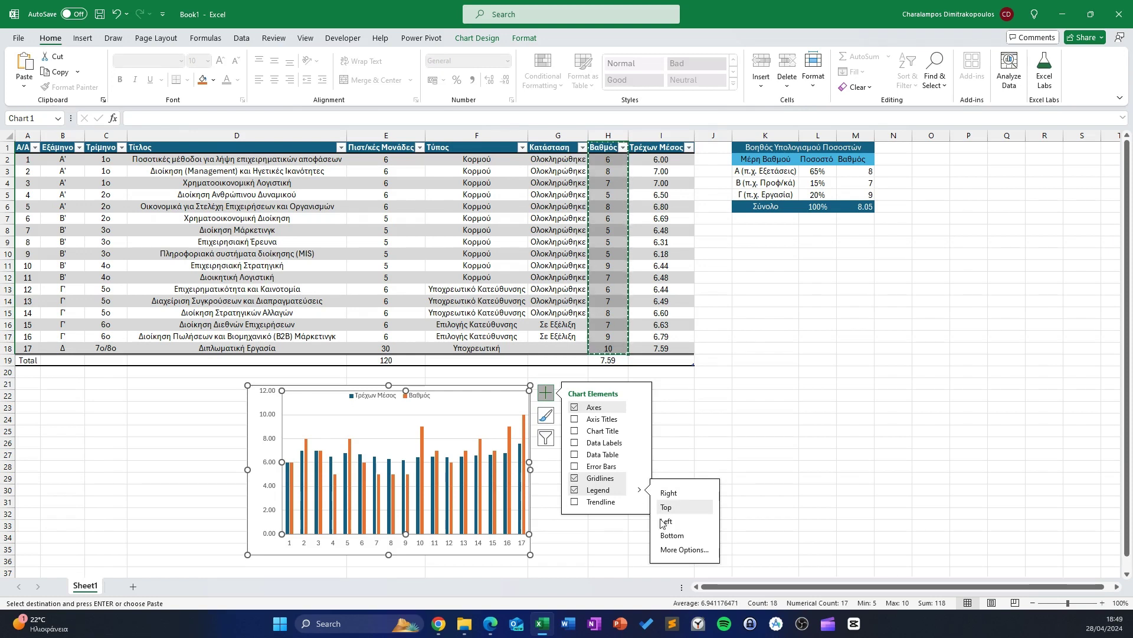
pyautogui.click(761, 395)
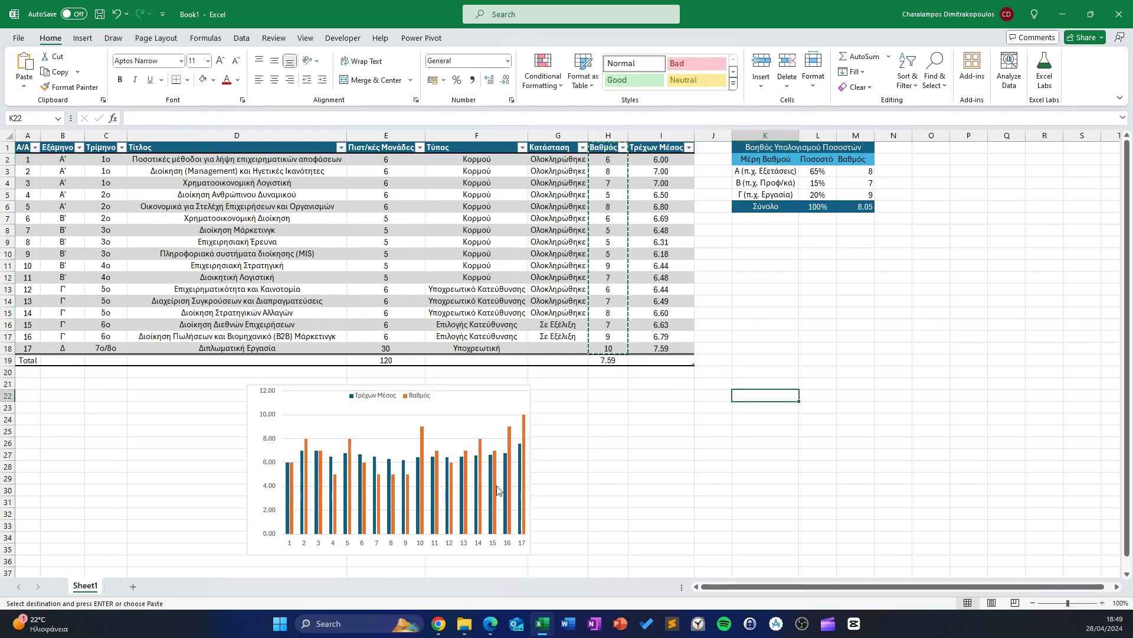
# Change the chart type to Combo, drawing Τρέχων Μέσος as a line over Βαθμός columns
pyautogui.click(345, 472)
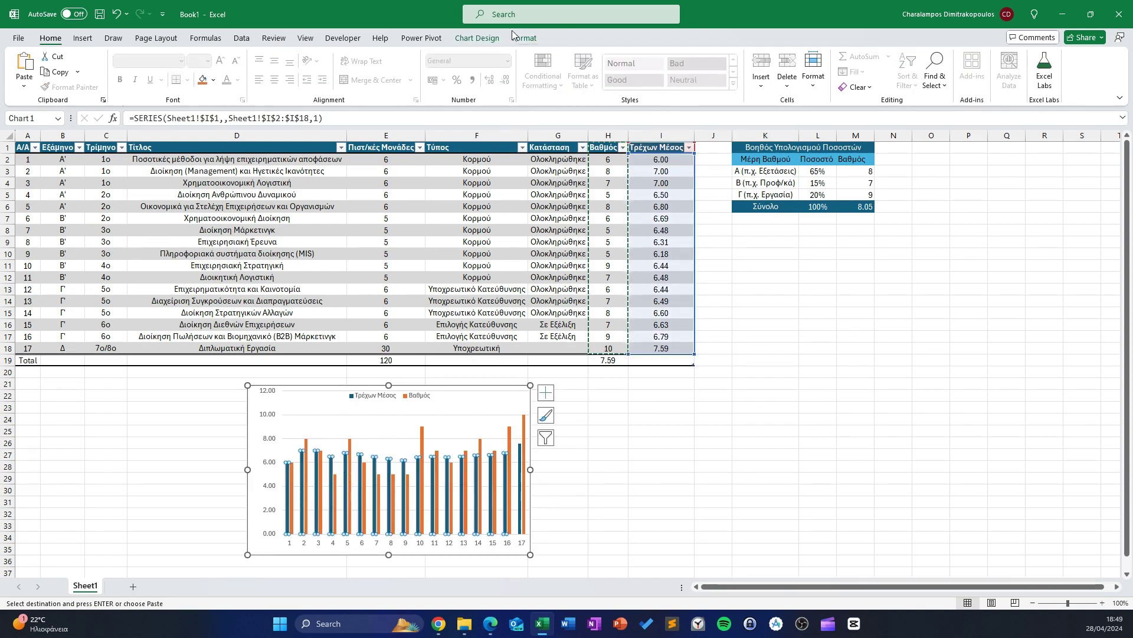
pyautogui.click(498, 37)
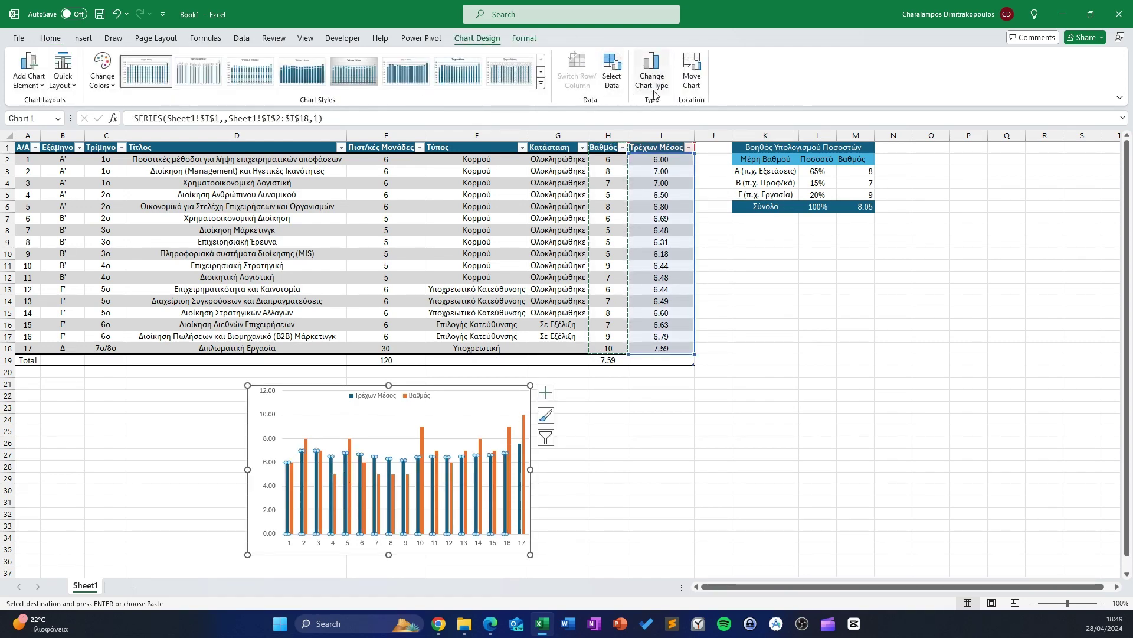
pyautogui.click(651, 72)
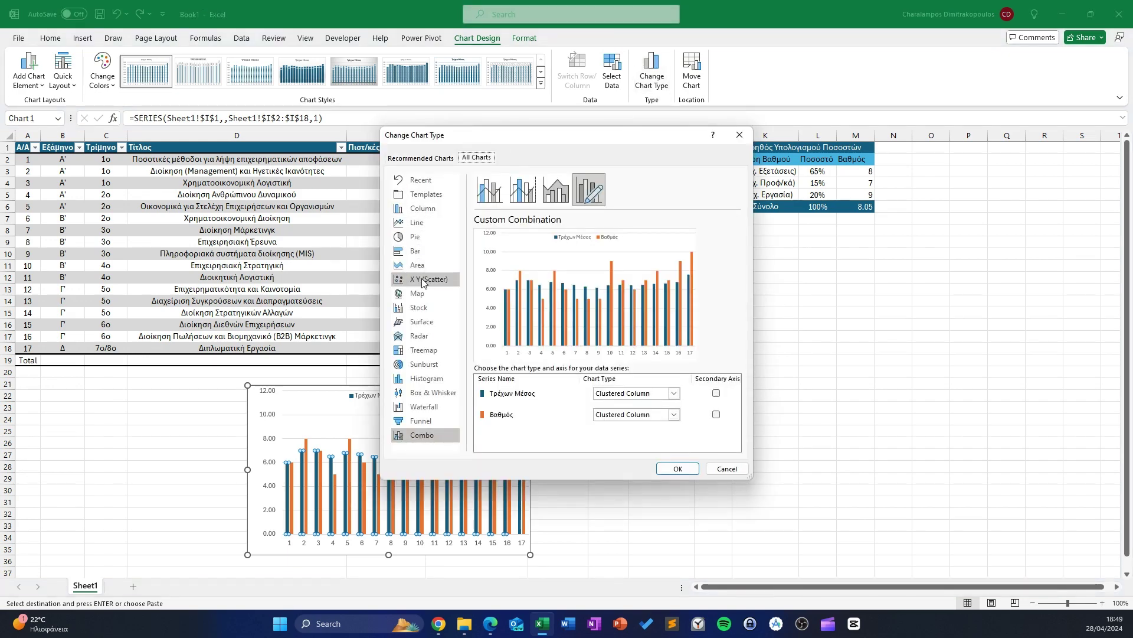
pyautogui.click(674, 394)
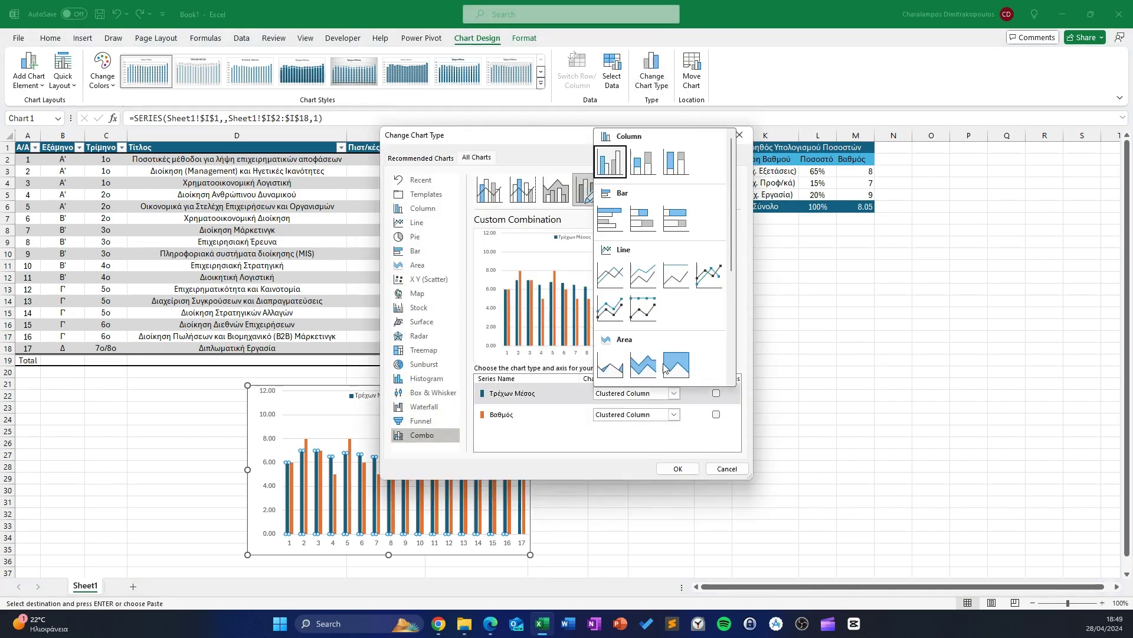
pyautogui.click(611, 275)
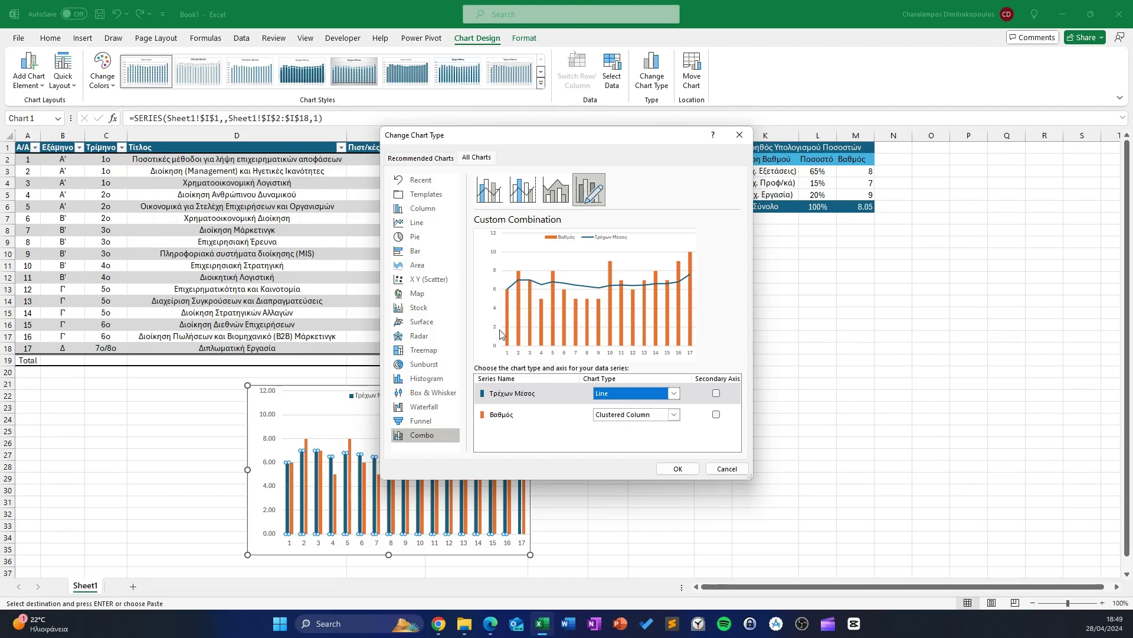
pyautogui.click(669, 472)
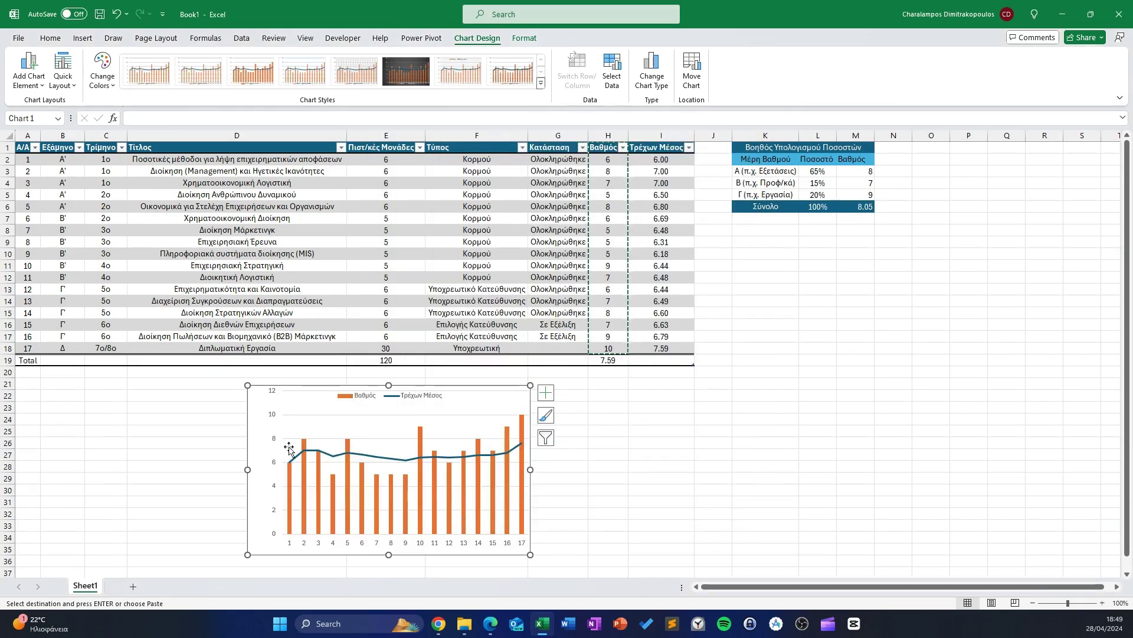